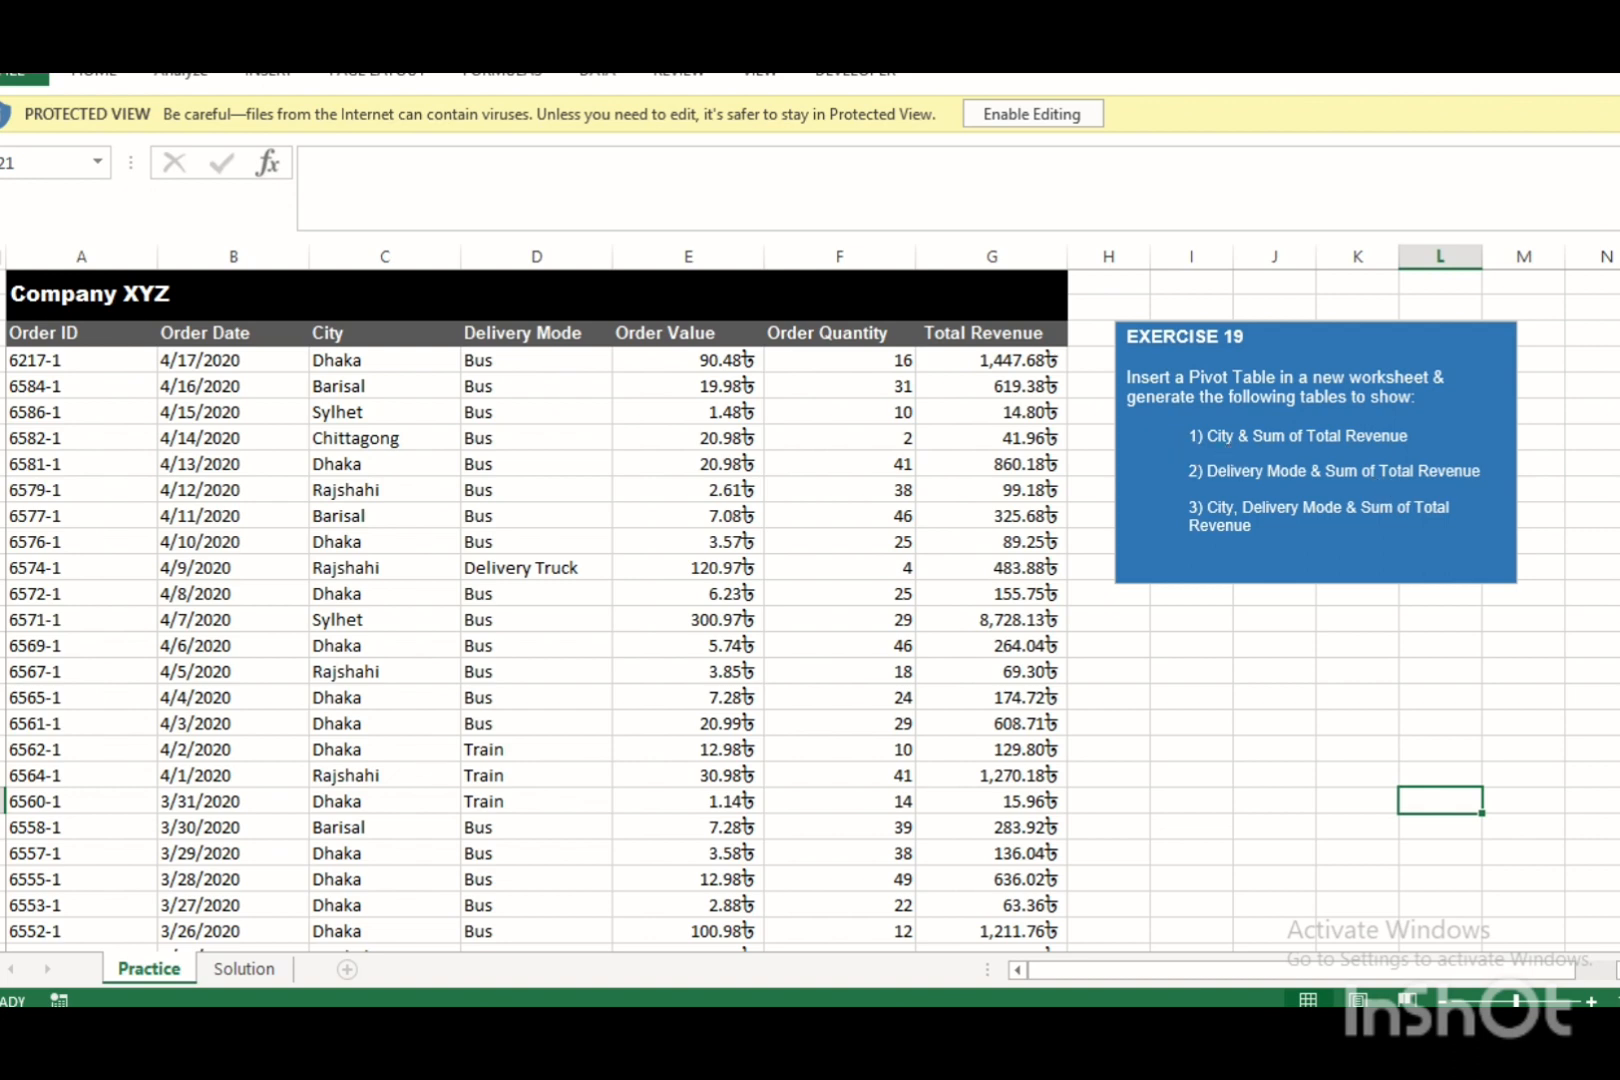
Switch to the Book1 workbook and insert a PivotTable in a new worksheet from the order data range A3:G1042 on Sheet5.
{"action": "left_click", "coordinate": [1565, 700]}
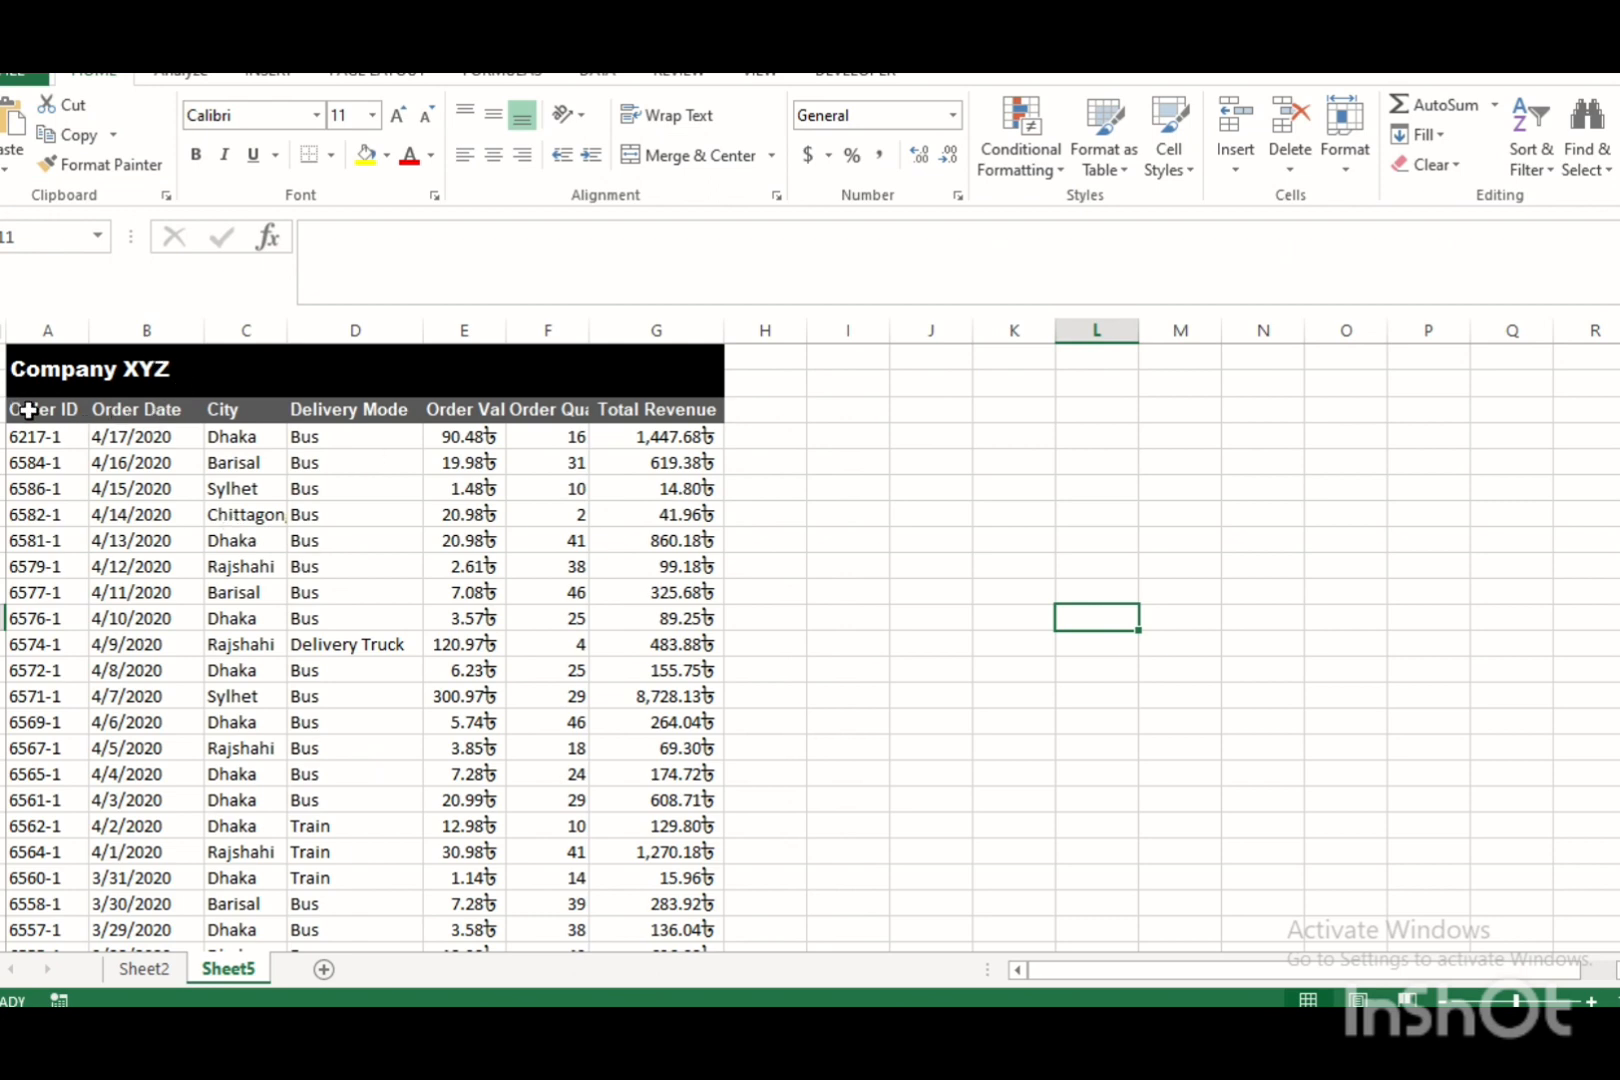
{"action": "left_click_drag", "start_coordinate": [28, 410], "coordinate": [685, 528]}
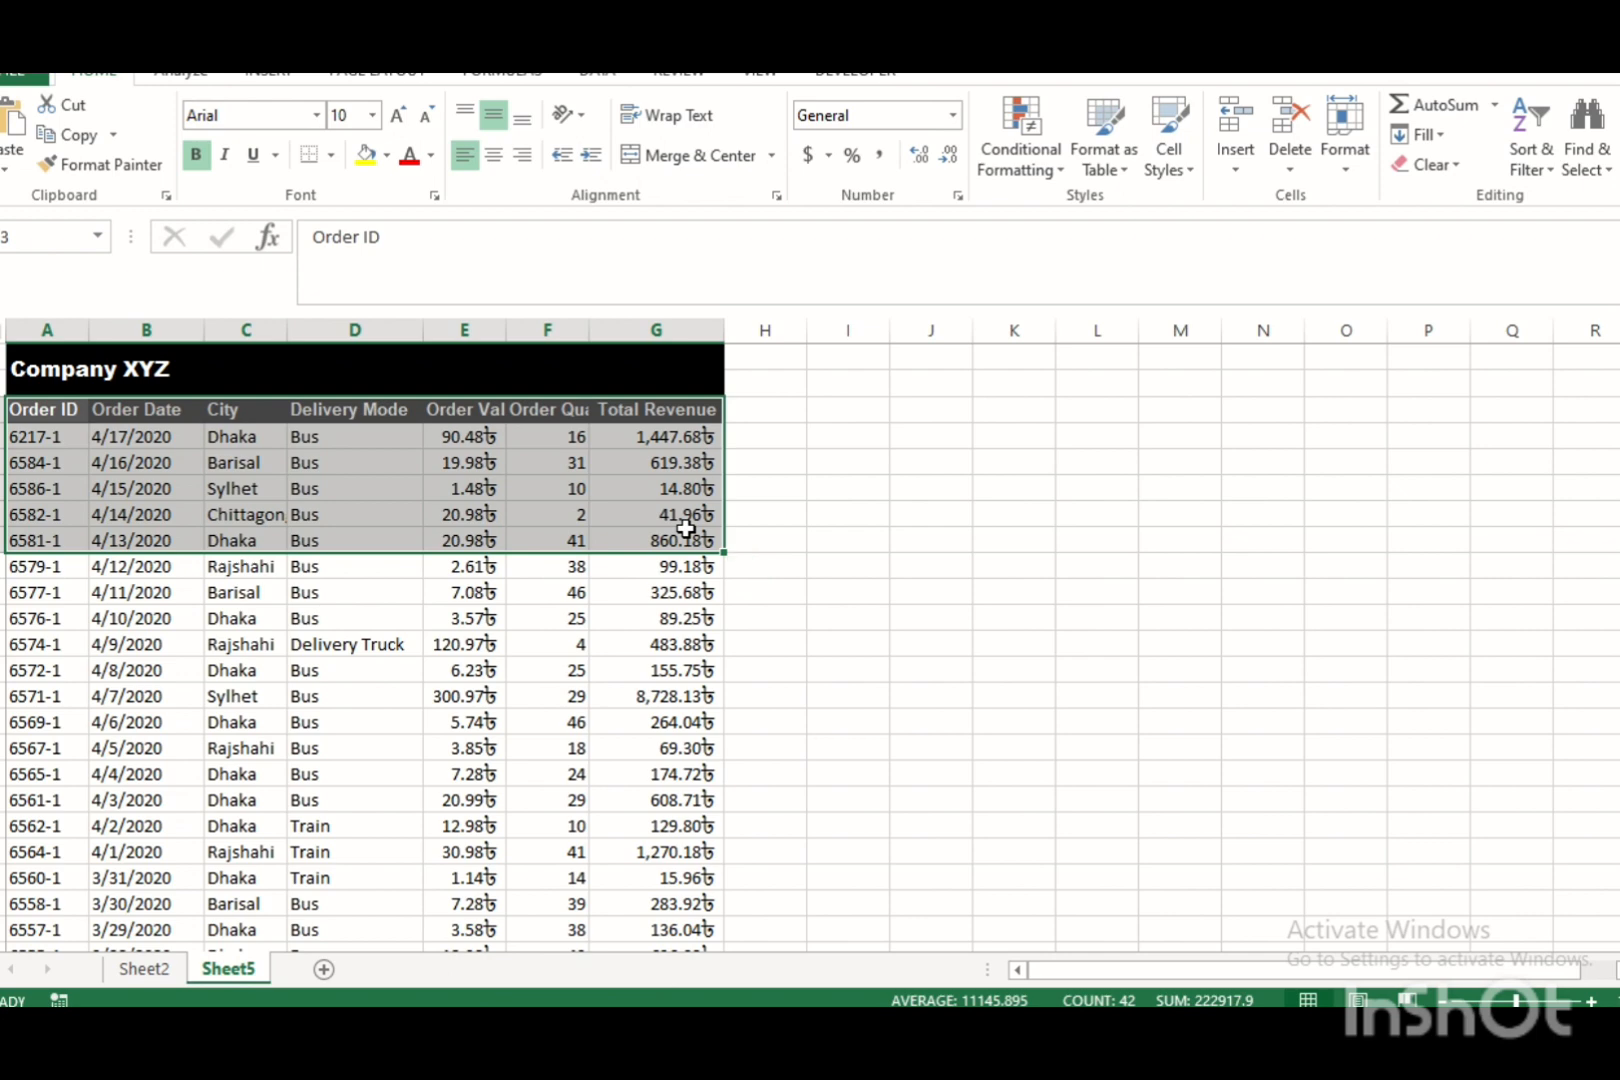
{"action": "key", "text": "ctrl+shift+Down"}
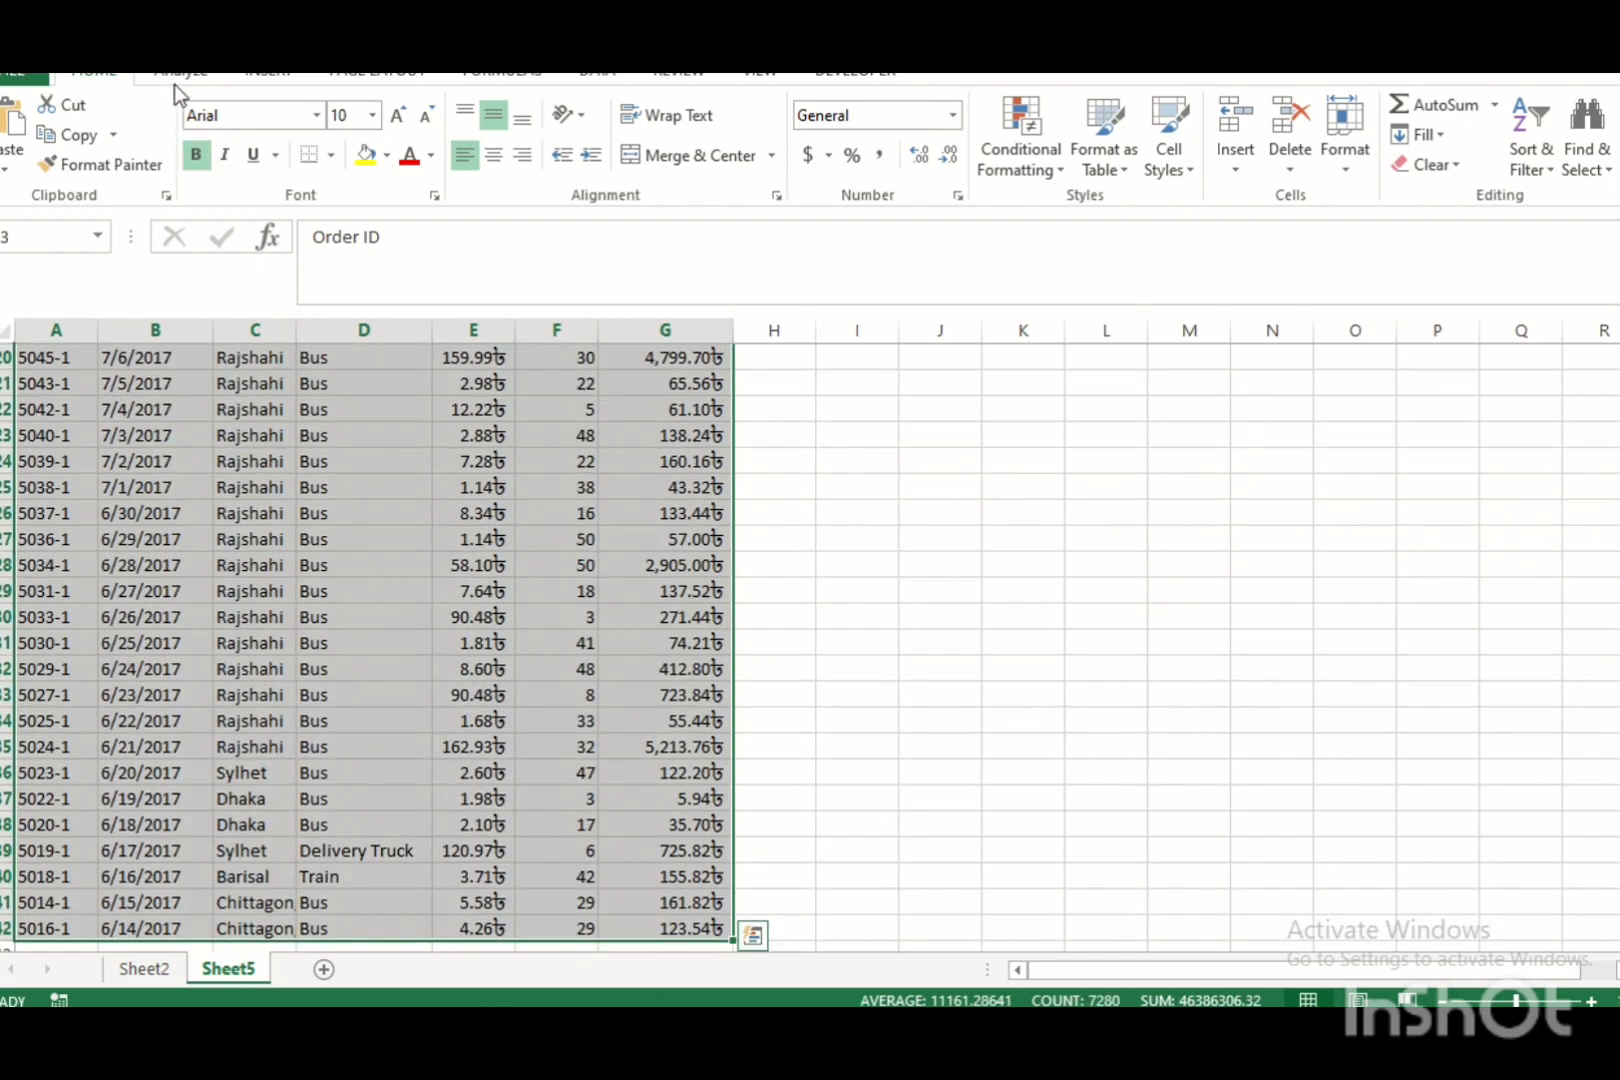
{"action": "left_click", "coordinate": [272, 84]}
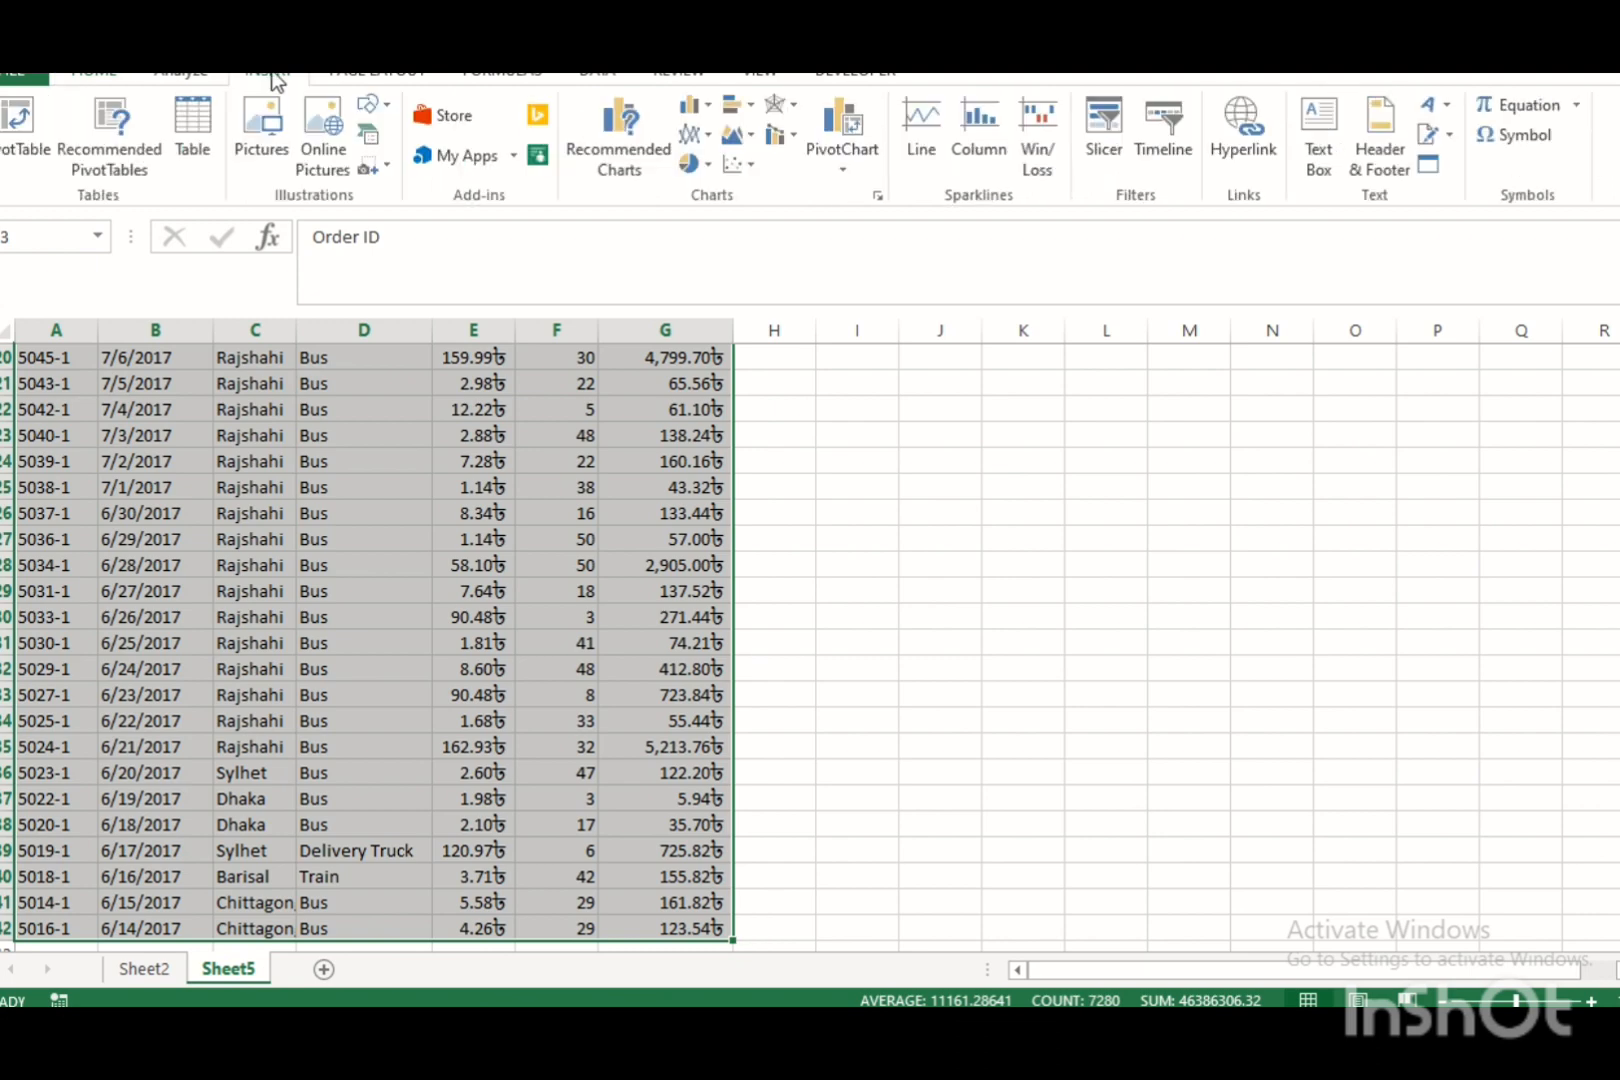
{"action": "left_click", "coordinate": [45, 158]}
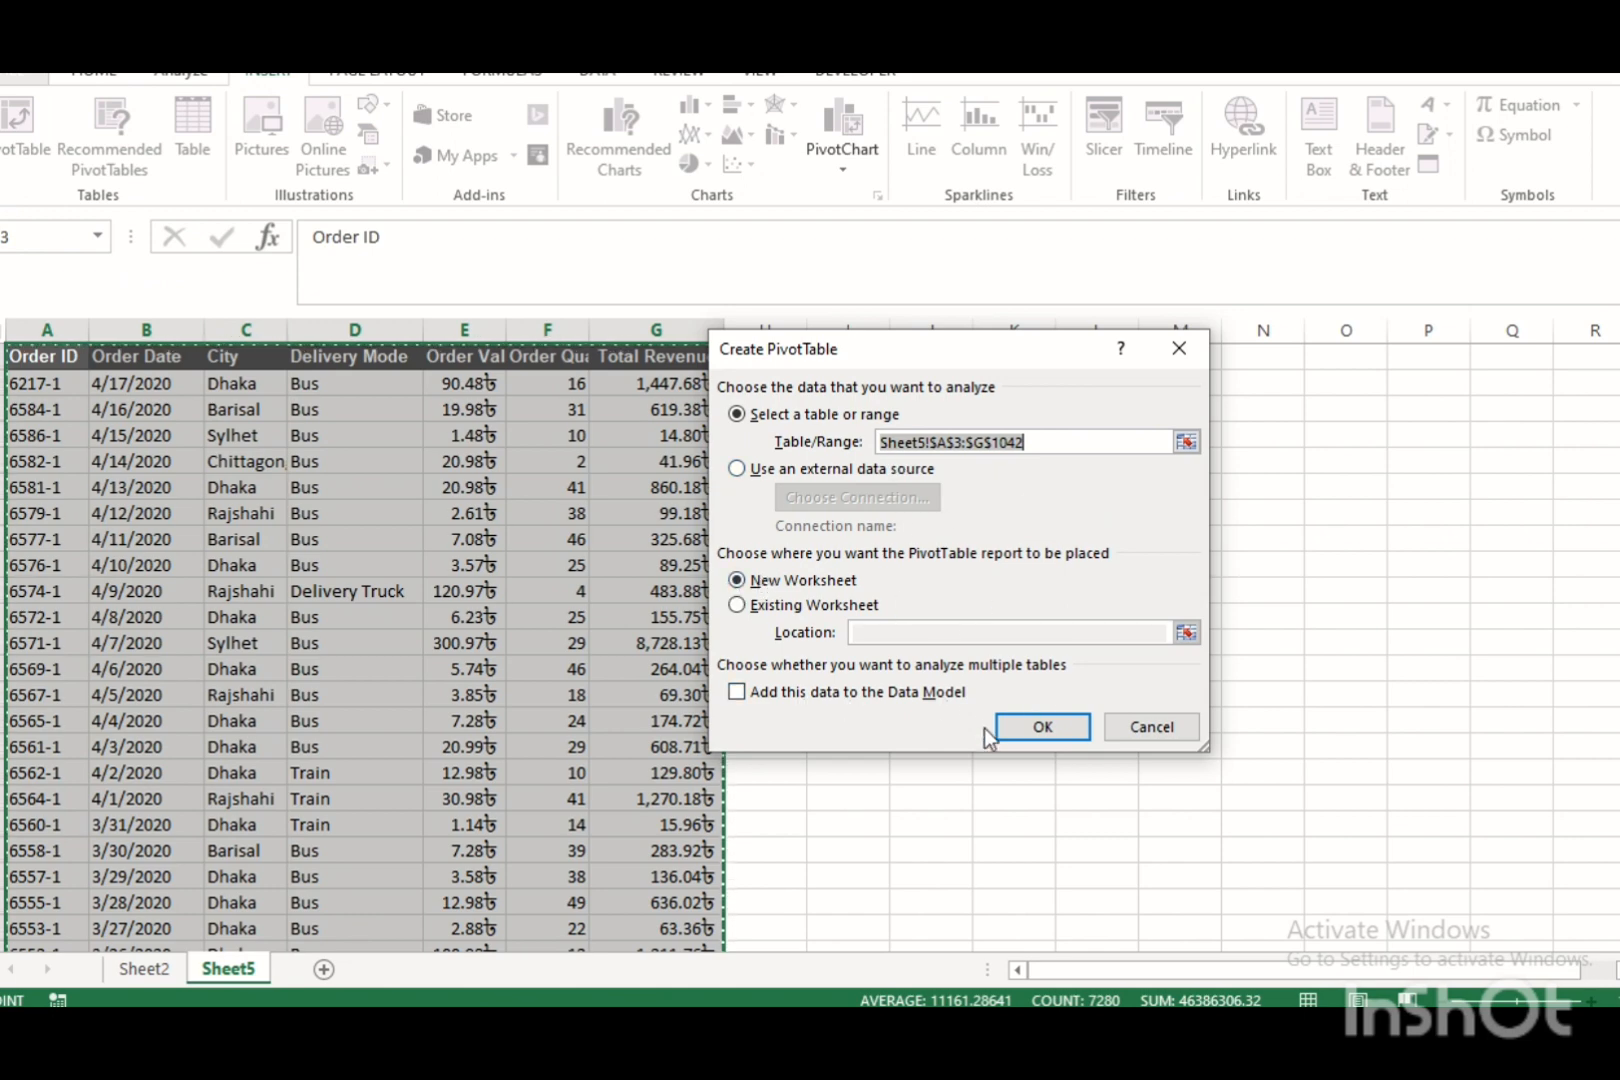
{"action": "left_click", "coordinate": [1058, 727]}
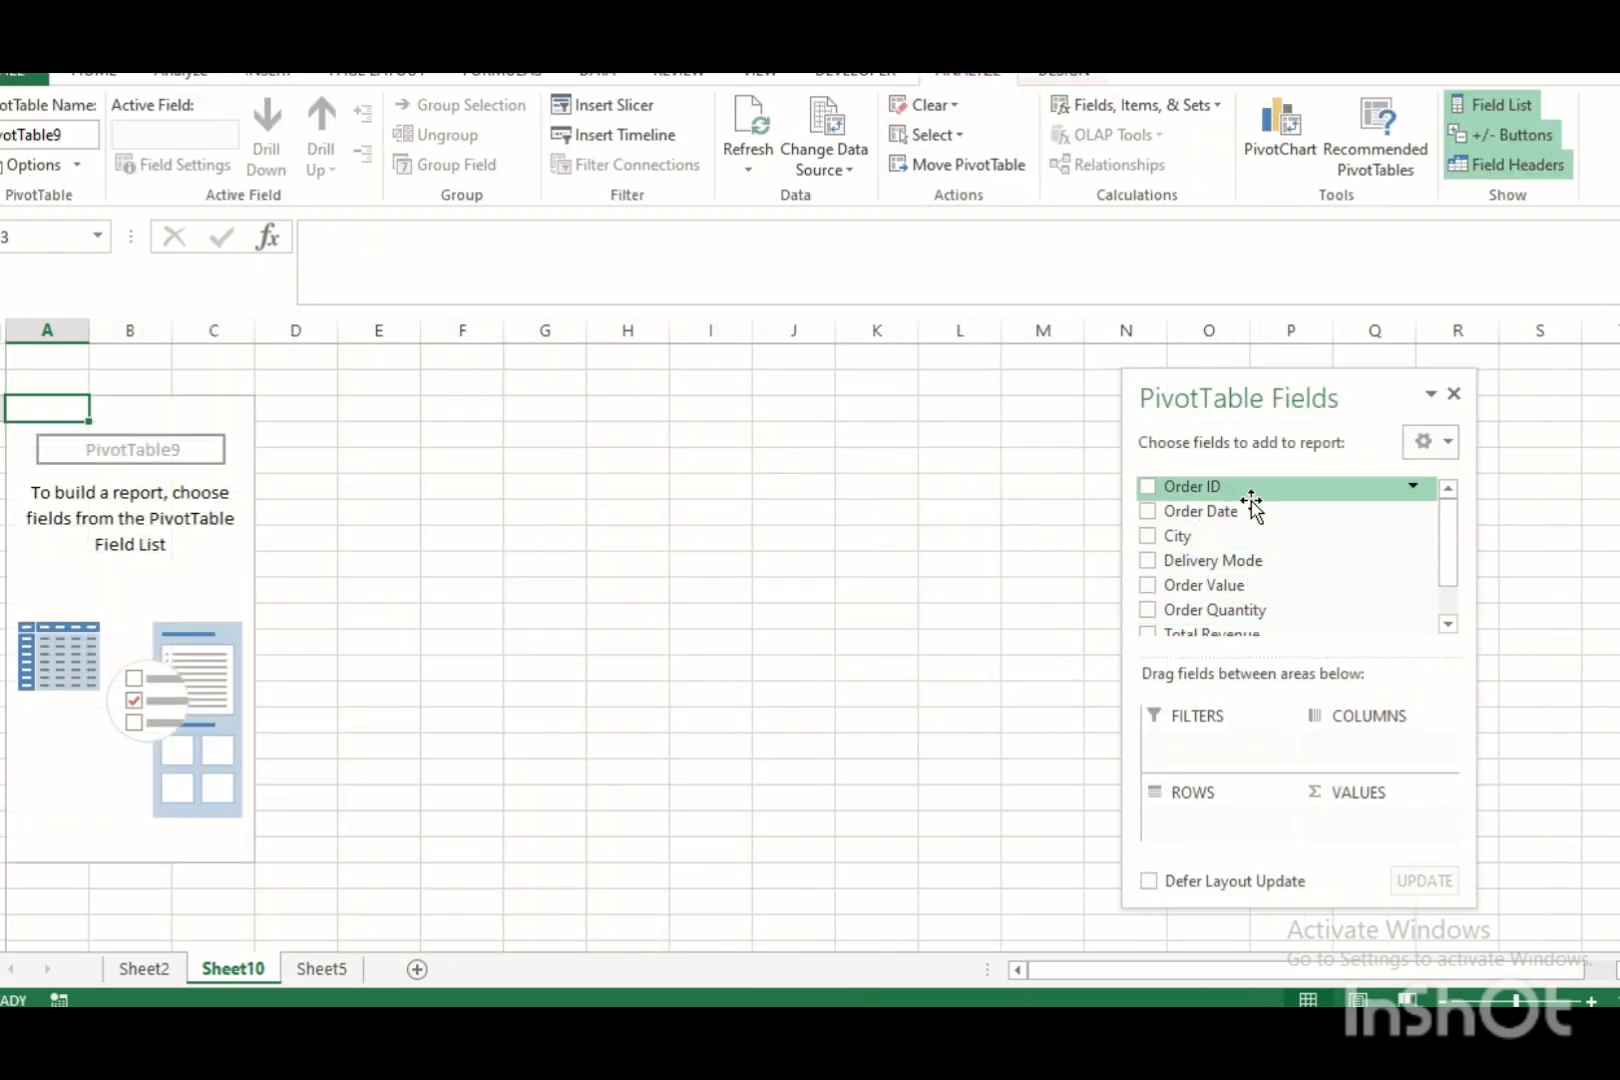
Build the pivot table with City as rows and the sum of Total Revenue as values.
{"action": "scroll", "coordinate": [1250, 500], "scroll_direction": "down", "scroll_amount": 1}
{"action": "scroll", "coordinate": [1248, 499], "scroll_direction": "up", "scroll_amount": 1}
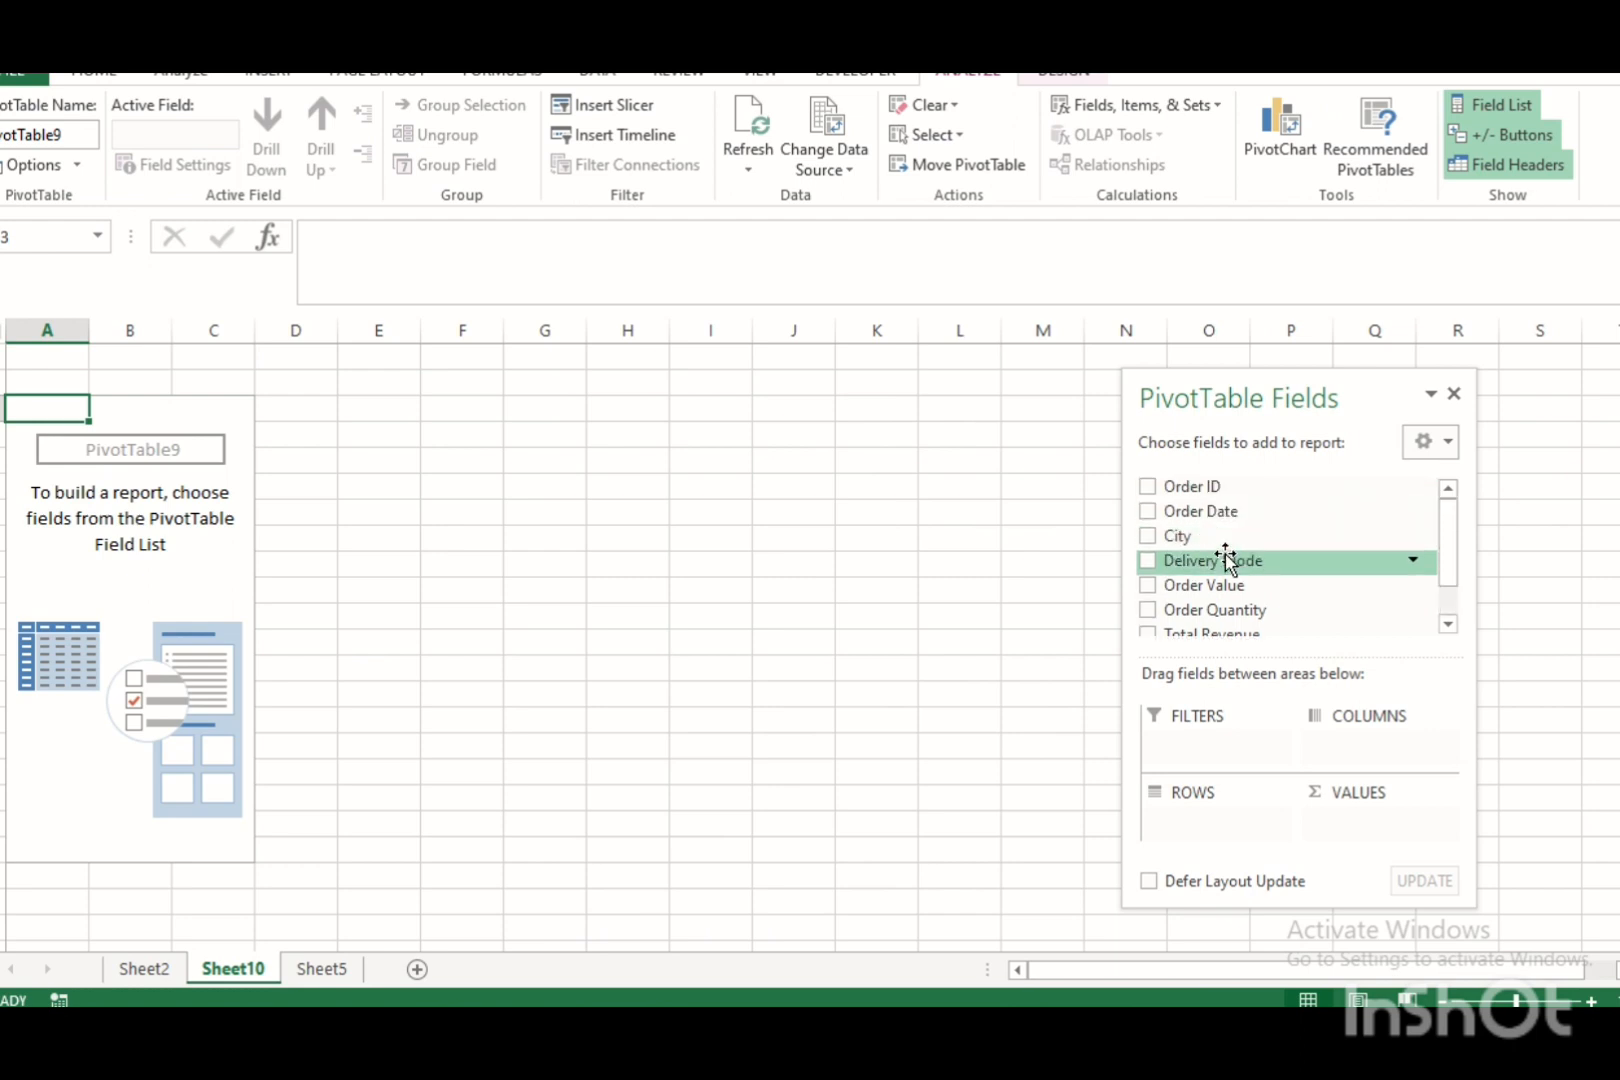
{"action": "scroll", "coordinate": [1227, 557], "scroll_direction": "down", "scroll_amount": 1}
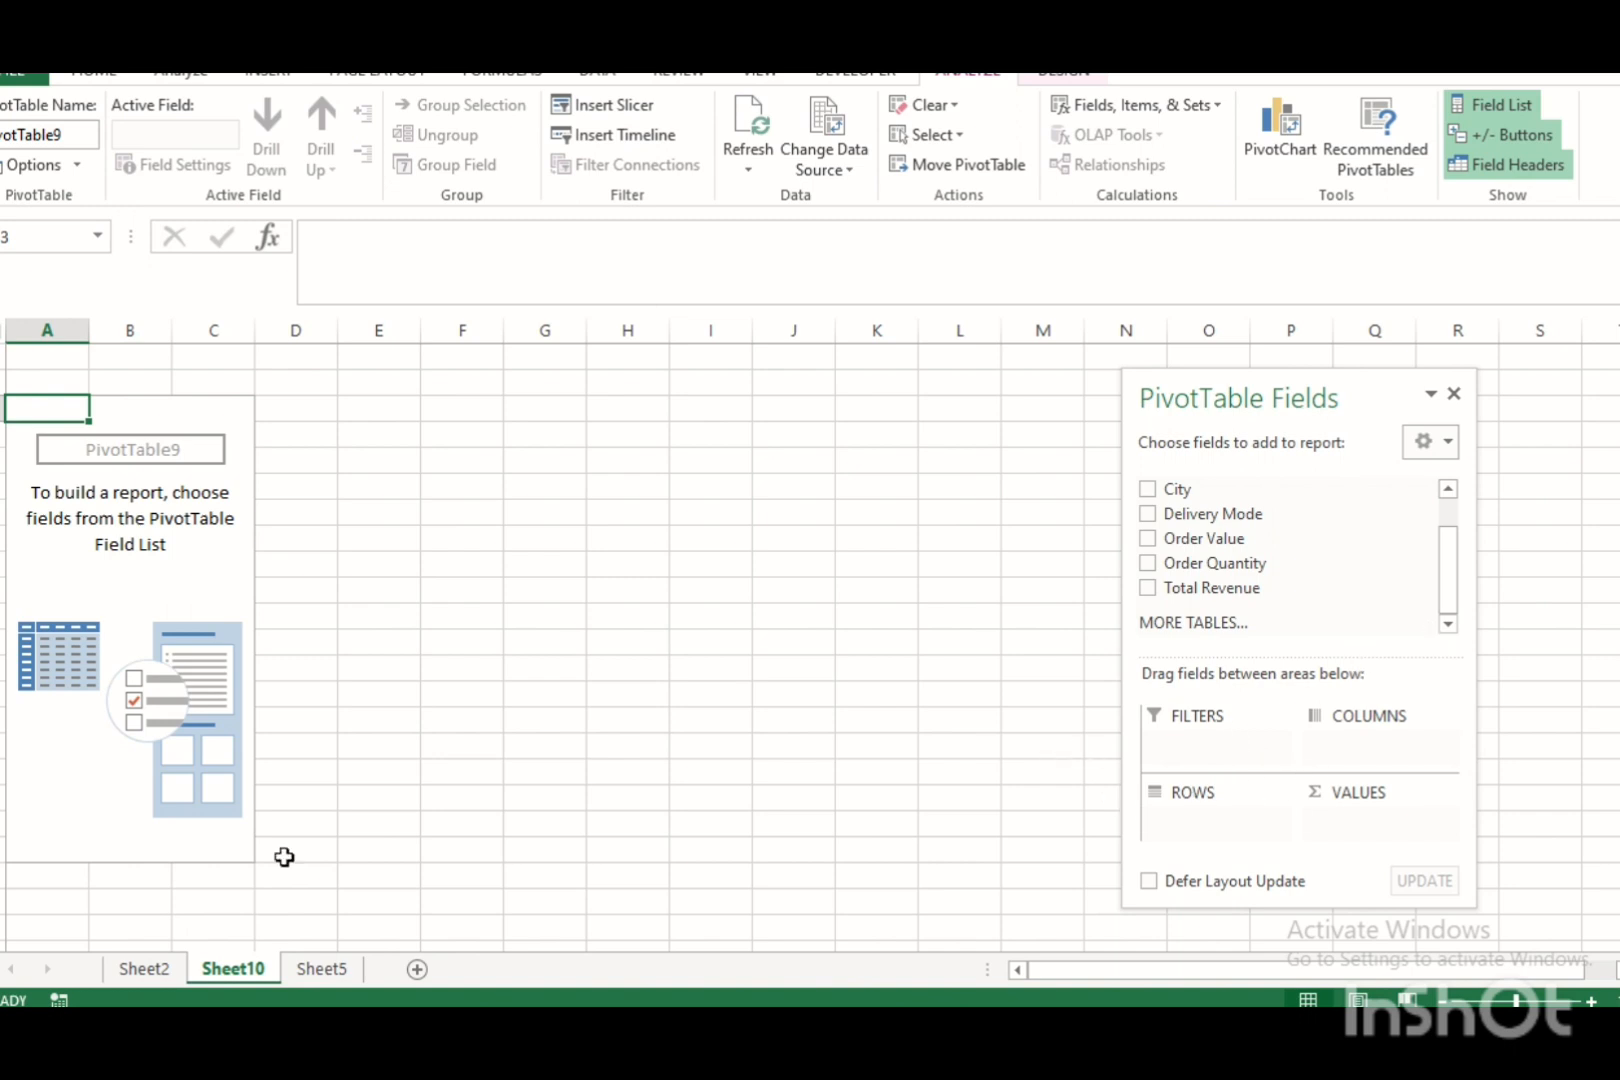
{"action": "mouse_move", "coordinate": [1618, 576]}
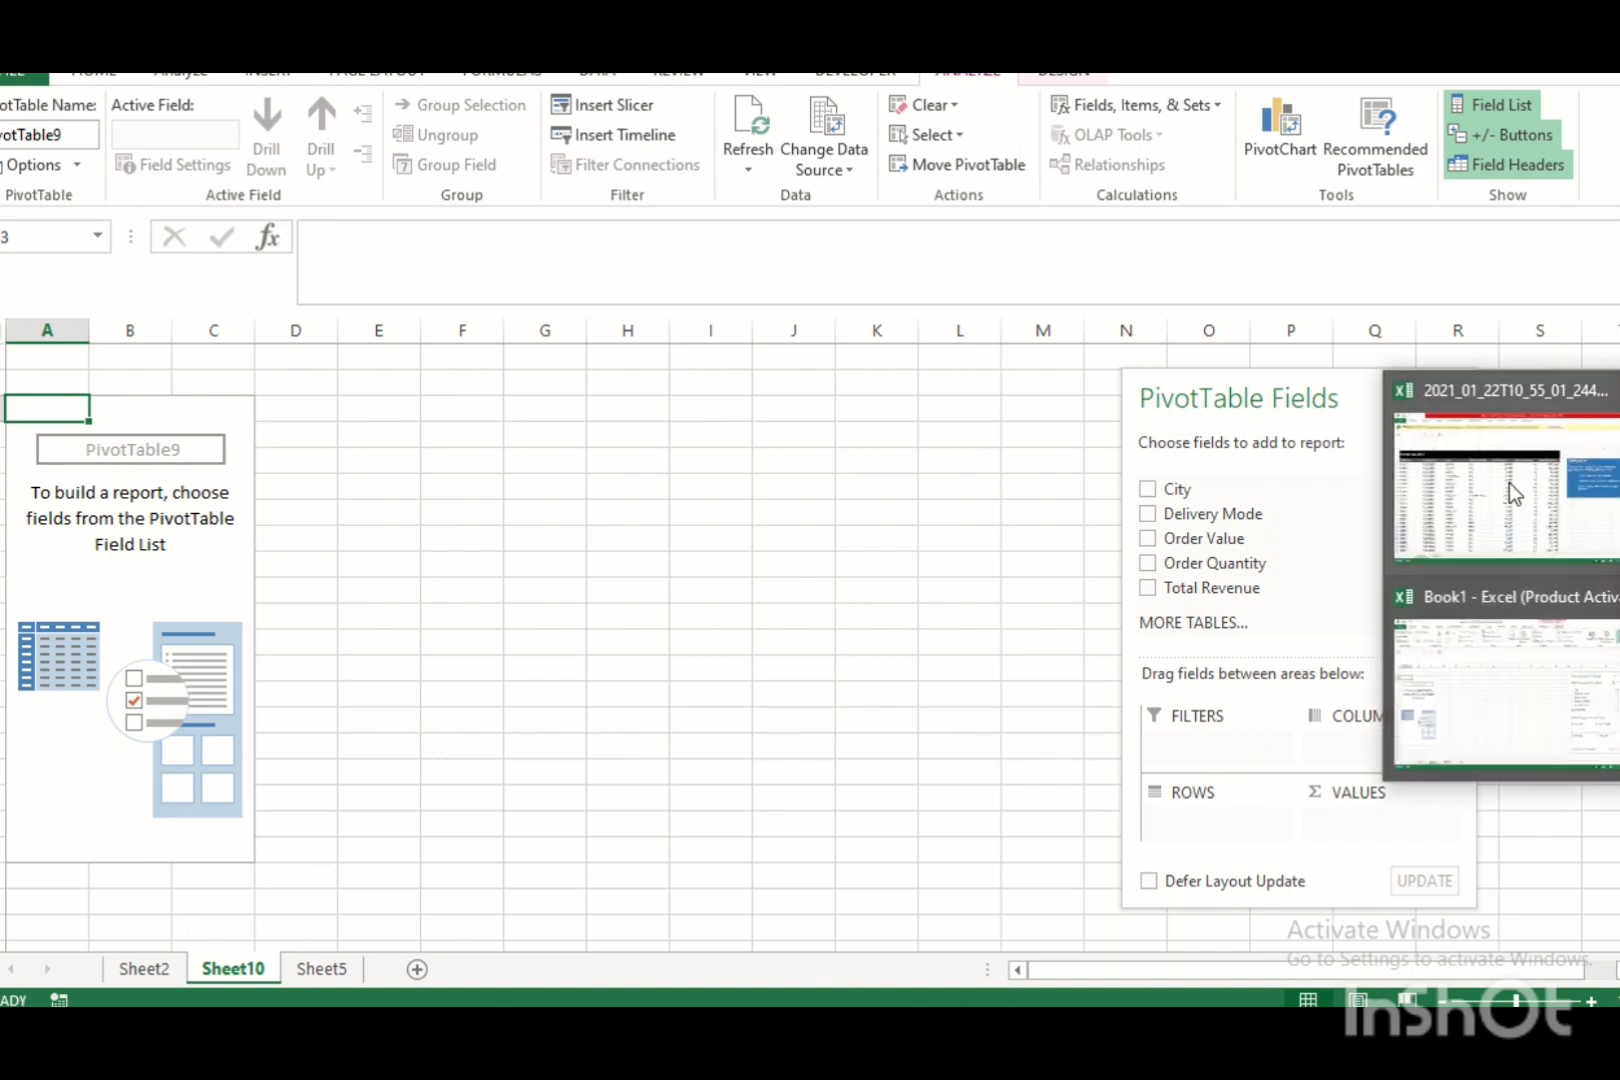
{"action": "left_click", "coordinate": [1509, 483]}
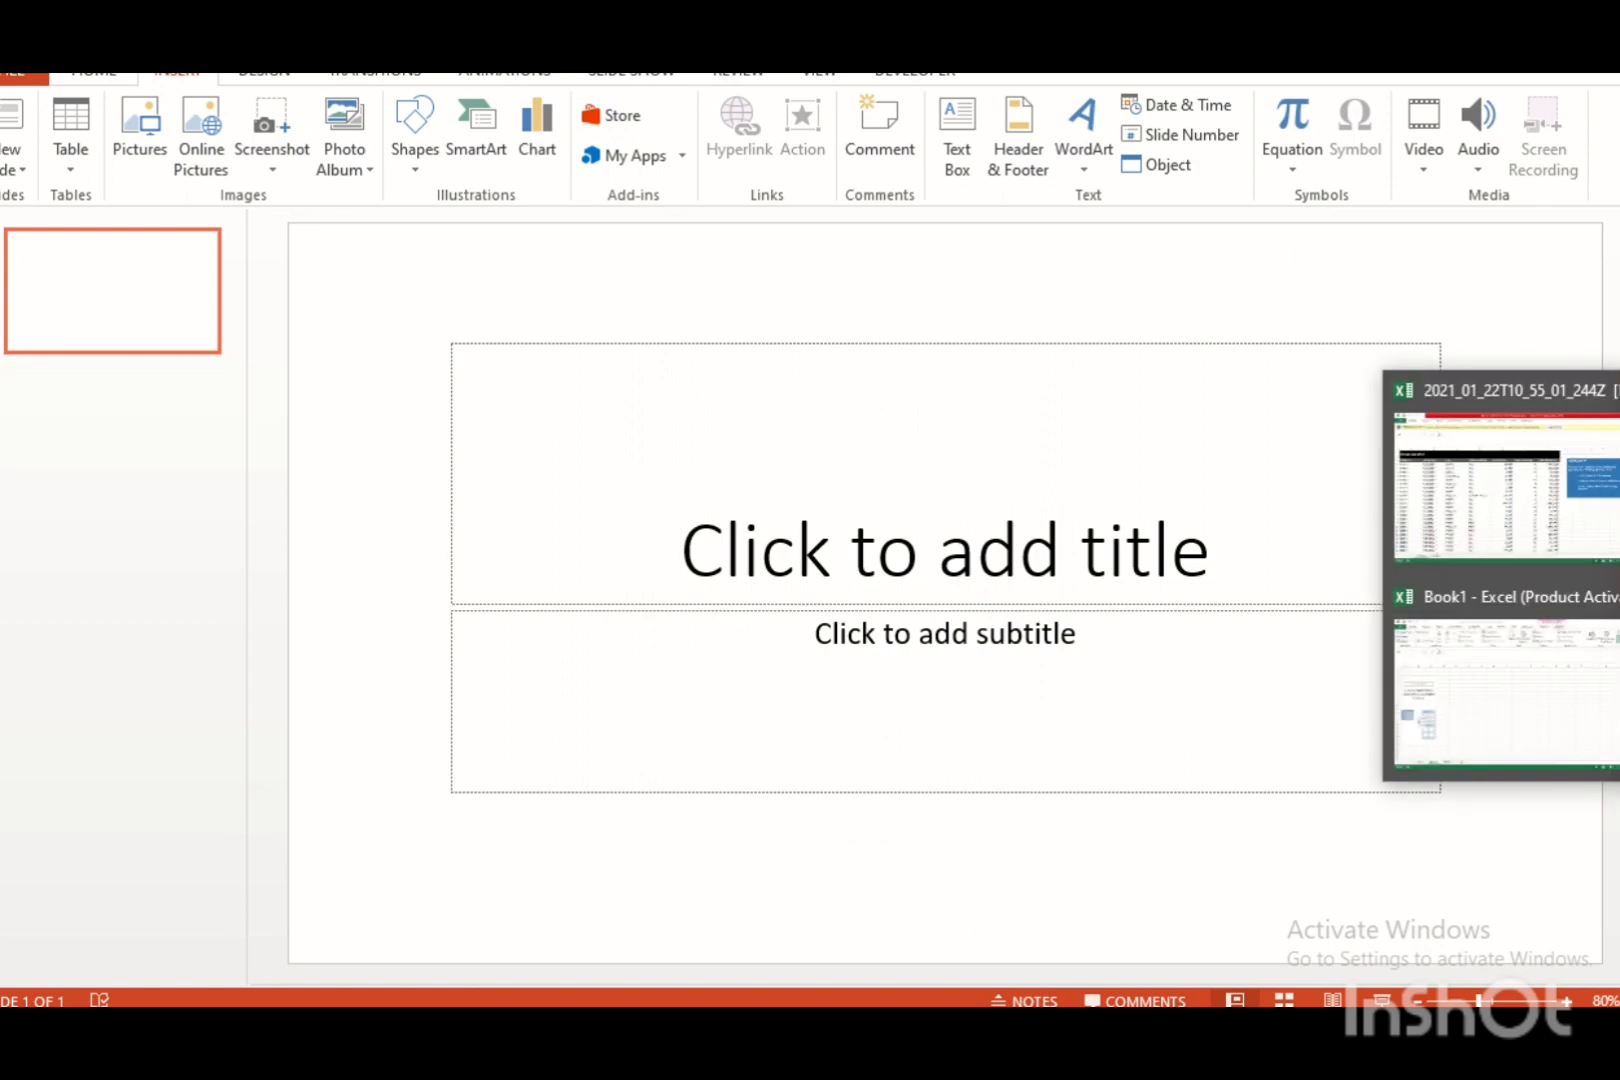
{"action": "left_click", "coordinate": [1462, 688]}
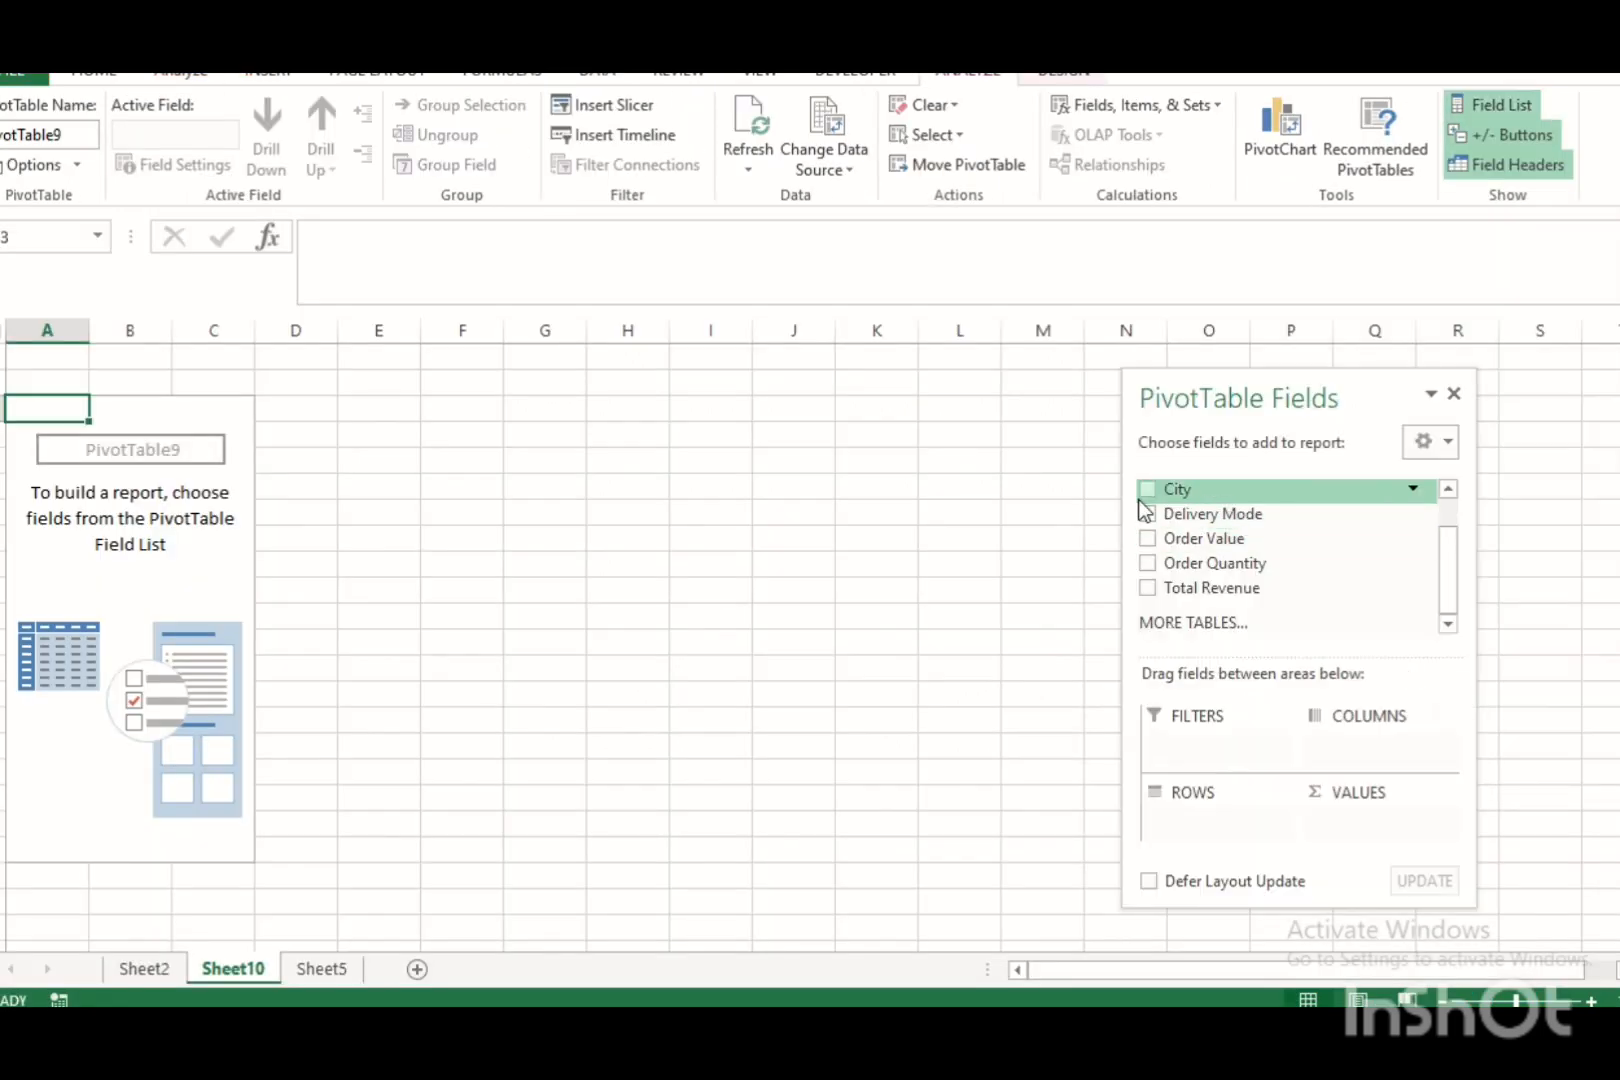
{"action": "left_click", "coordinate": [1150, 491]}
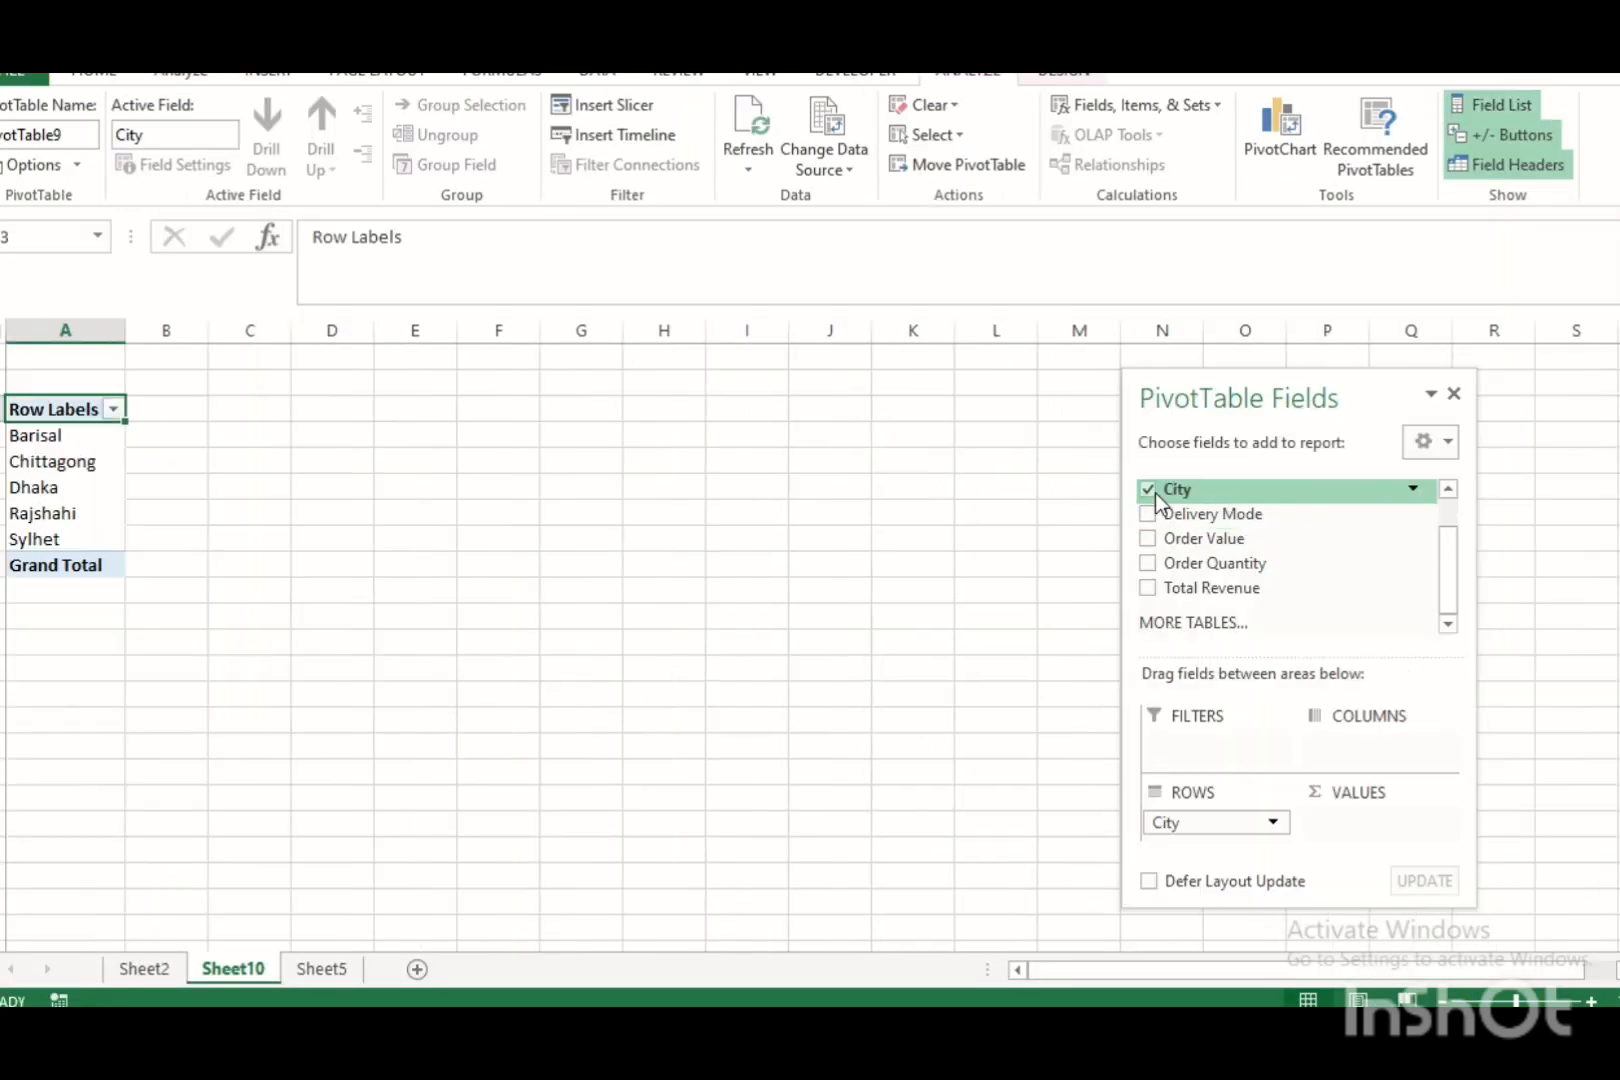
{"action": "left_click", "coordinate": [1146, 588]}
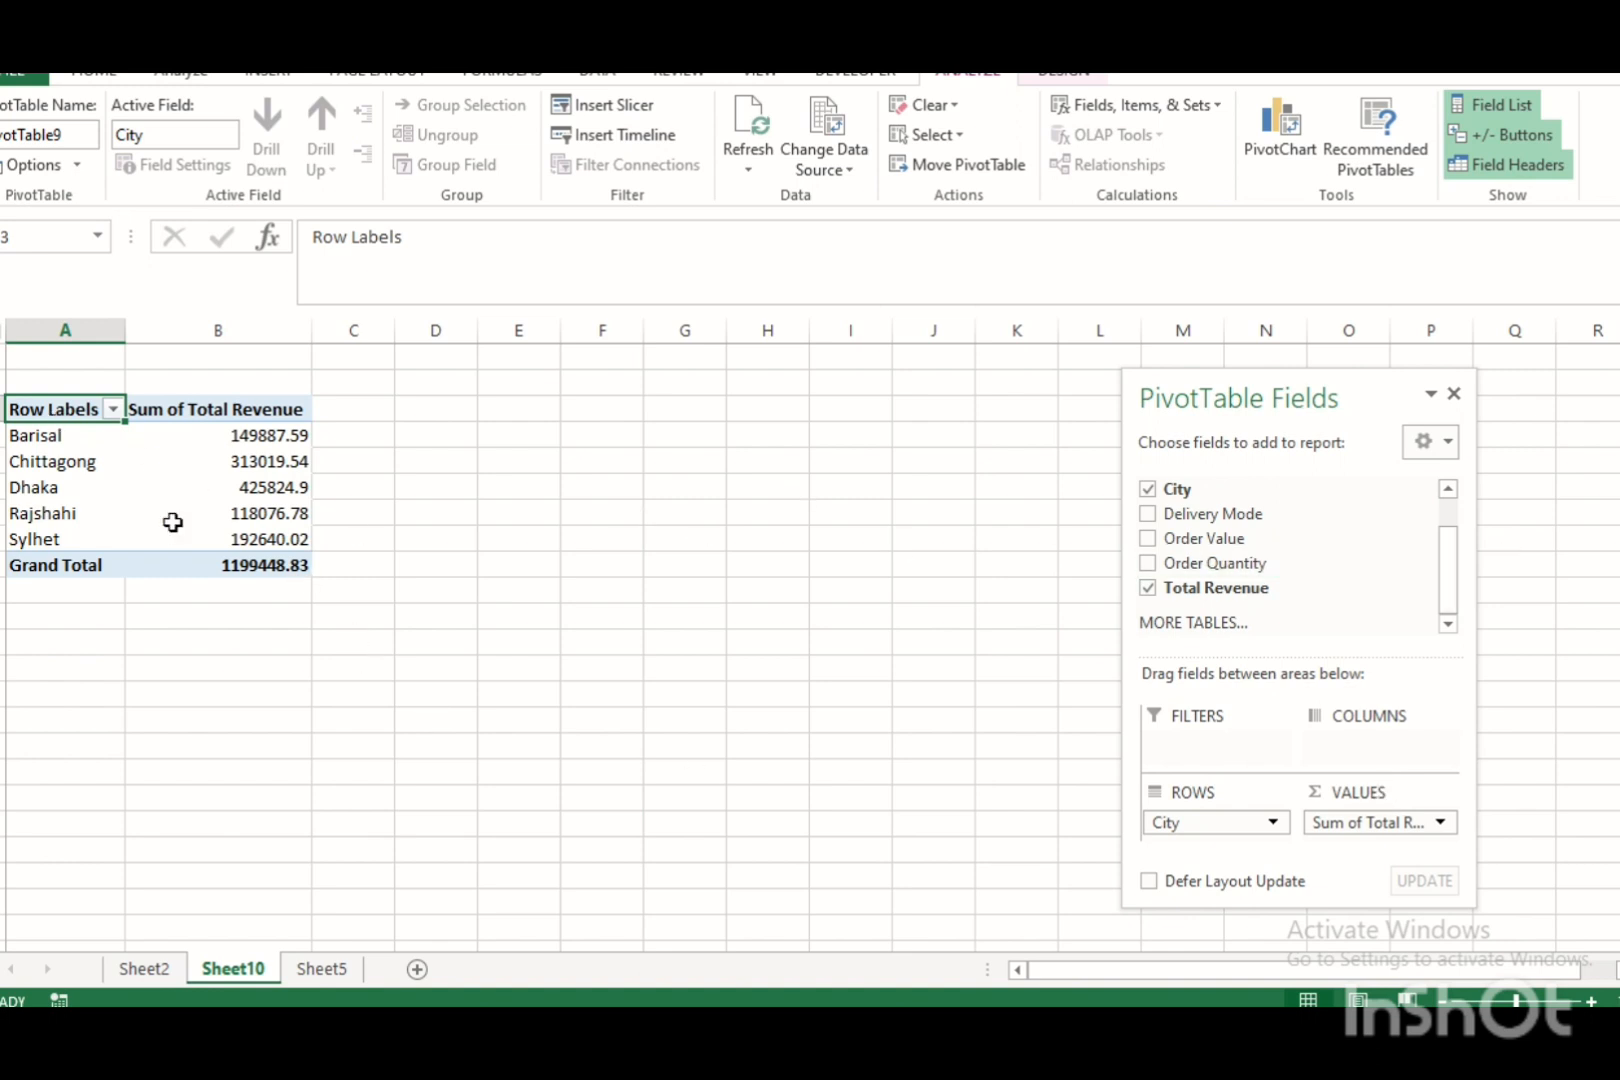
Remove the City and Total Revenue fields from the pivot table.
{"action": "mouse_move", "coordinate": [172, 522]}
{"action": "mouse_move", "coordinate": [255, 438]}
{"action": "left_click", "coordinate": [1148, 489]}
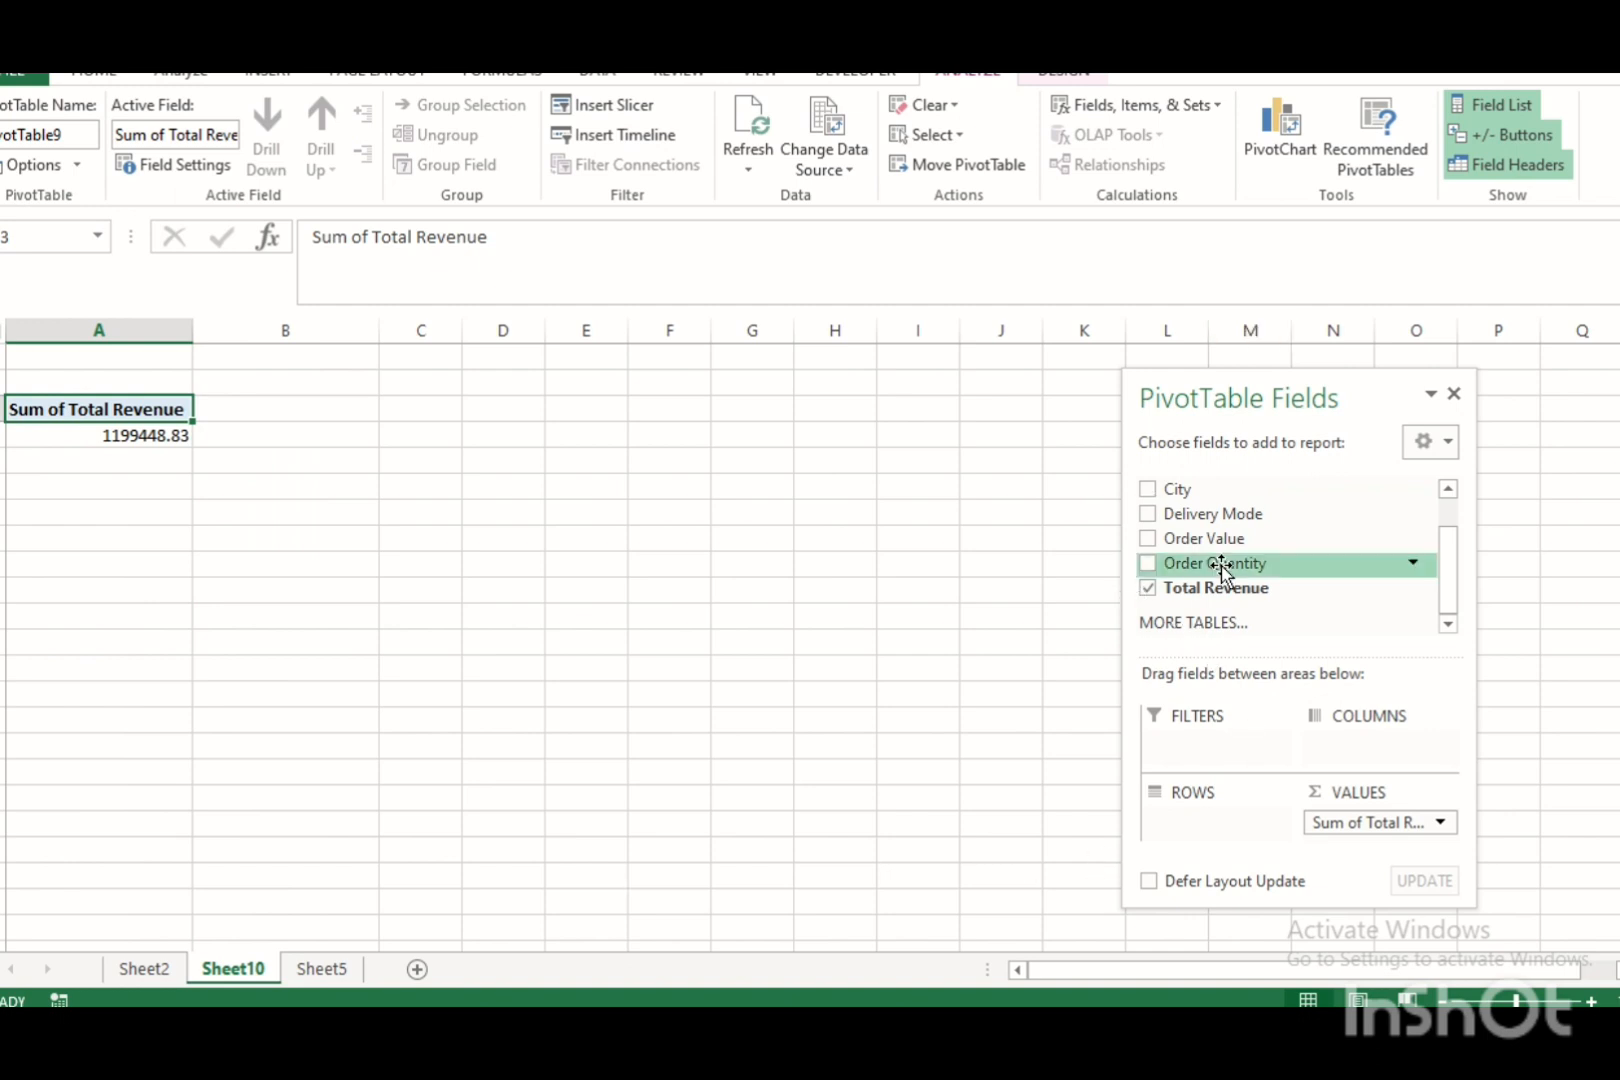
{"action": "left_click", "coordinate": [1147, 588]}
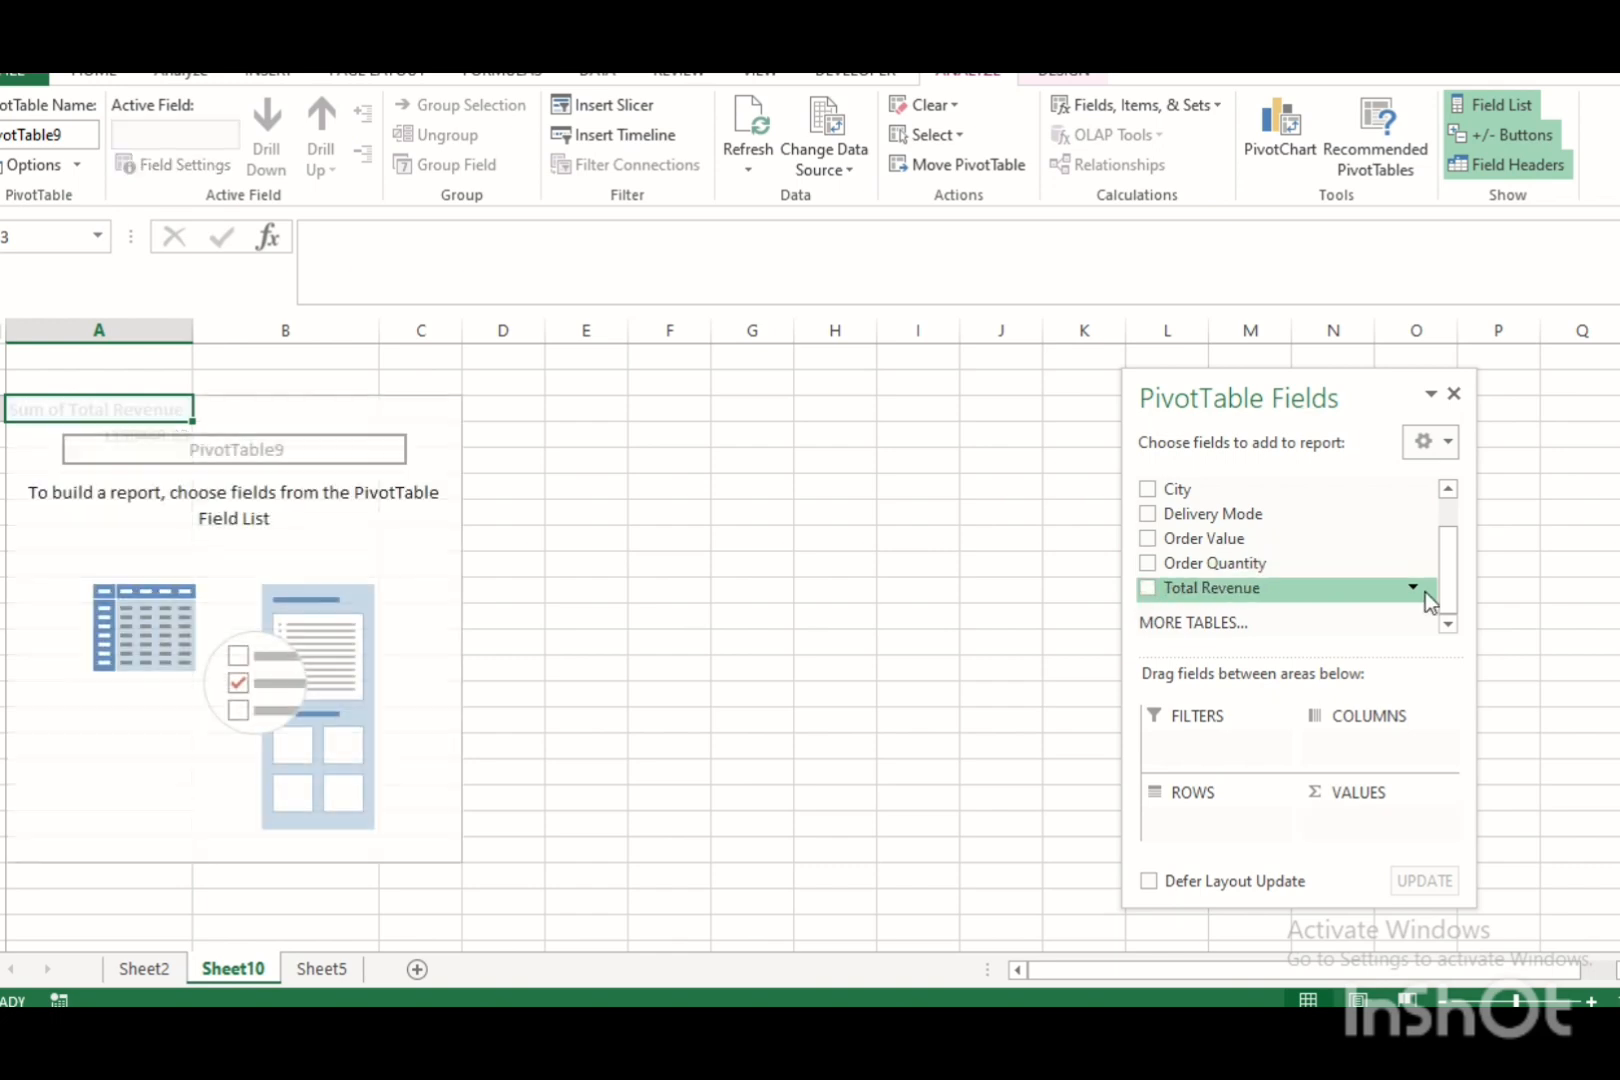
Check the exercise instructions, then lay out the pivot table with City in rows, Delivery Mode in columns and the sum of Total Revenue as values.
{"action": "mouse_move", "coordinate": [1612, 640]}
{"action": "mouse_move", "coordinate": [1612, 560]}
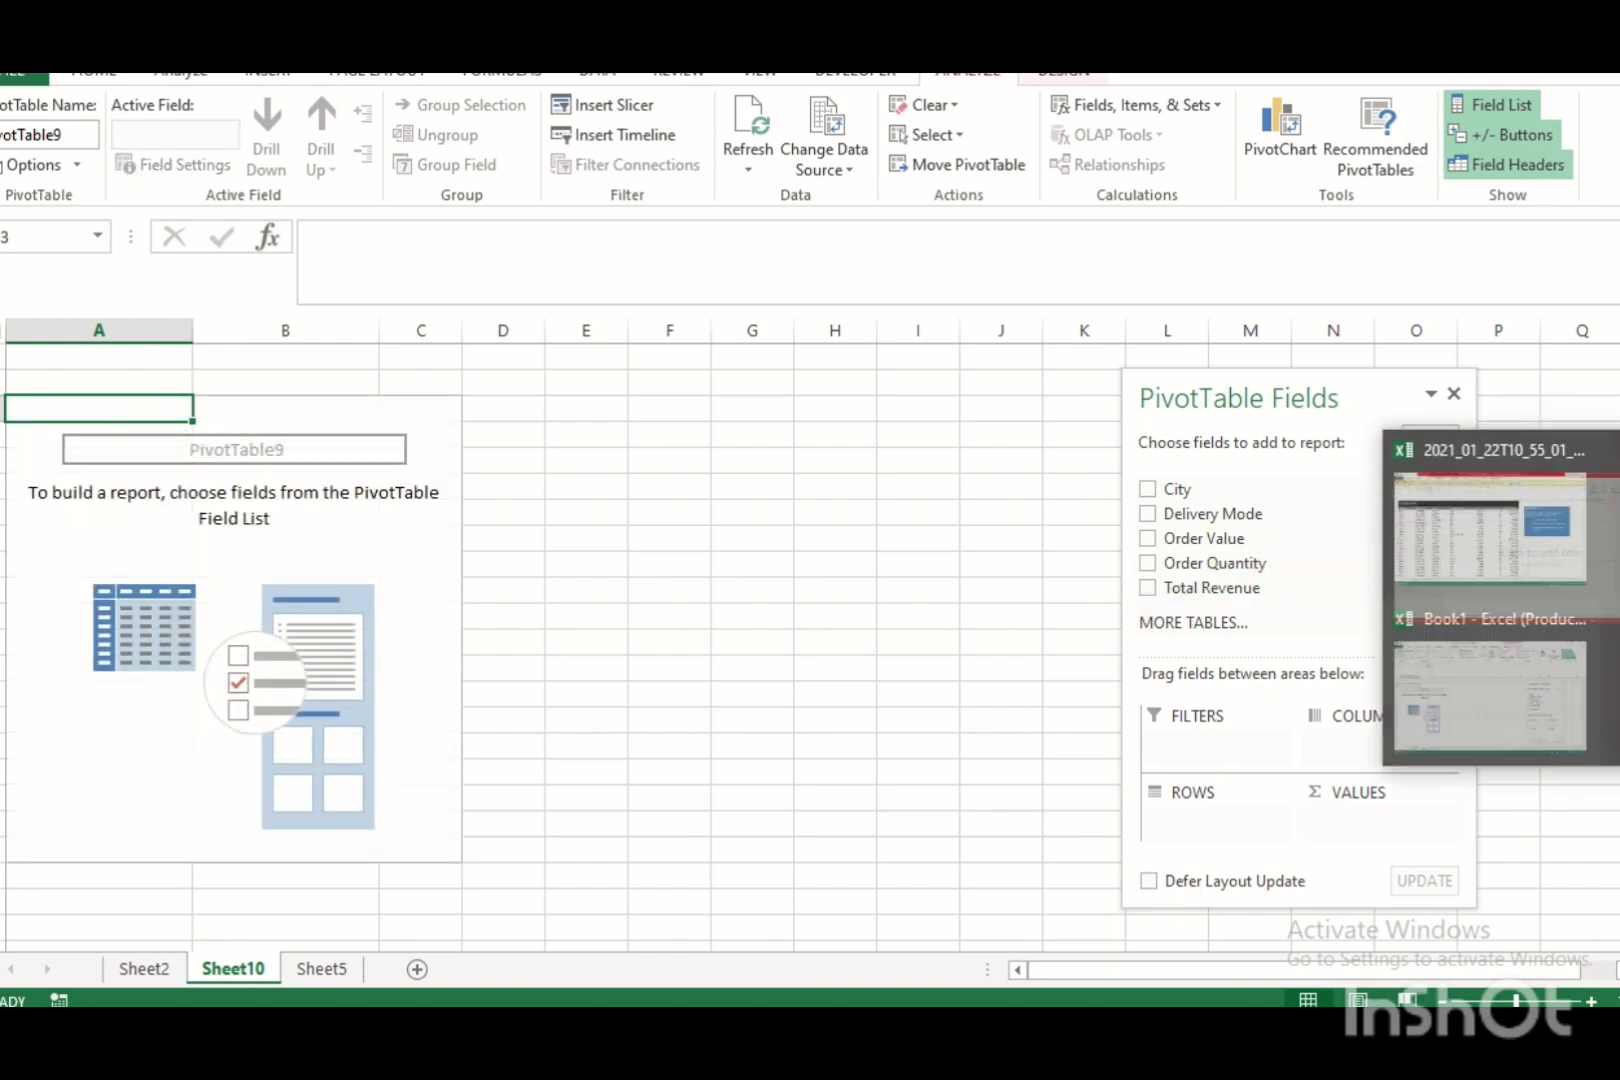
{"action": "left_click", "coordinate": [1429, 510]}
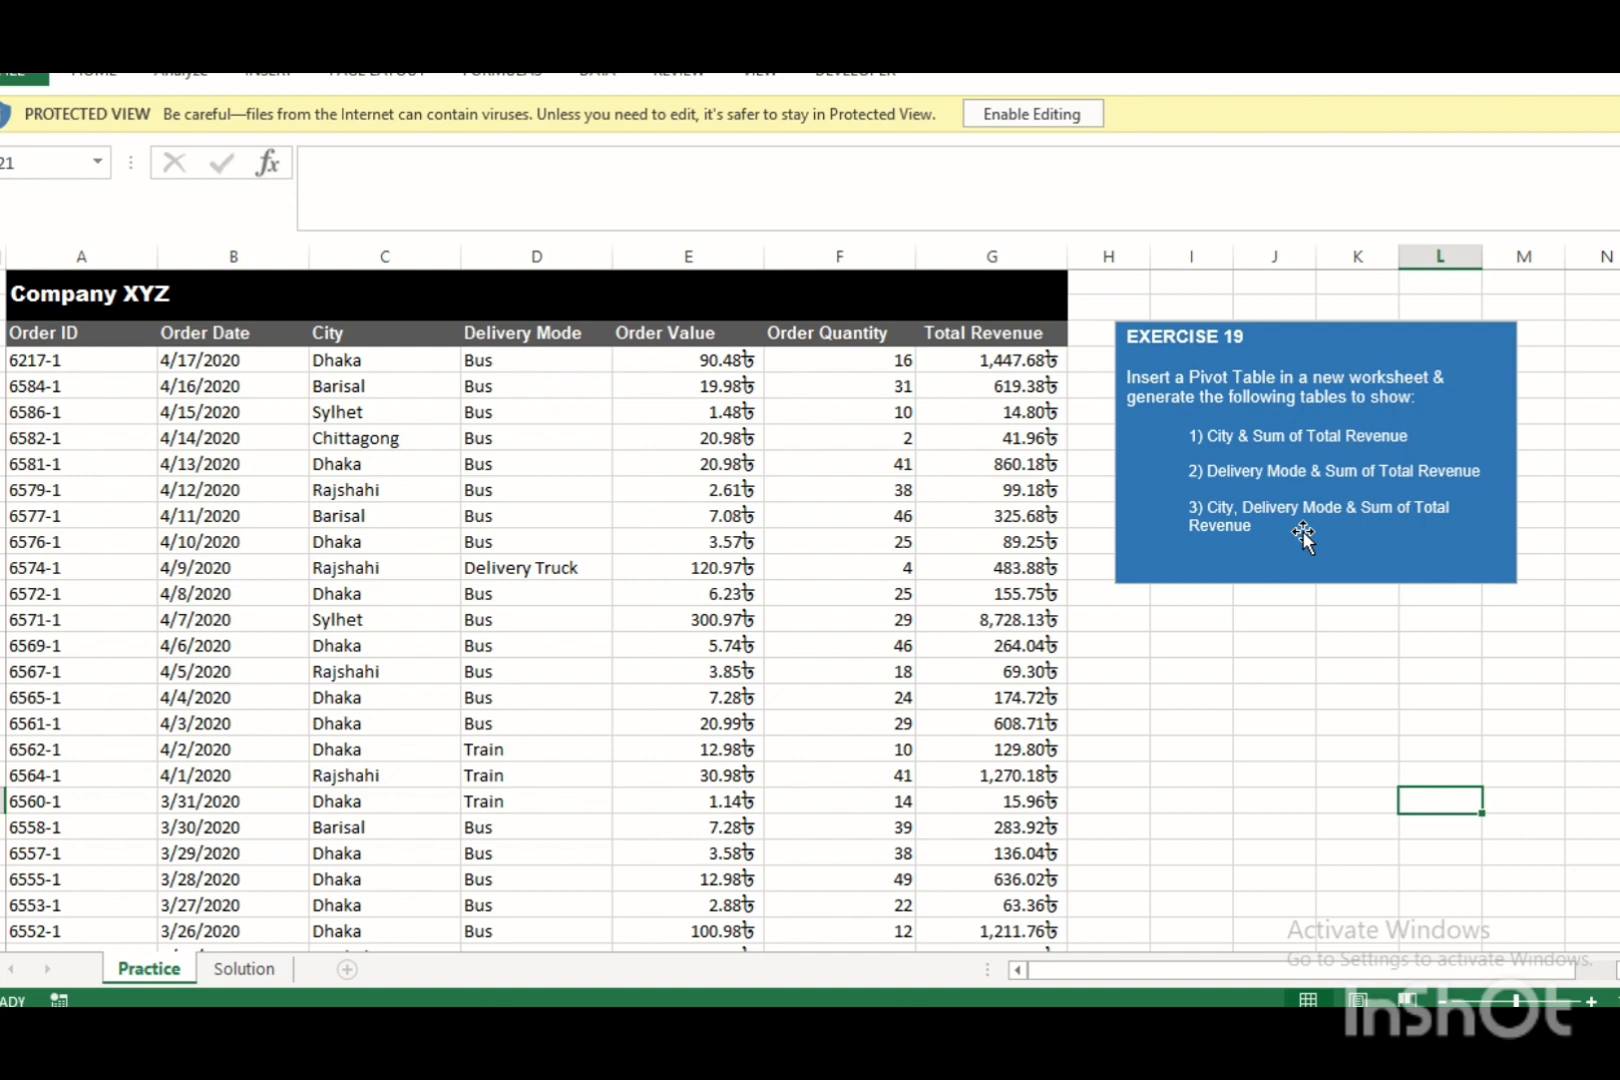
{"action": "mouse_move", "coordinate": [1612, 560]}
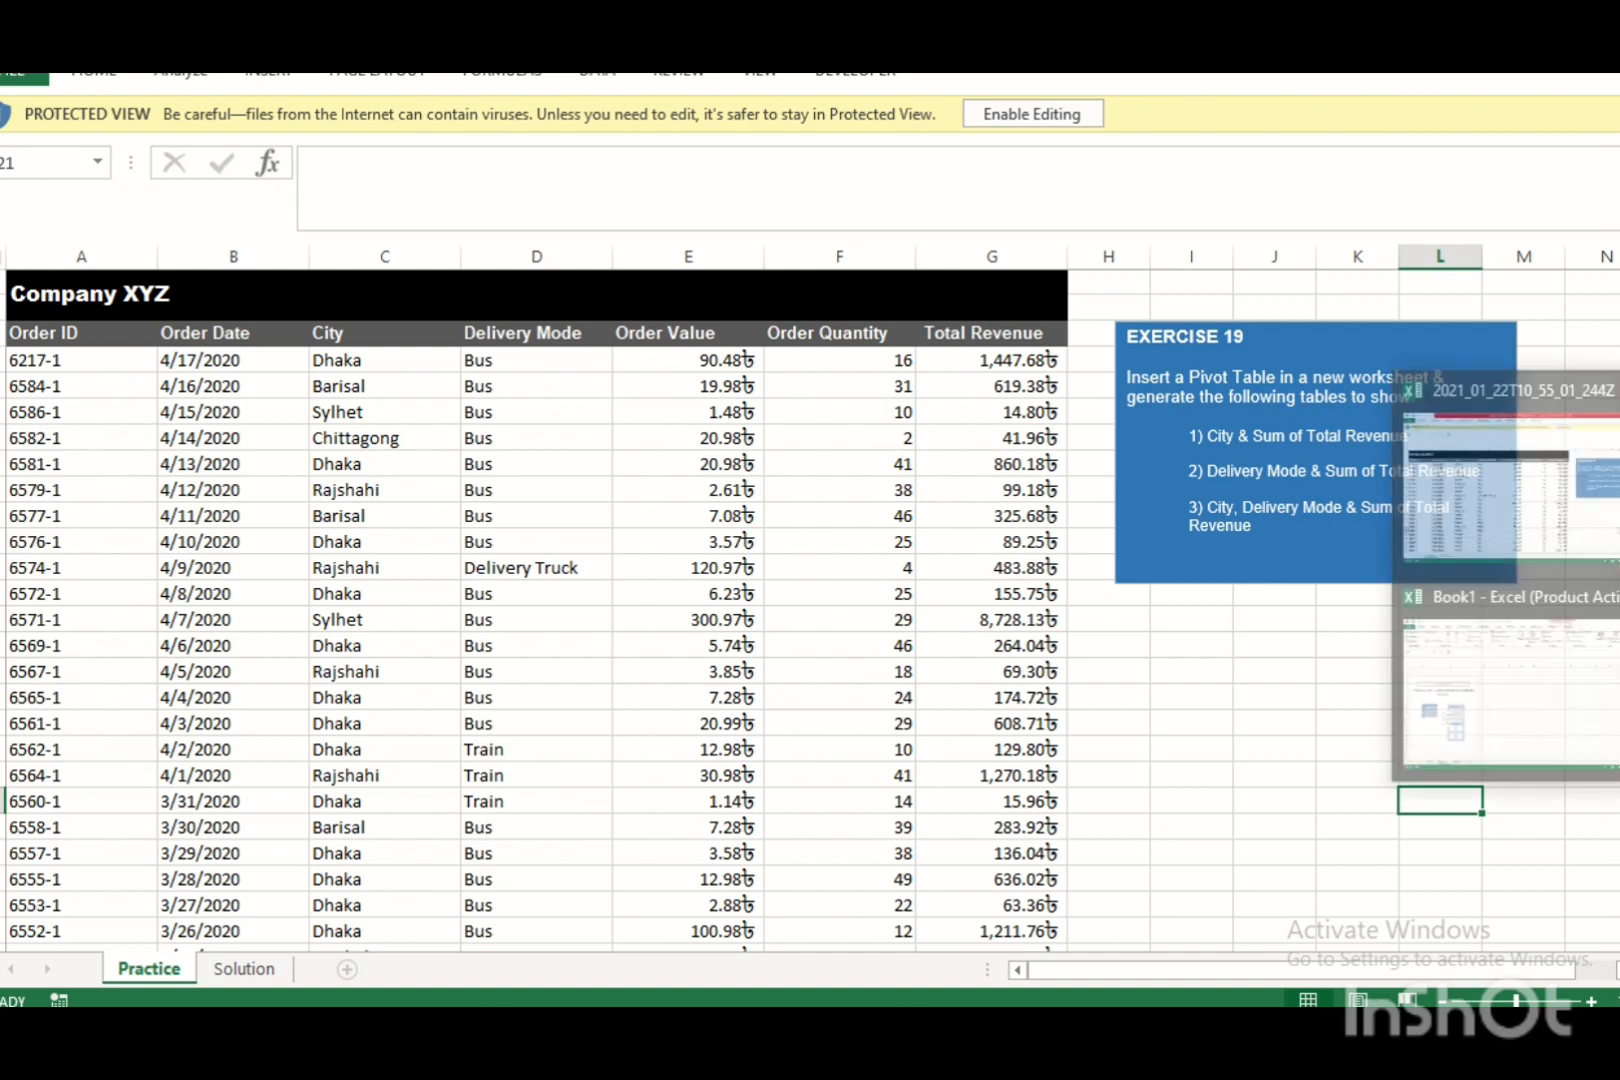
{"action": "left_click", "coordinate": [1553, 585]}
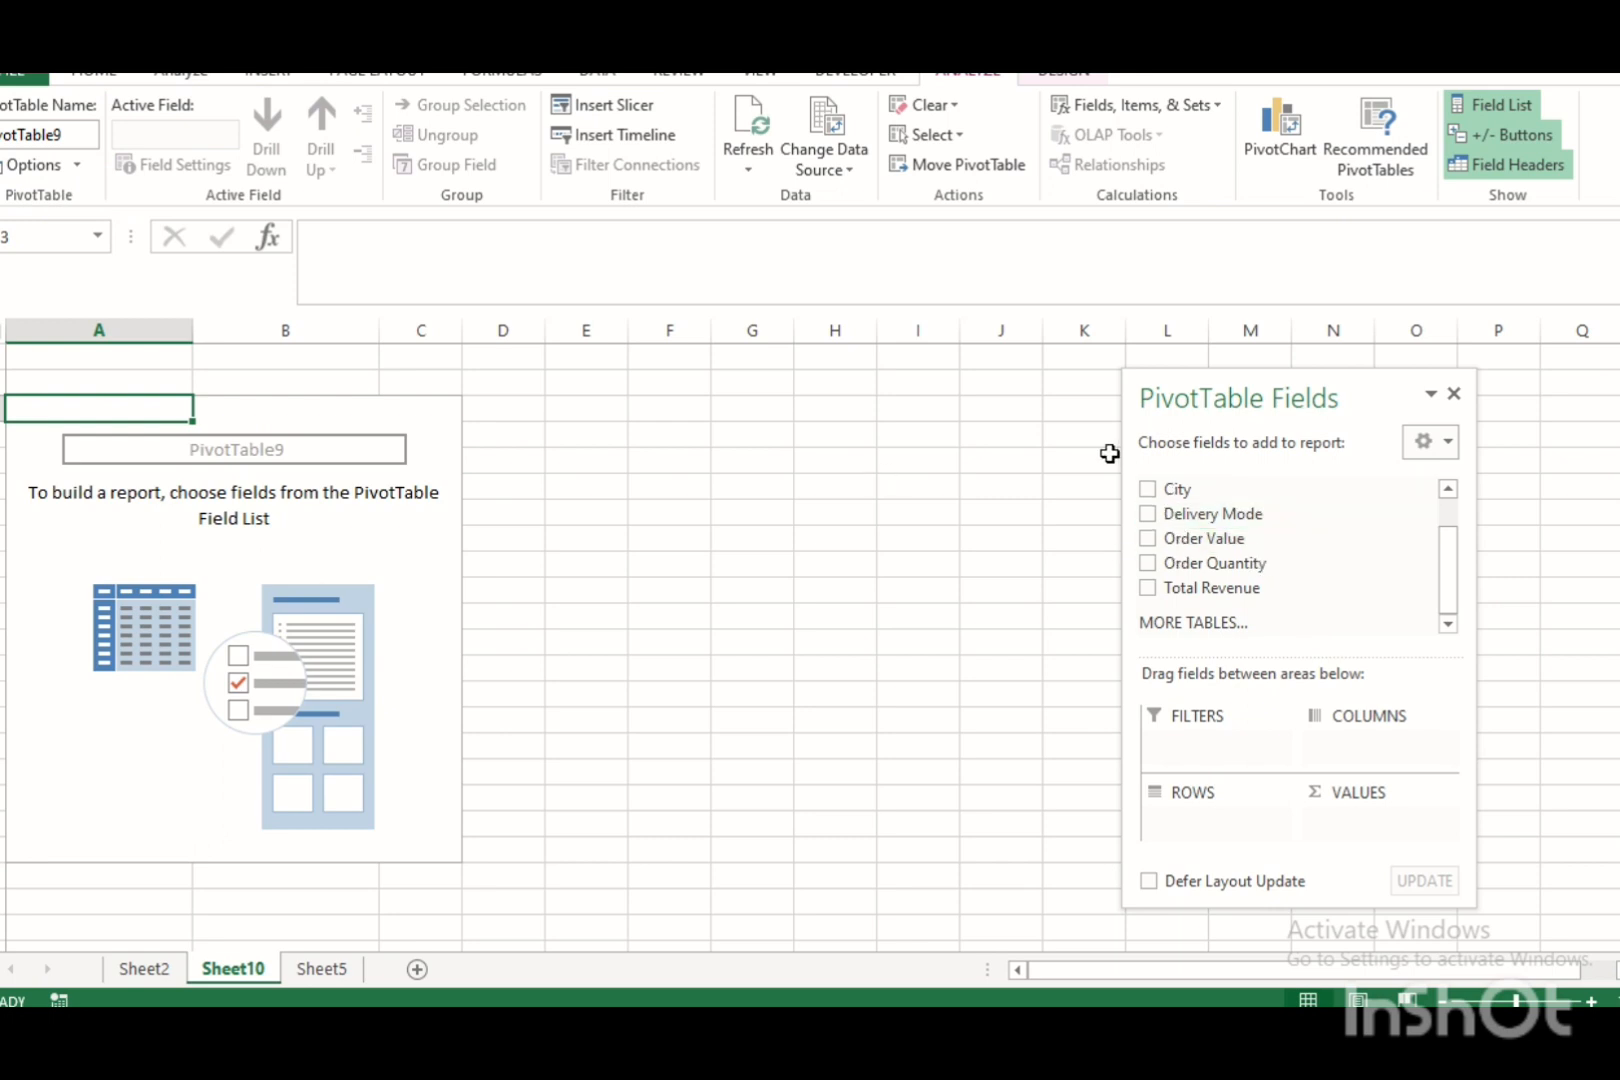
{"action": "left_click", "coordinate": [1148, 486]}
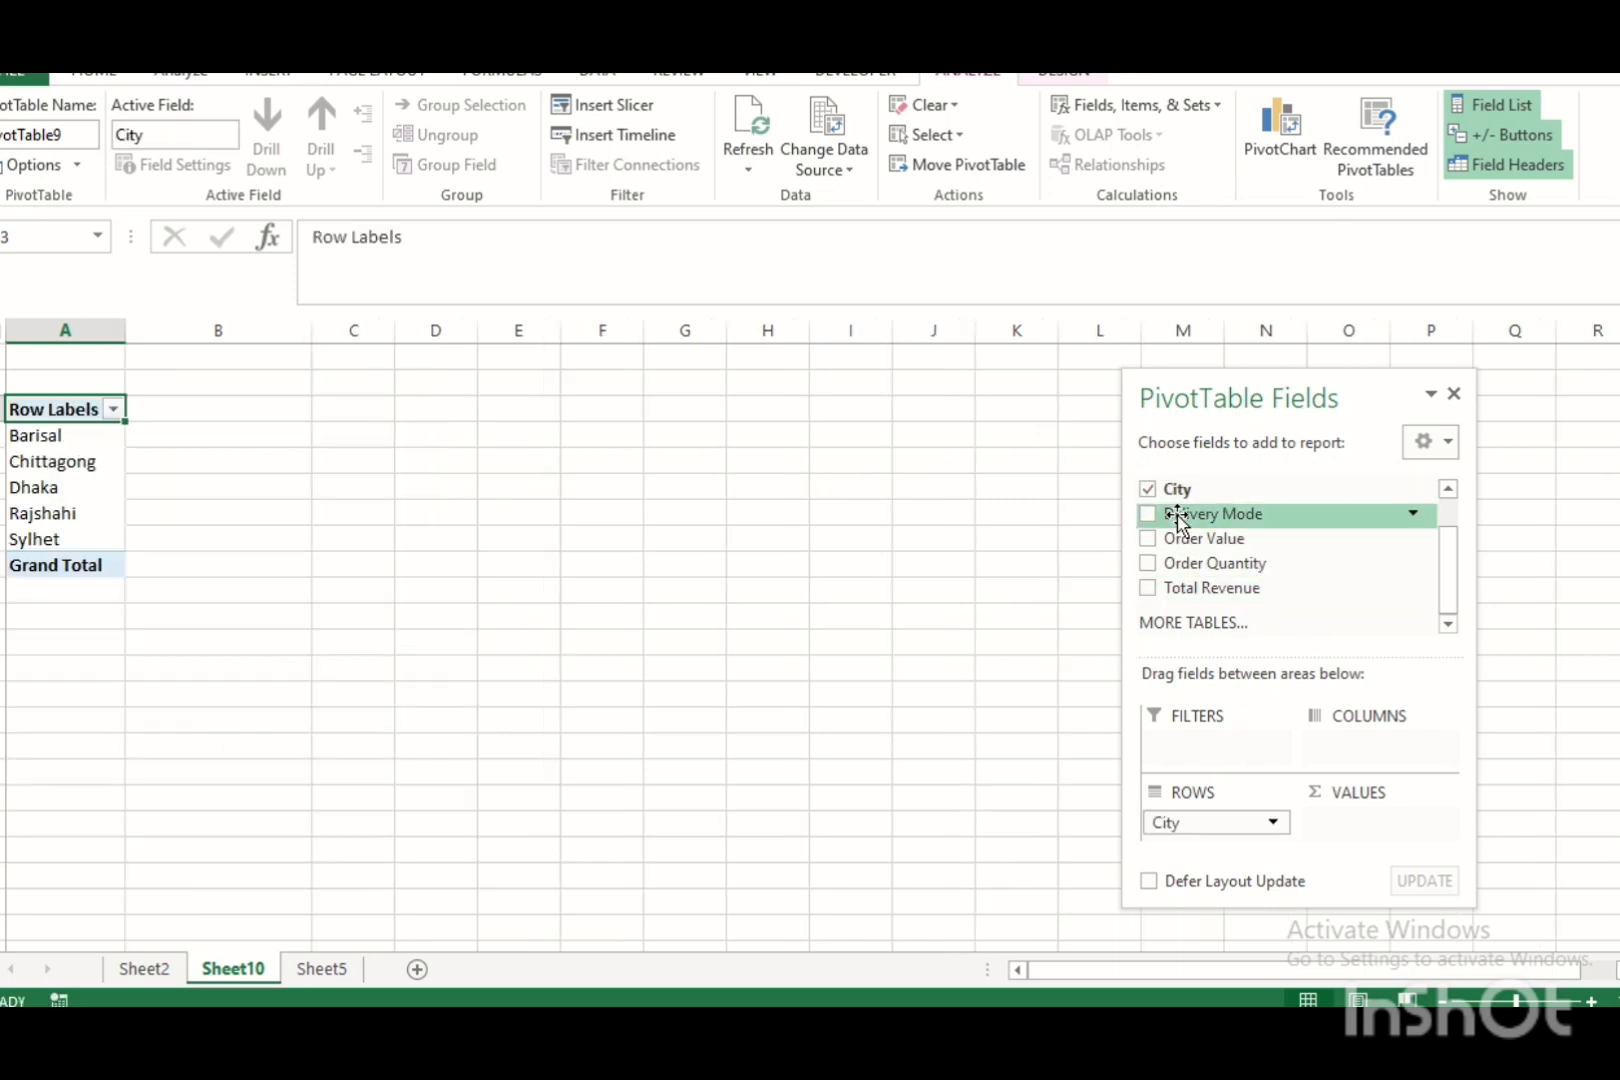
{"action": "left_click", "coordinate": [1148, 514]}
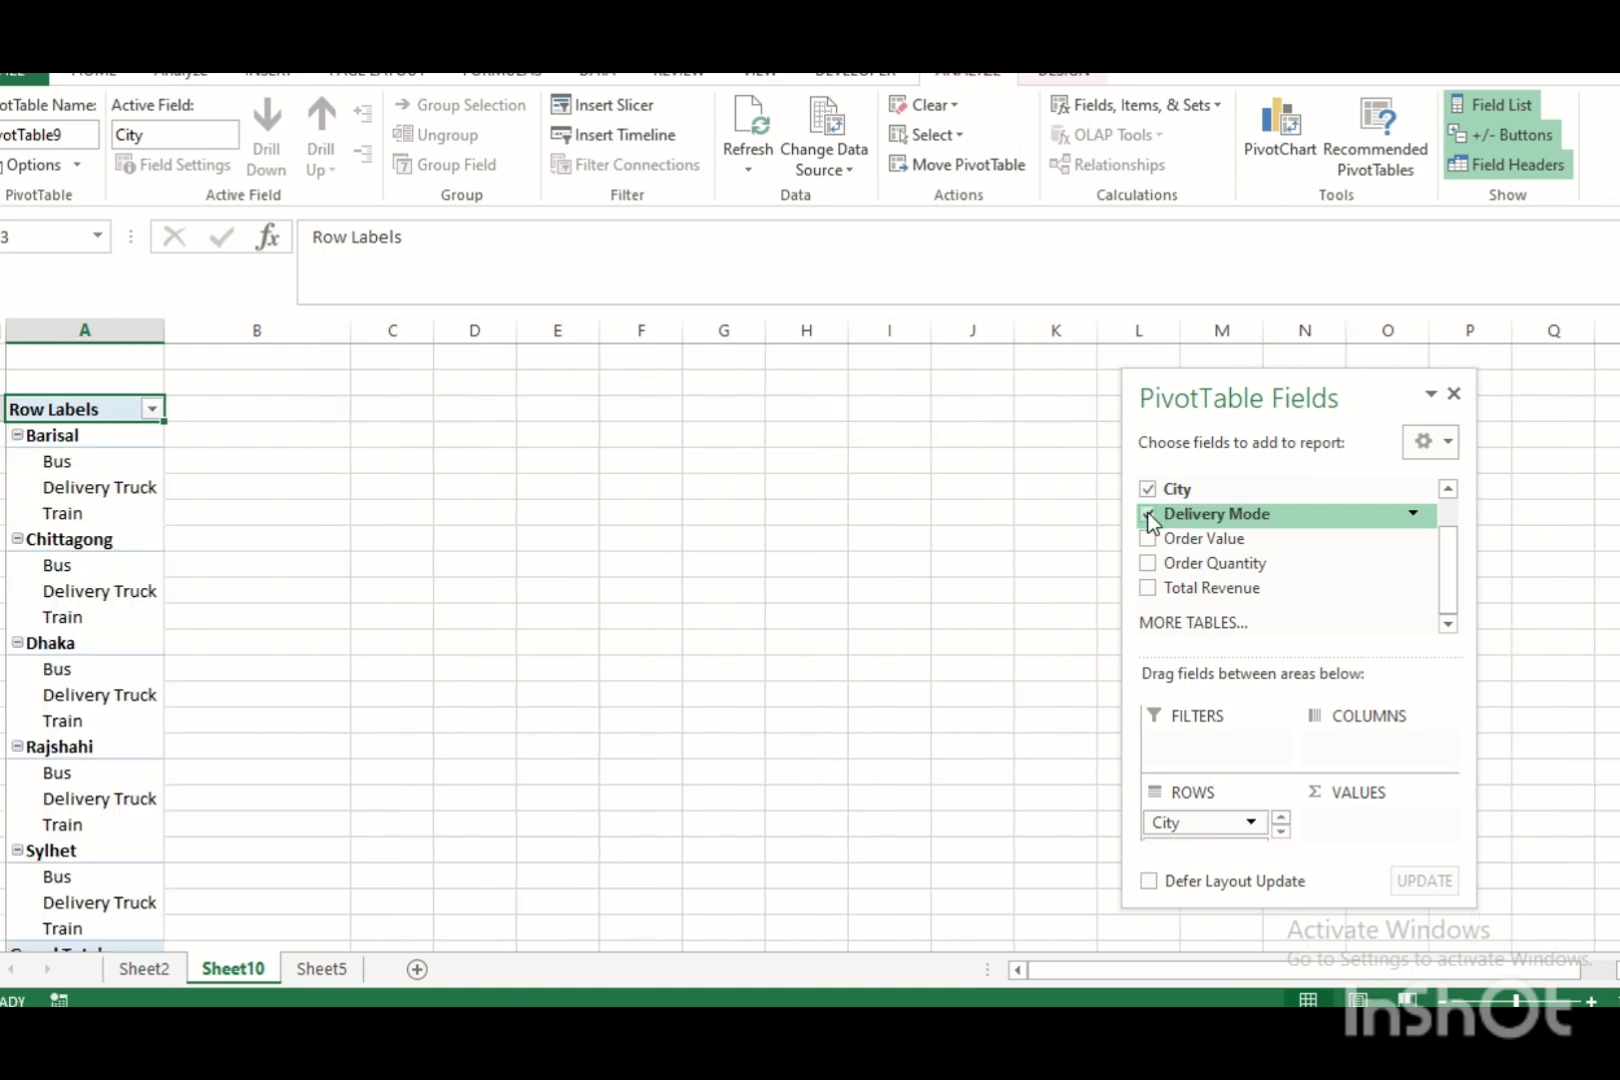
{"action": "left_click", "coordinate": [1147, 588]}
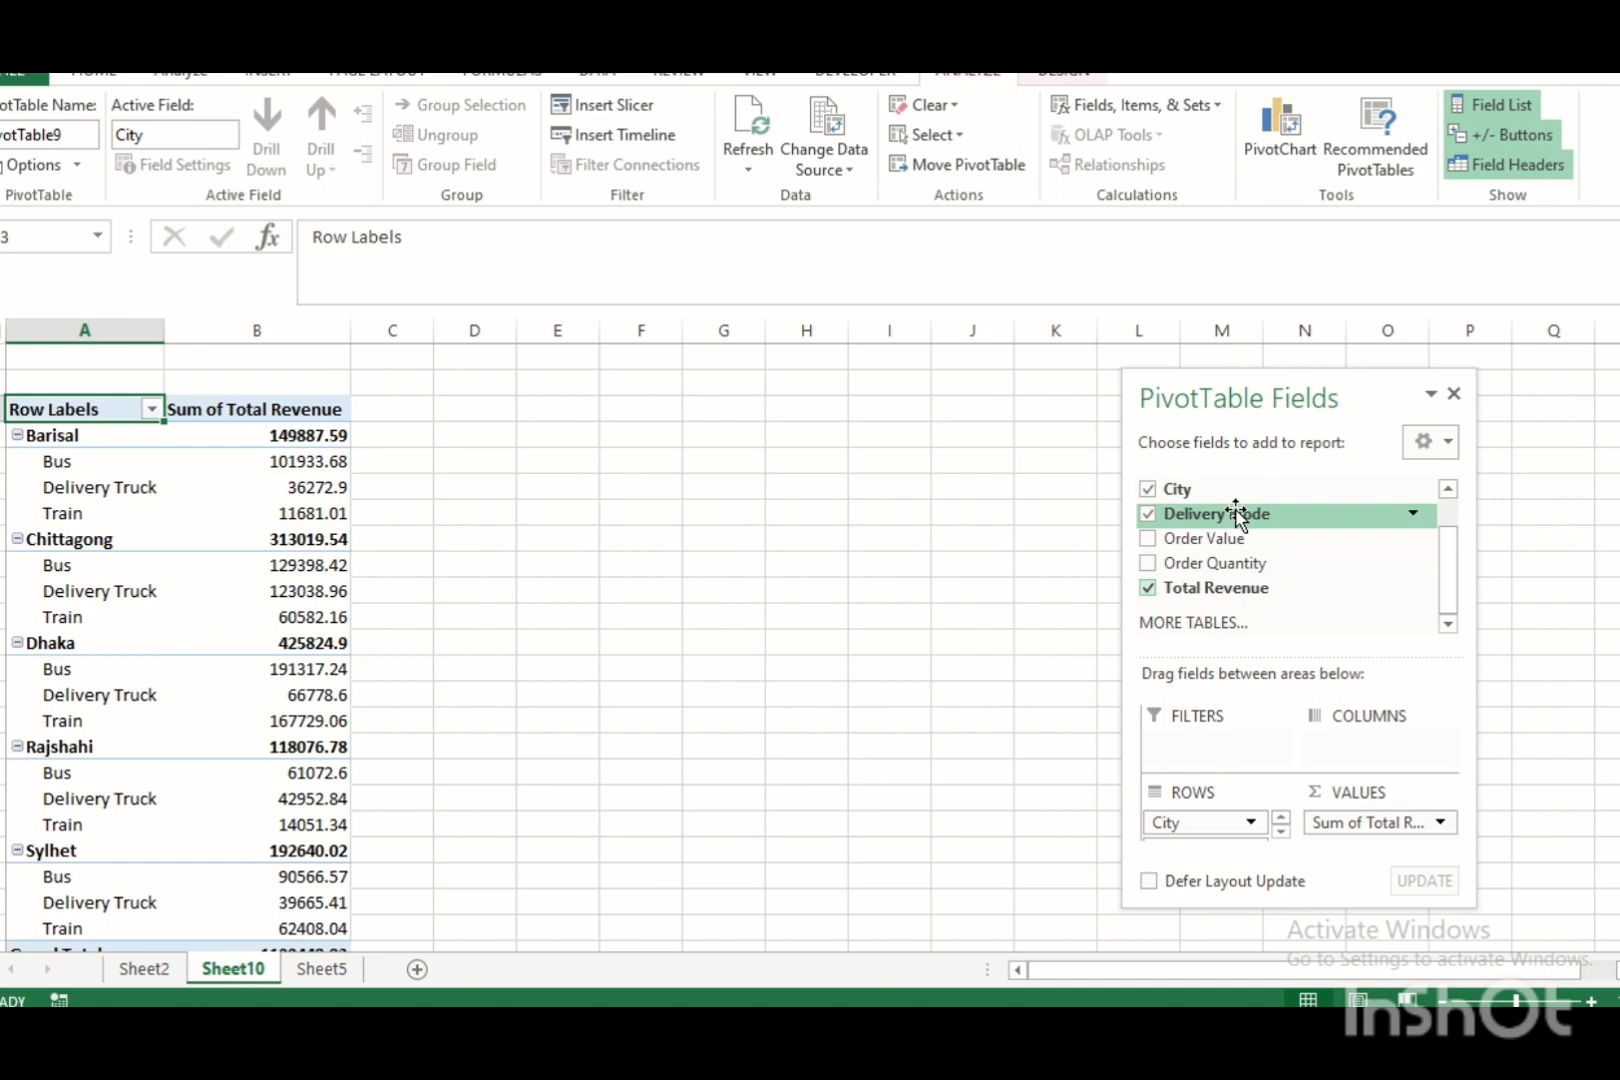
{"action": "left_click_drag", "start_coordinate": [1236, 513], "coordinate": [1365, 748]}
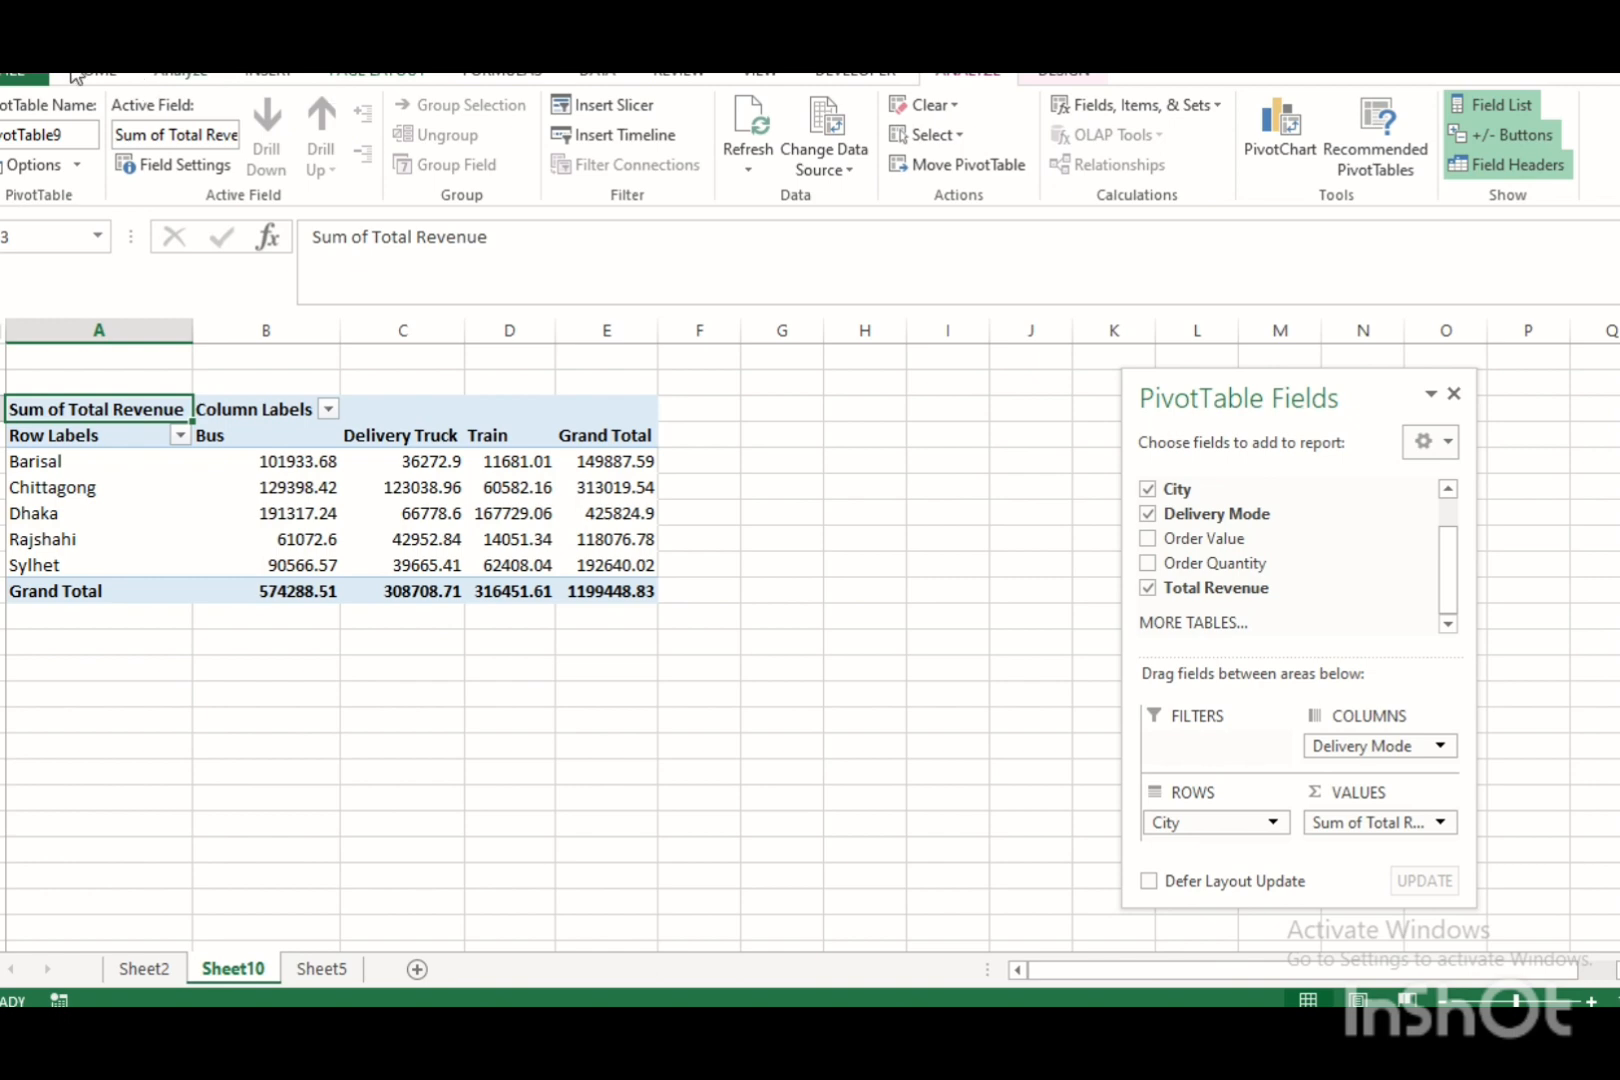
{"action": "left_click", "coordinate": [277, 74]}
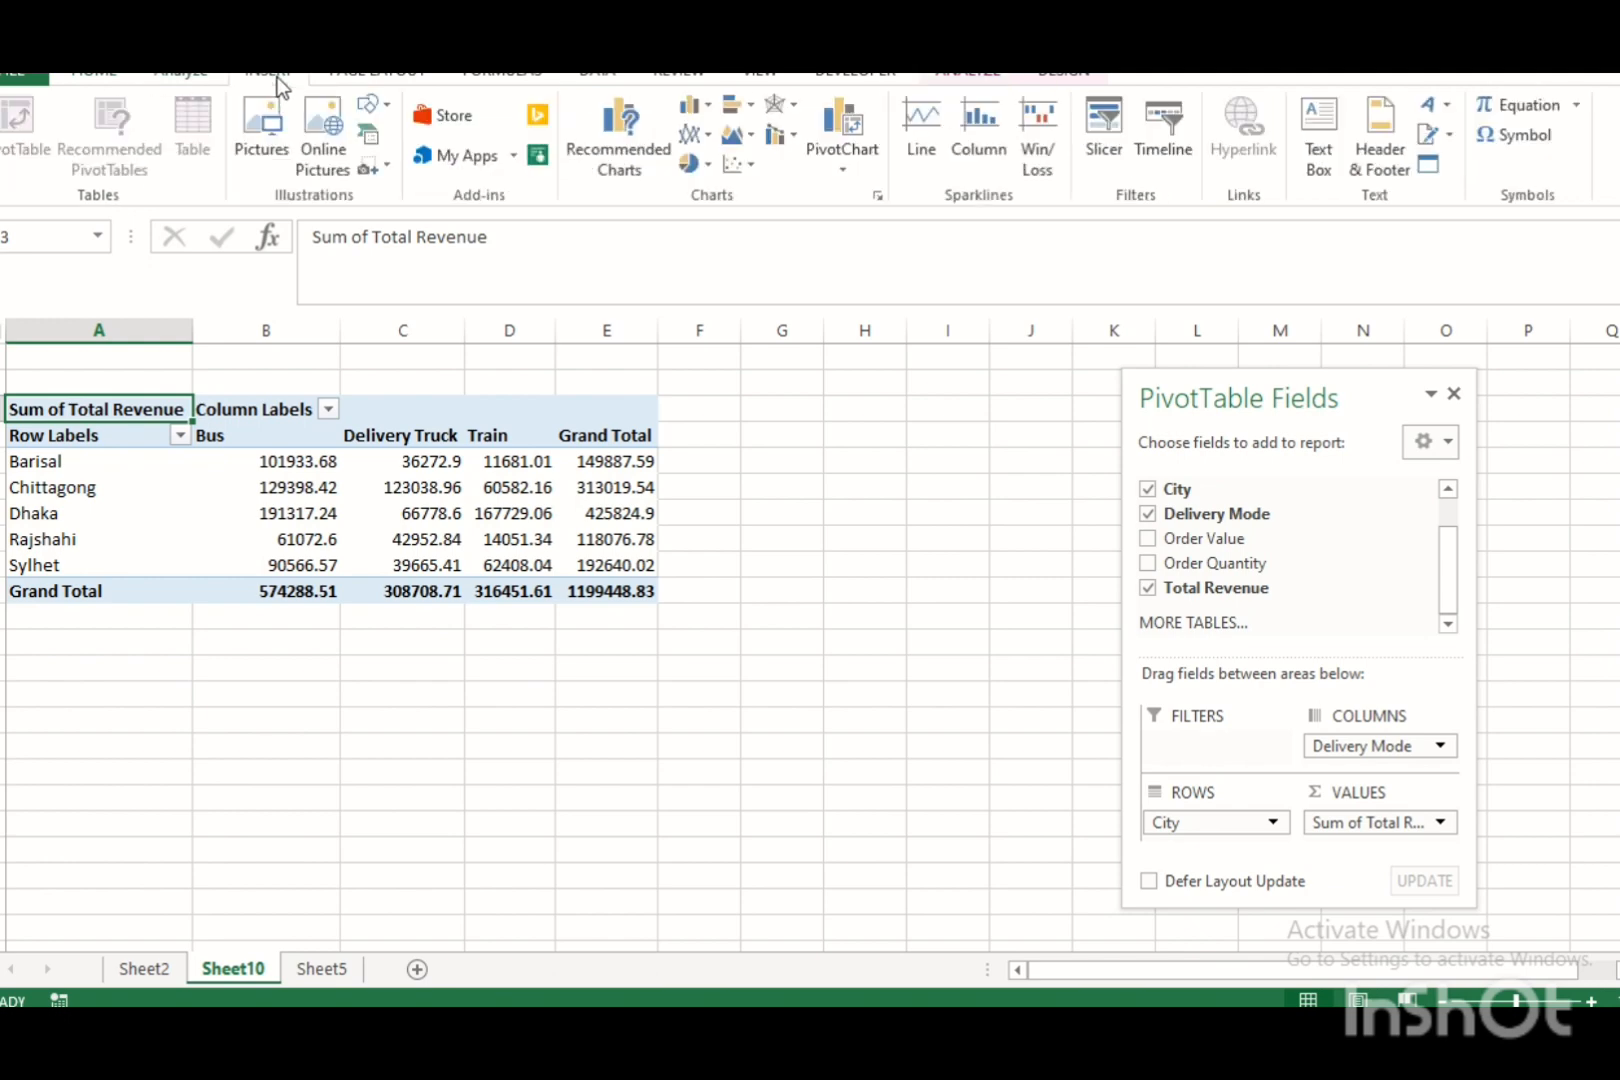
{"action": "left_click", "coordinate": [375, 77]}
{"action": "left_click", "coordinate": [491, 78]}
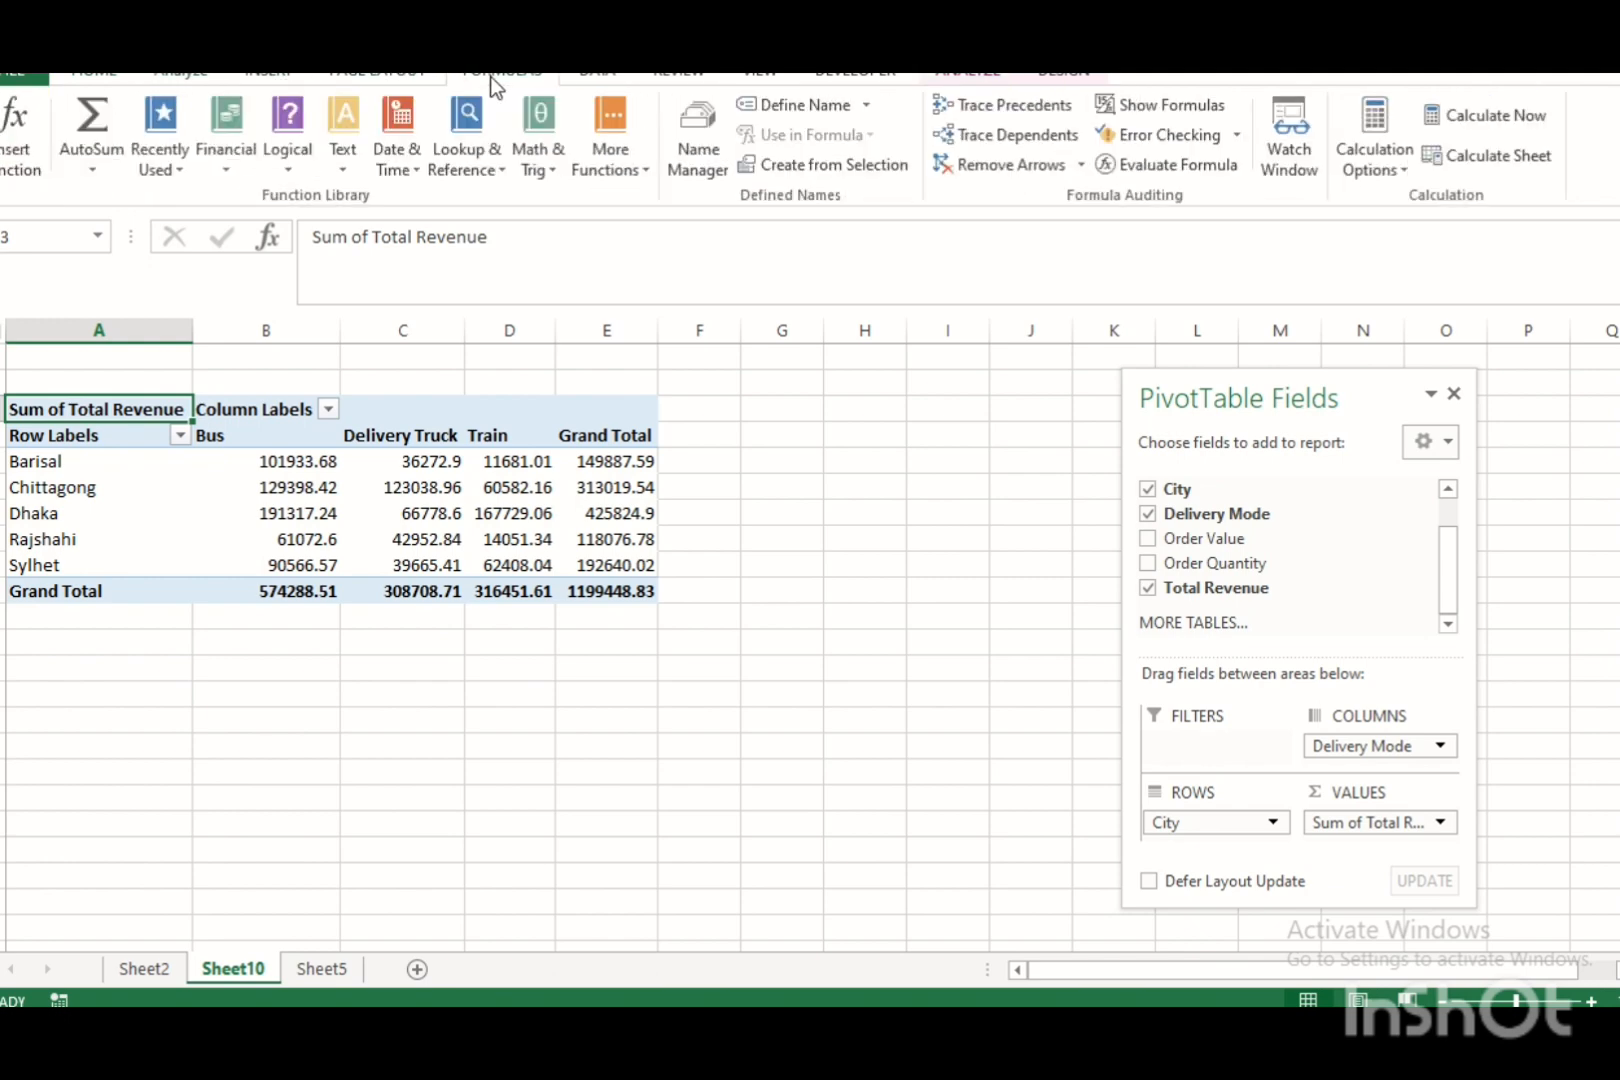
{"action": "left_click", "coordinate": [588, 80]}
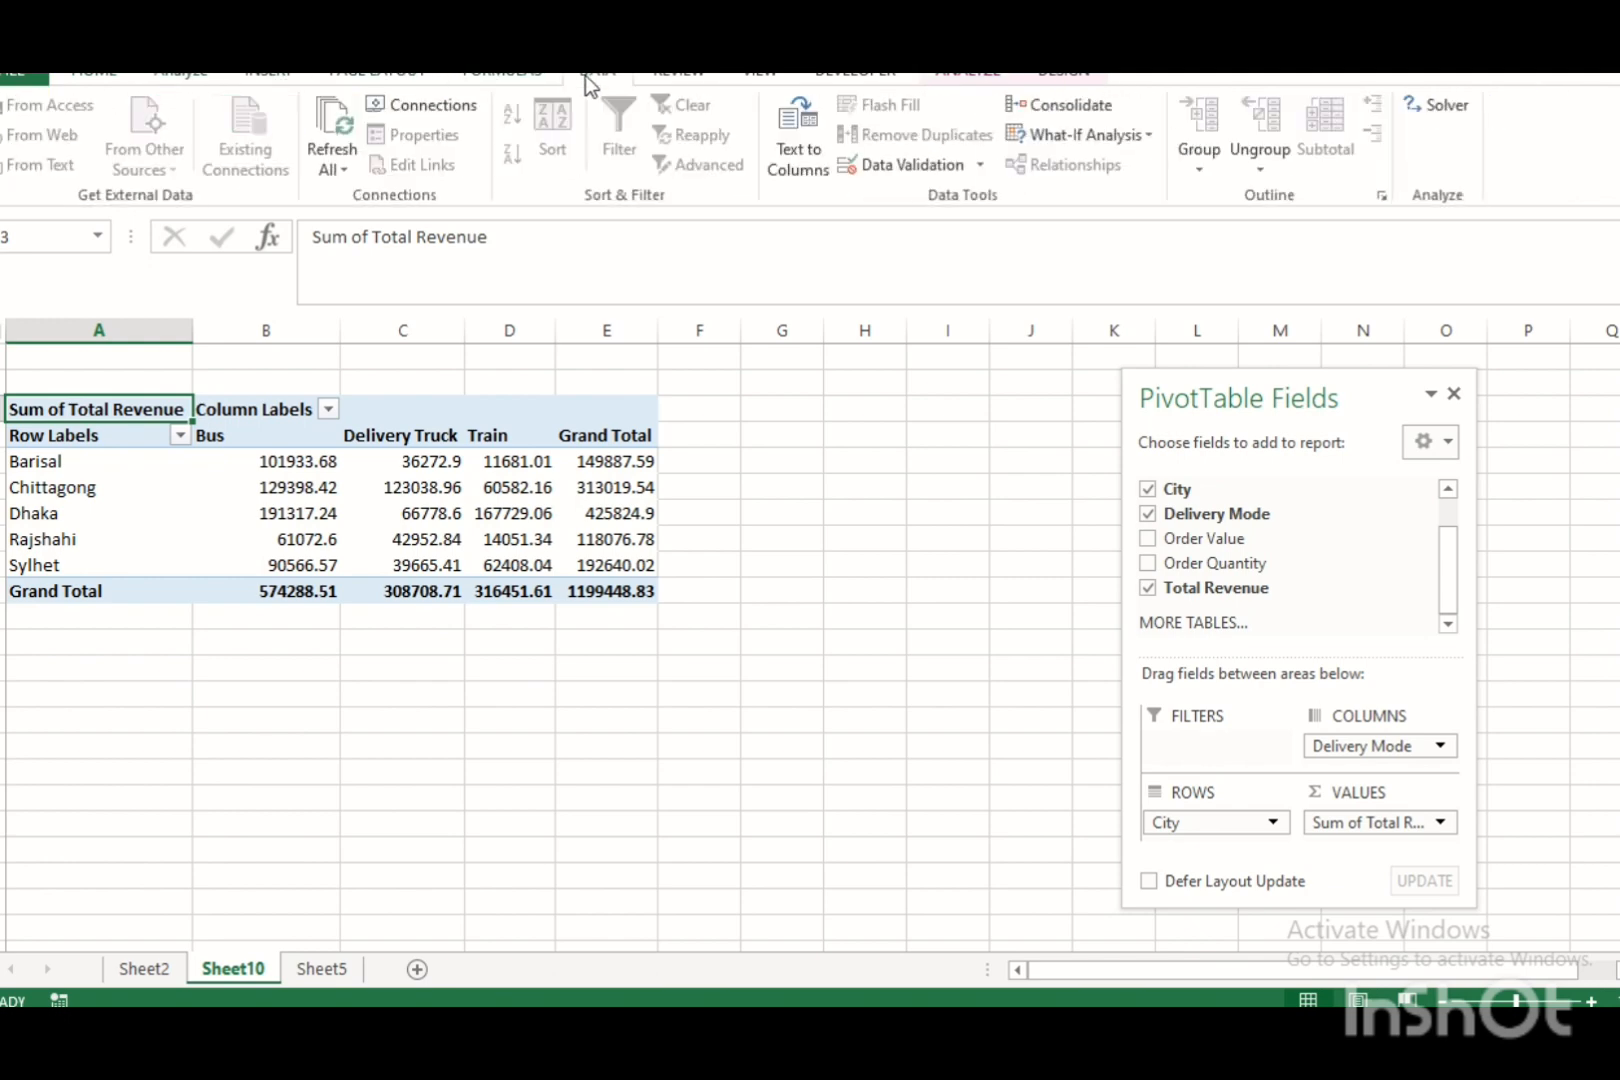
{"action": "left_click", "coordinate": [668, 78]}
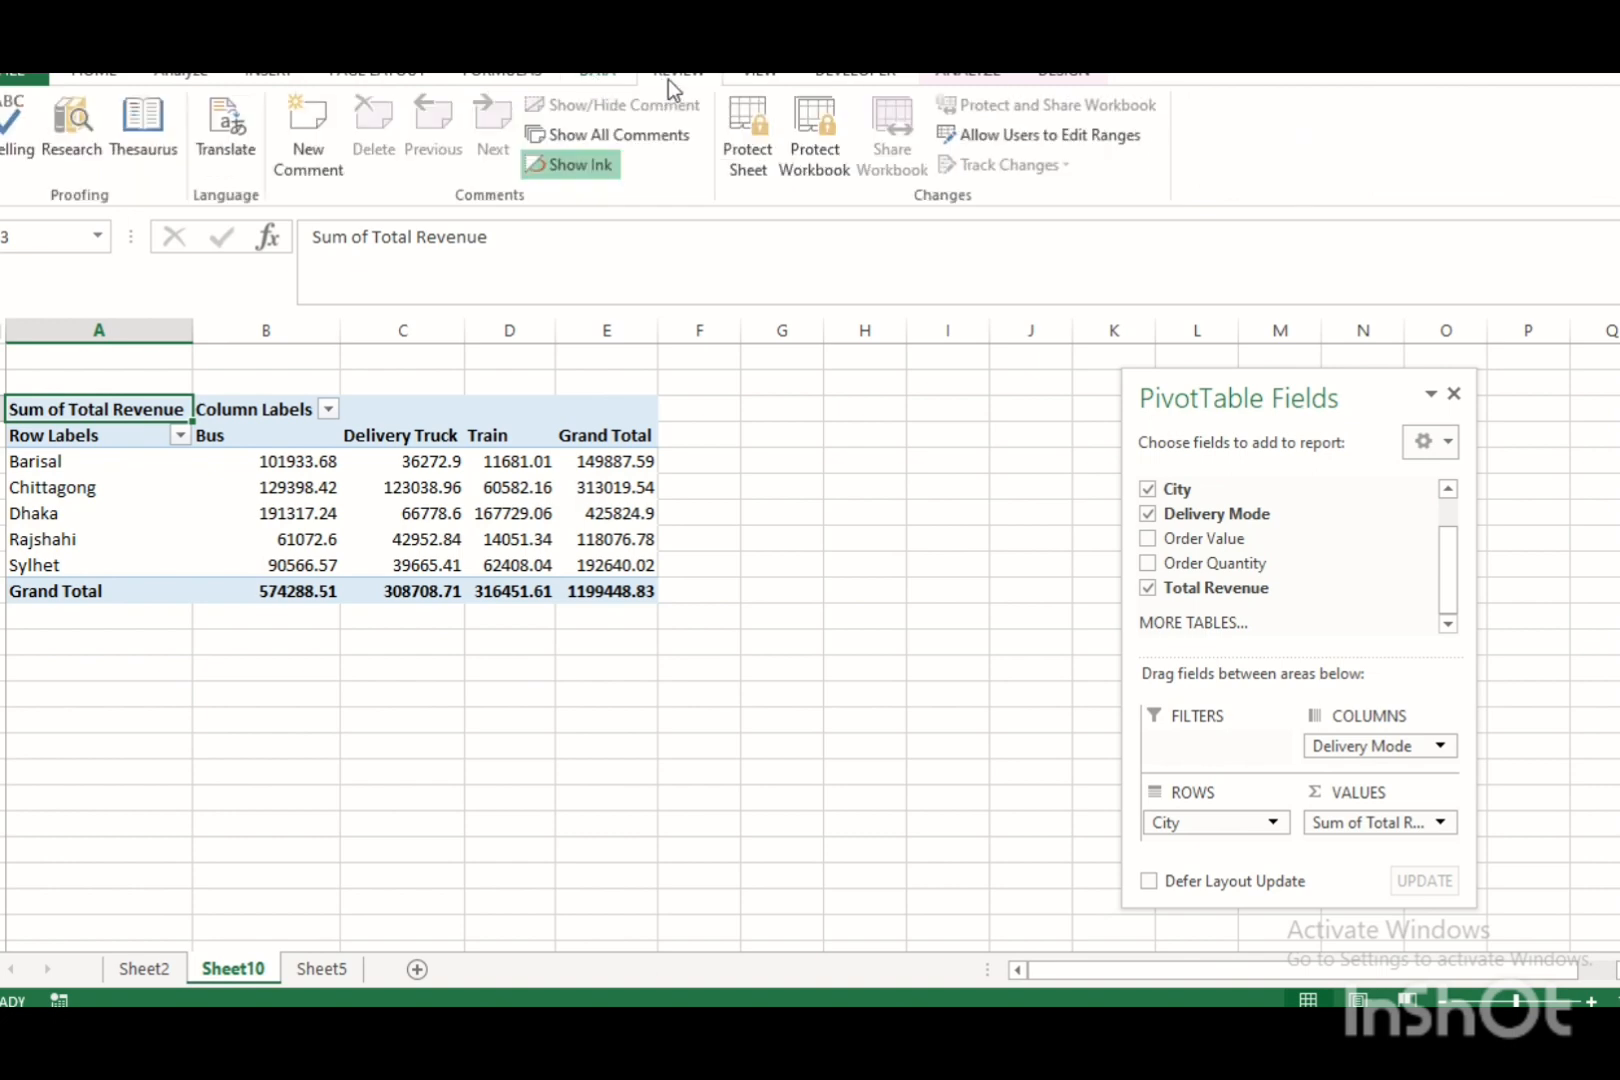
{"action": "left_click", "coordinate": [270, 75]}
{"action": "left_click", "coordinate": [104, 76]}
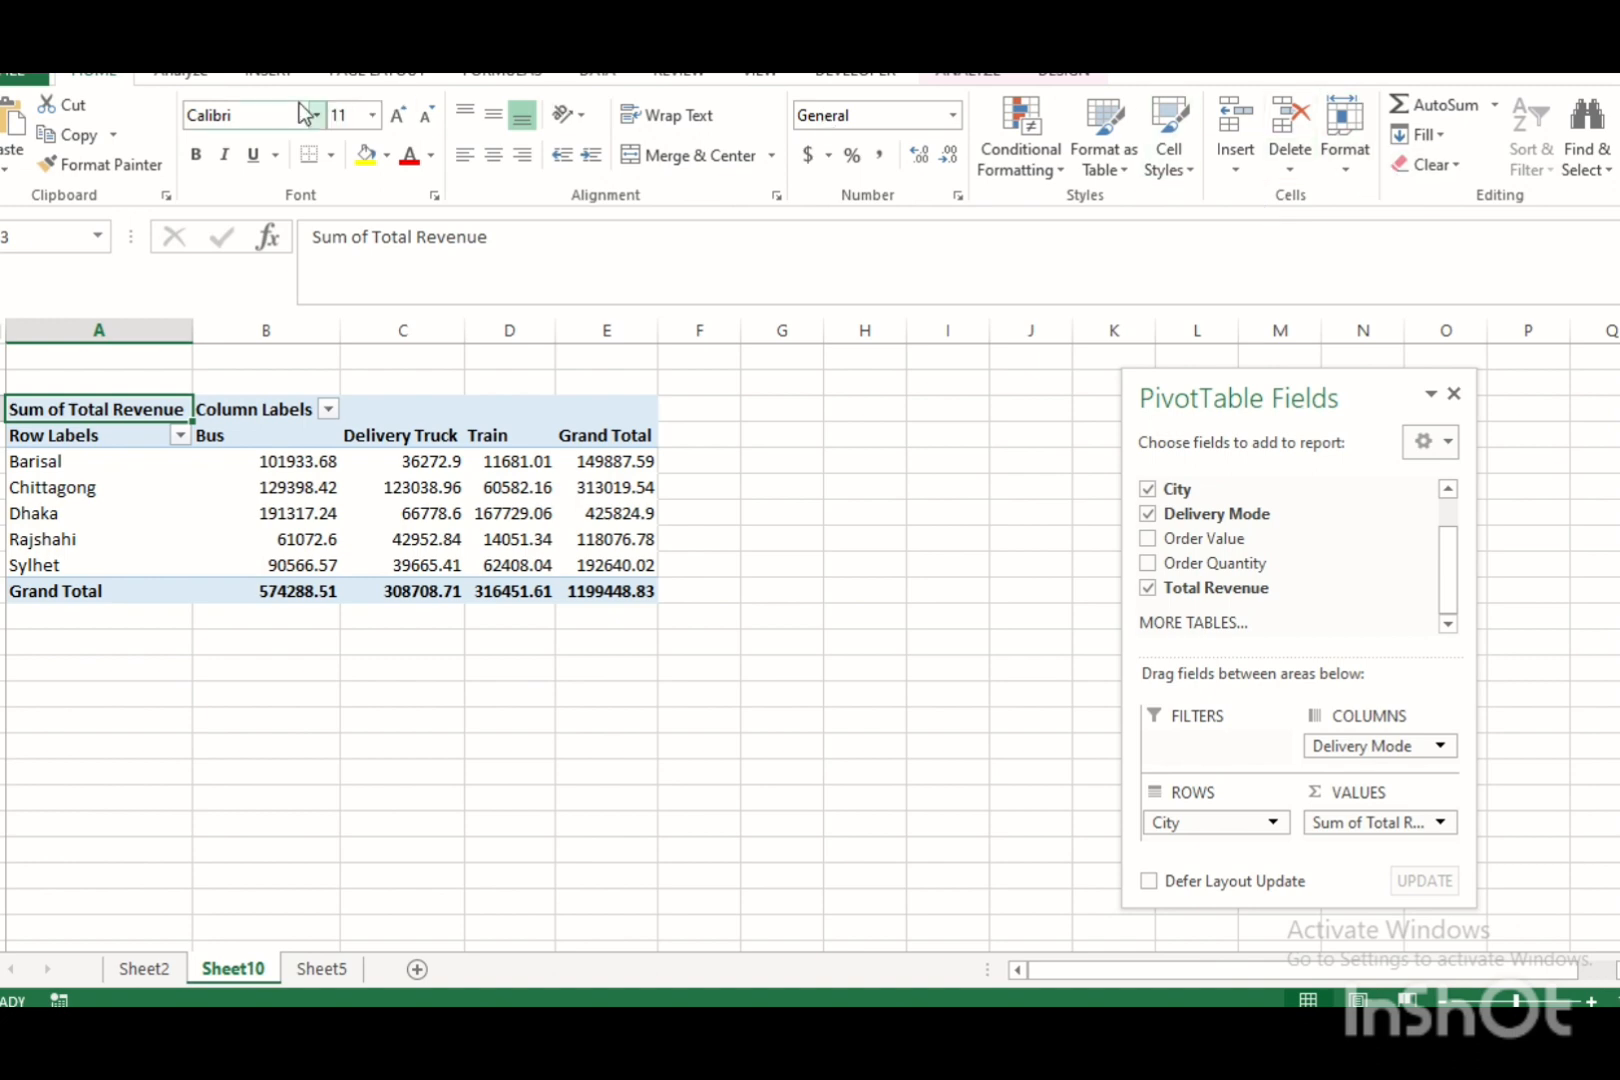
{"action": "left_click", "coordinate": [283, 74]}
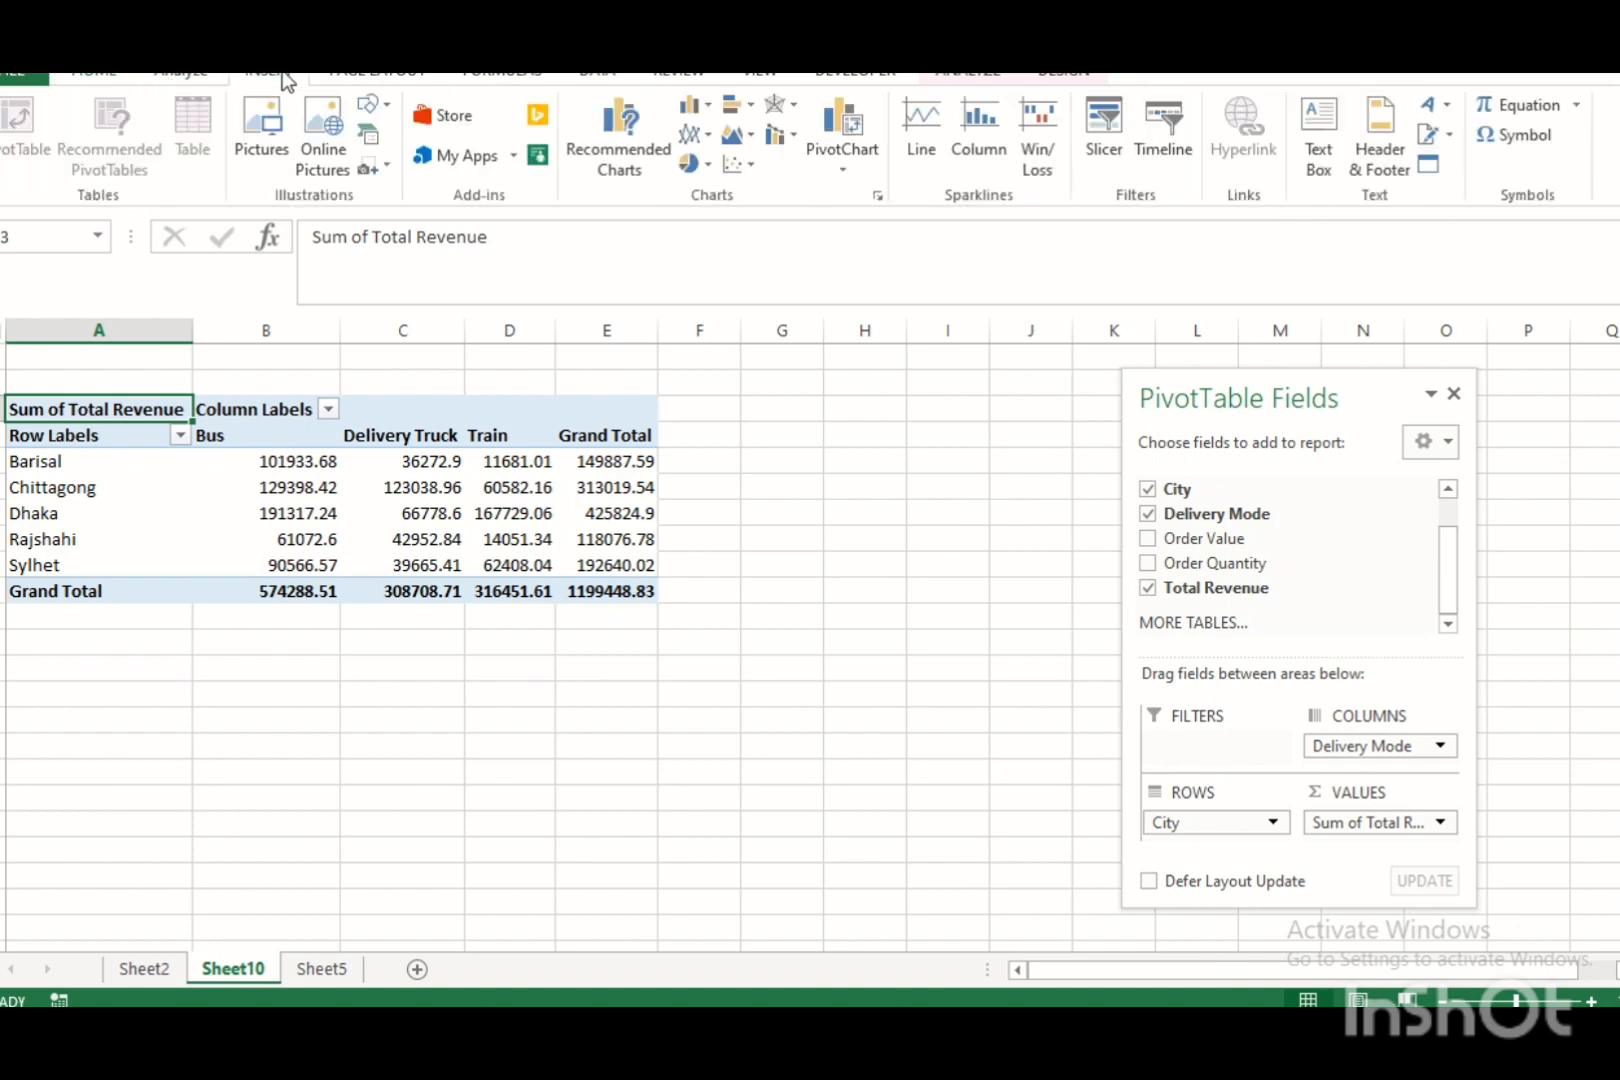
{"action": "left_click", "coordinate": [968, 75]}
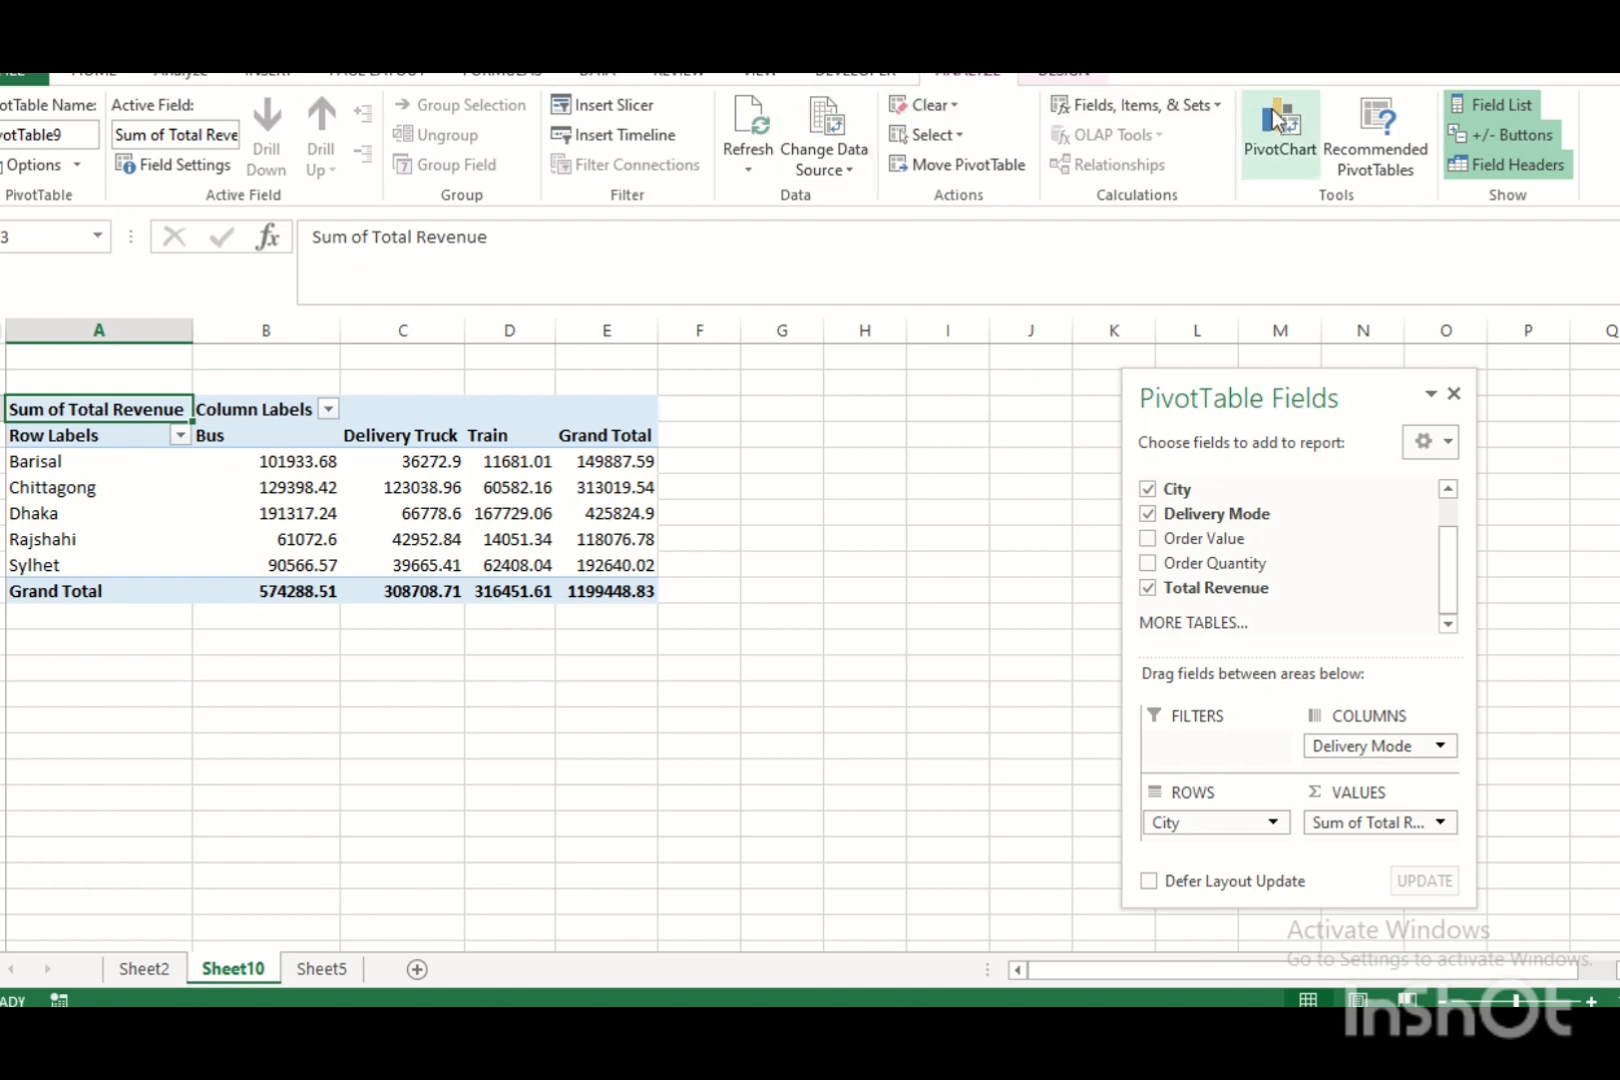
Try several PivotTable styles on the revenue table and apply the light grey one.
{"action": "left_click", "coordinate": [1060, 72]}
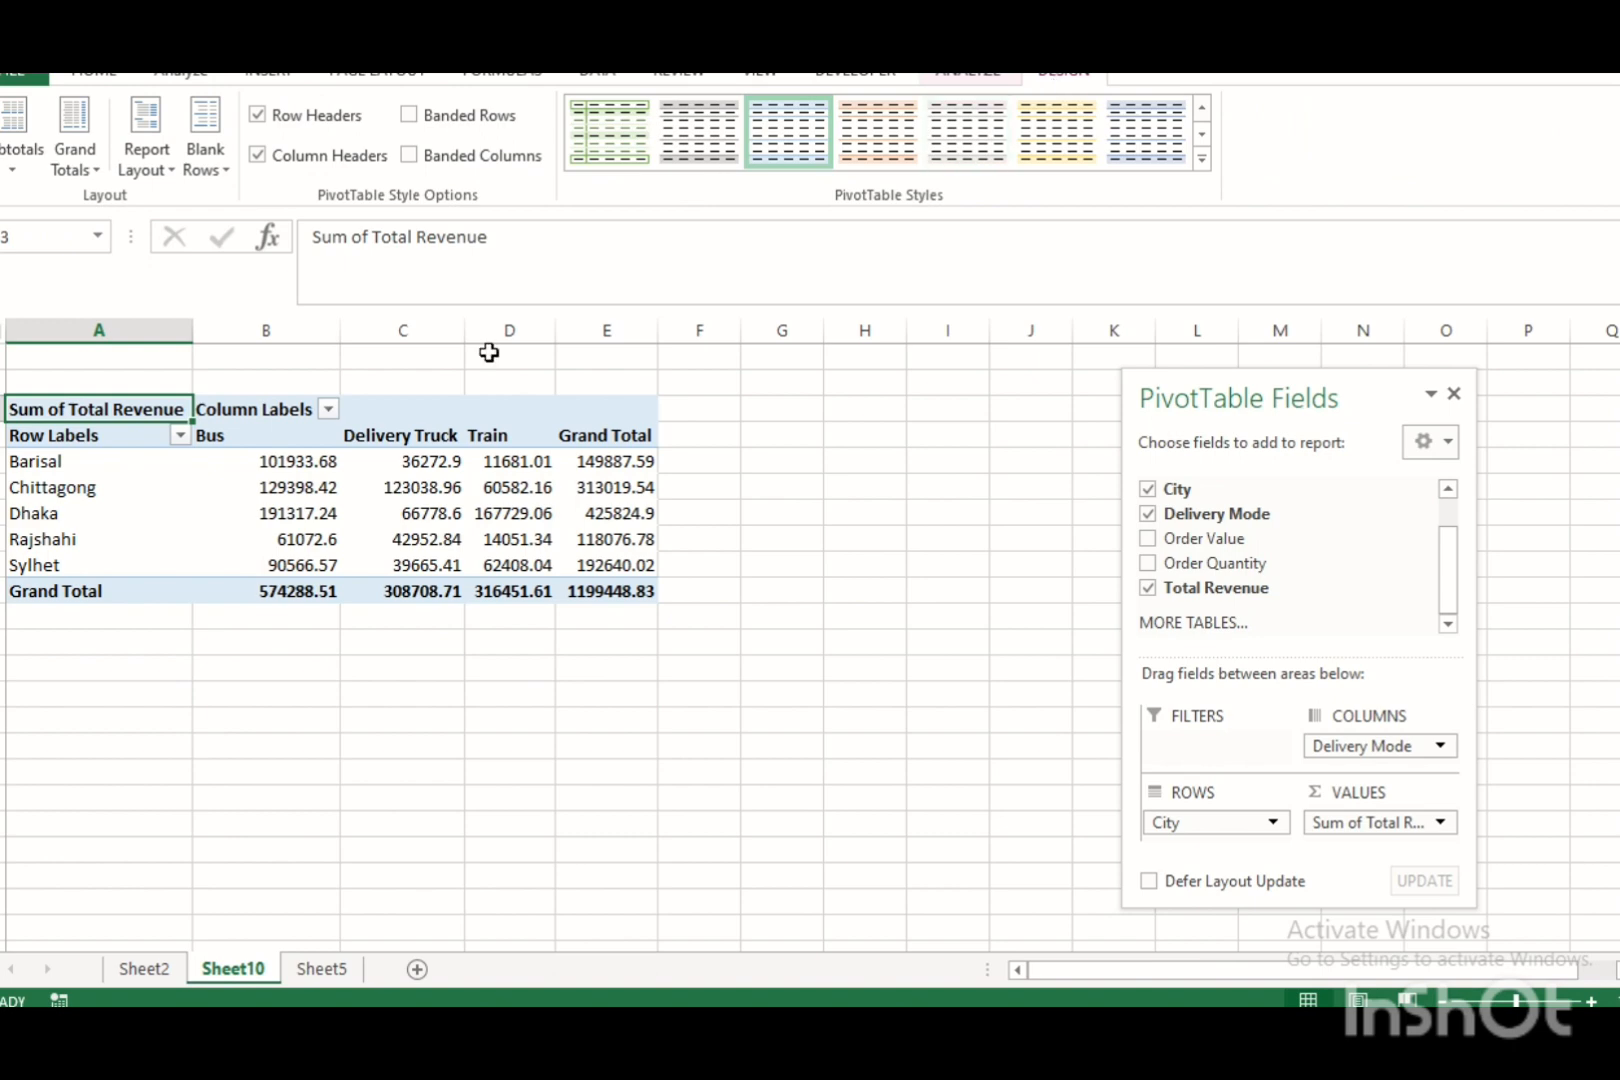
{"action": "left_click", "coordinate": [690, 128]}
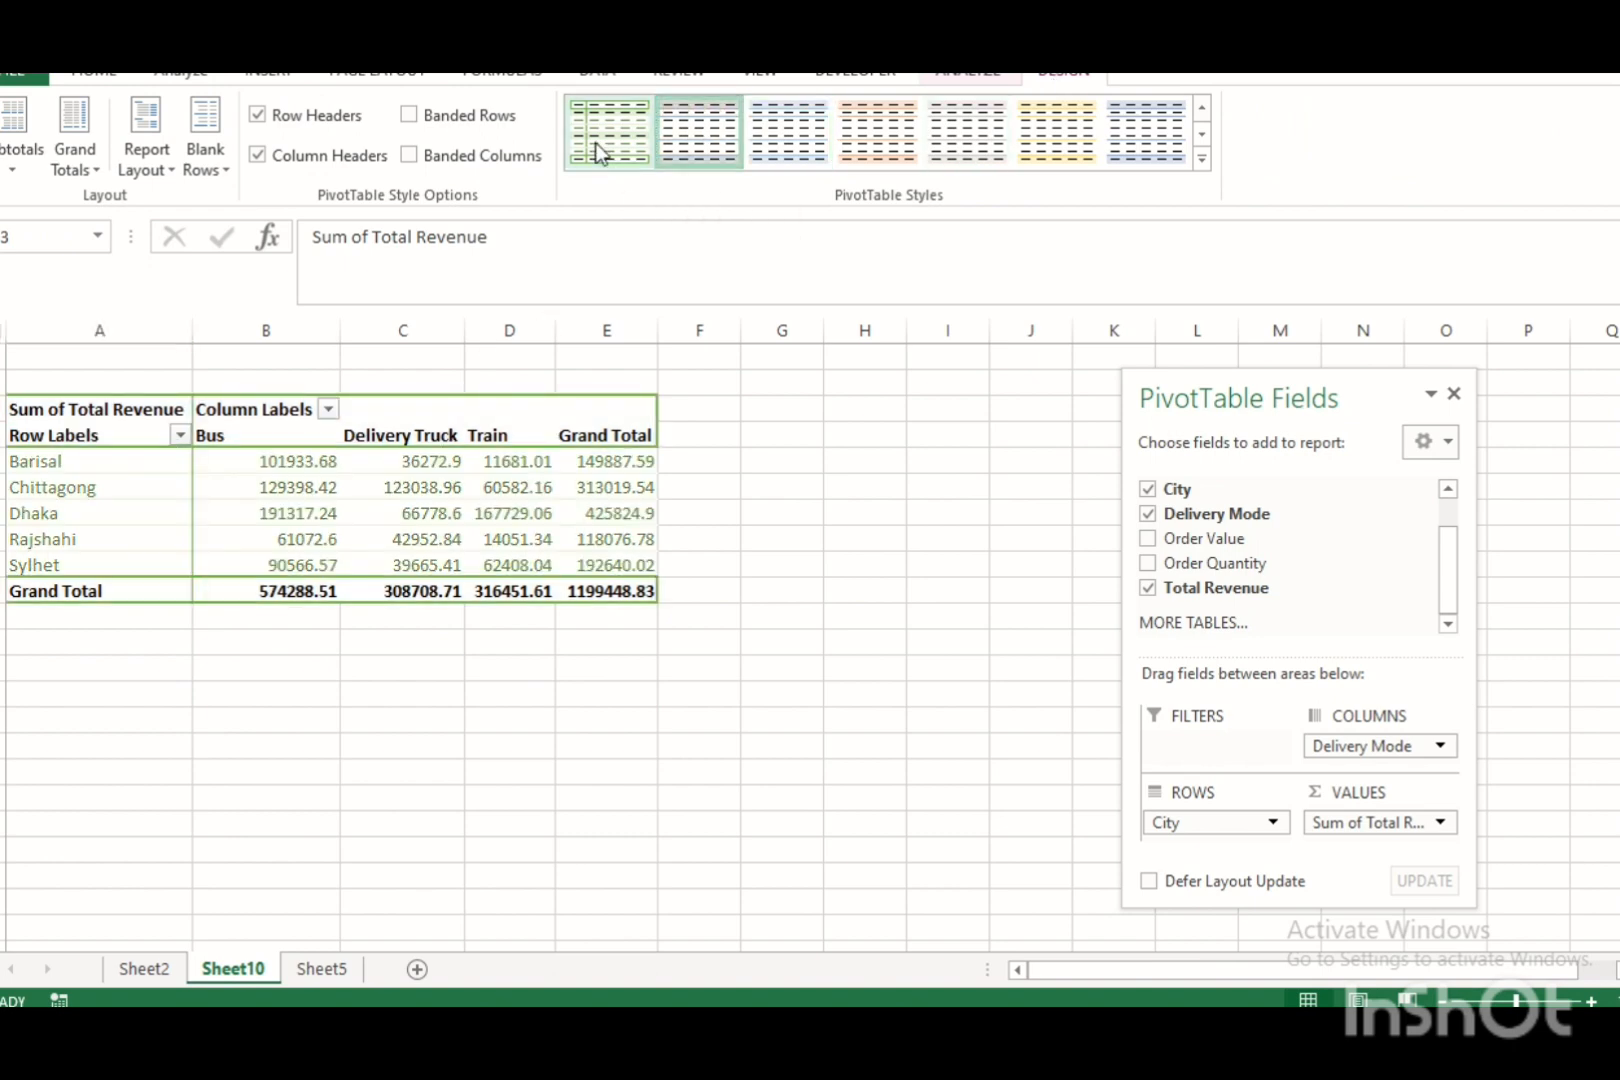
{"action": "left_click", "coordinate": [905, 132]}
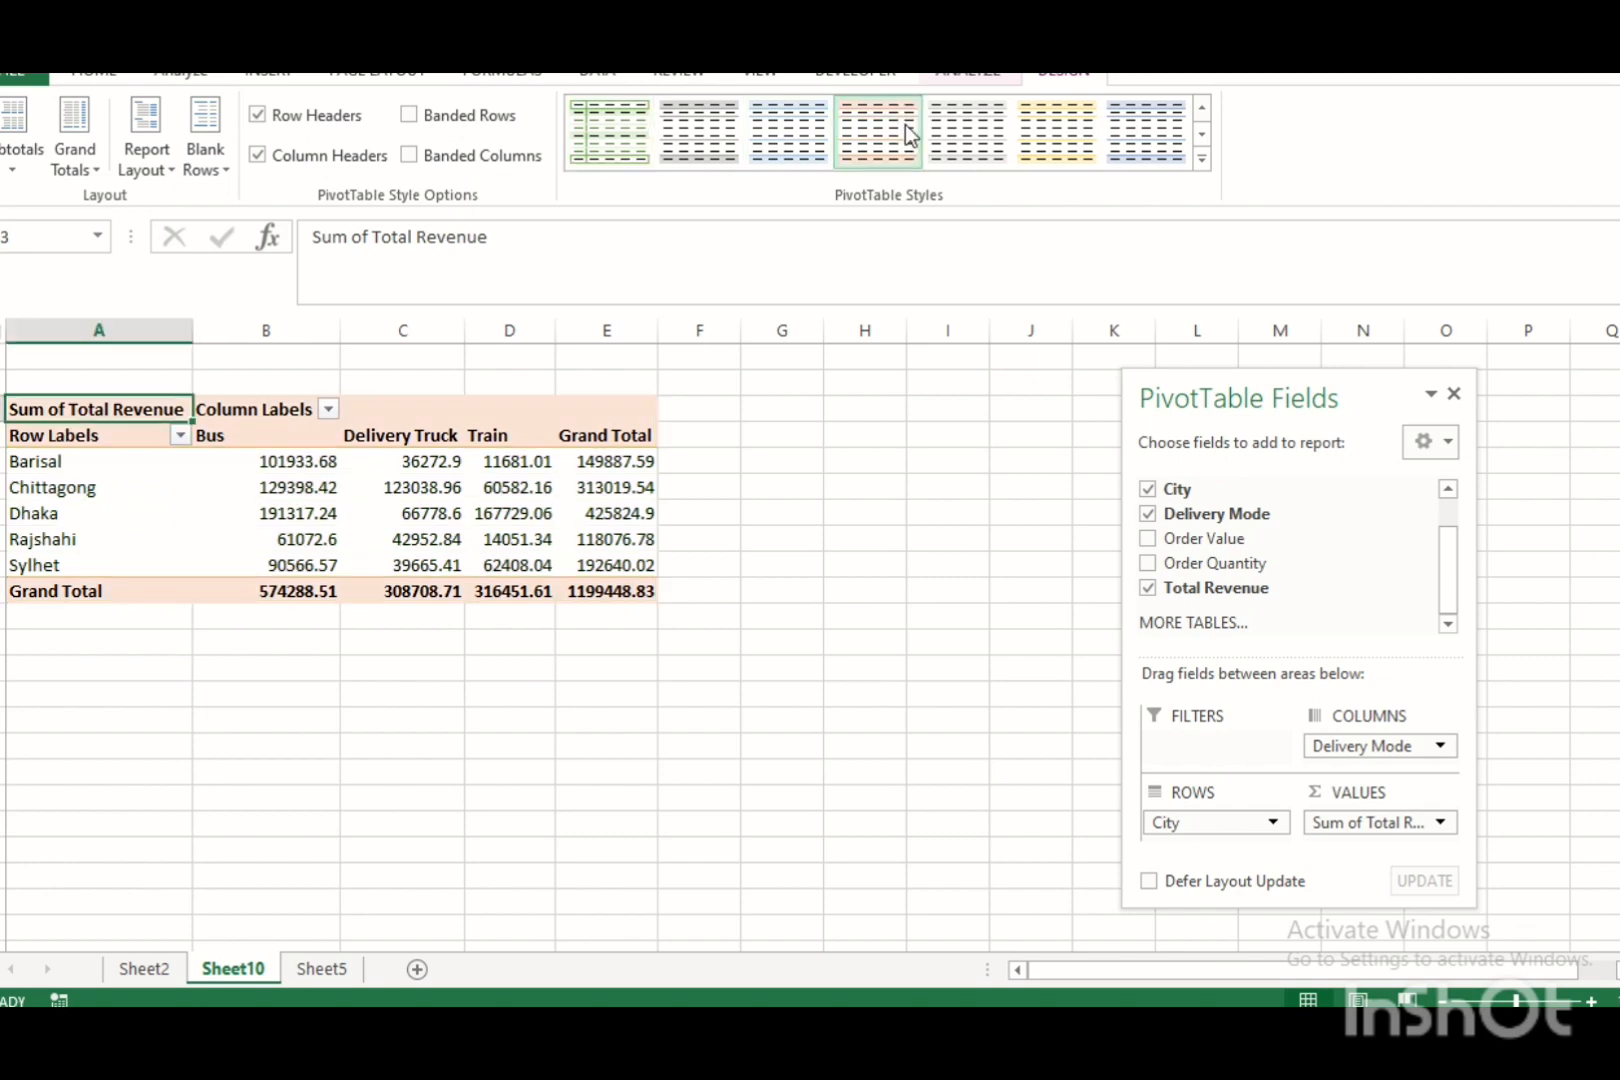
{"action": "left_click", "coordinate": [956, 128]}
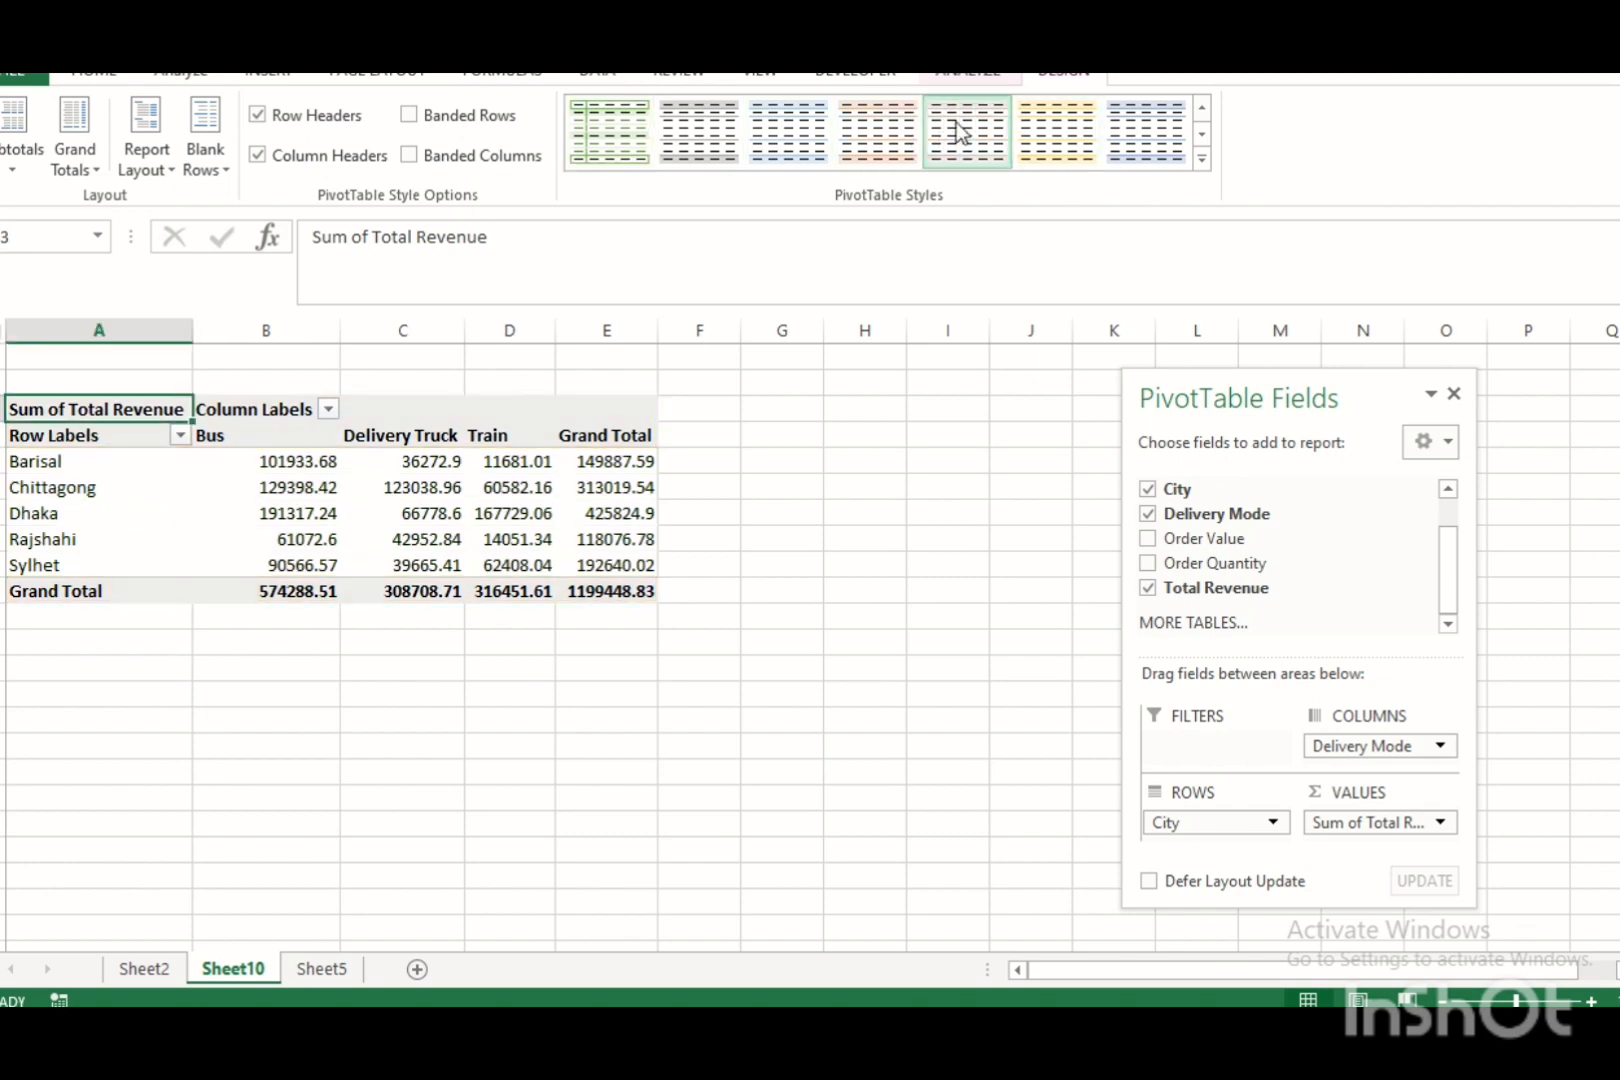
{"action": "left_click", "coordinate": [987, 73]}
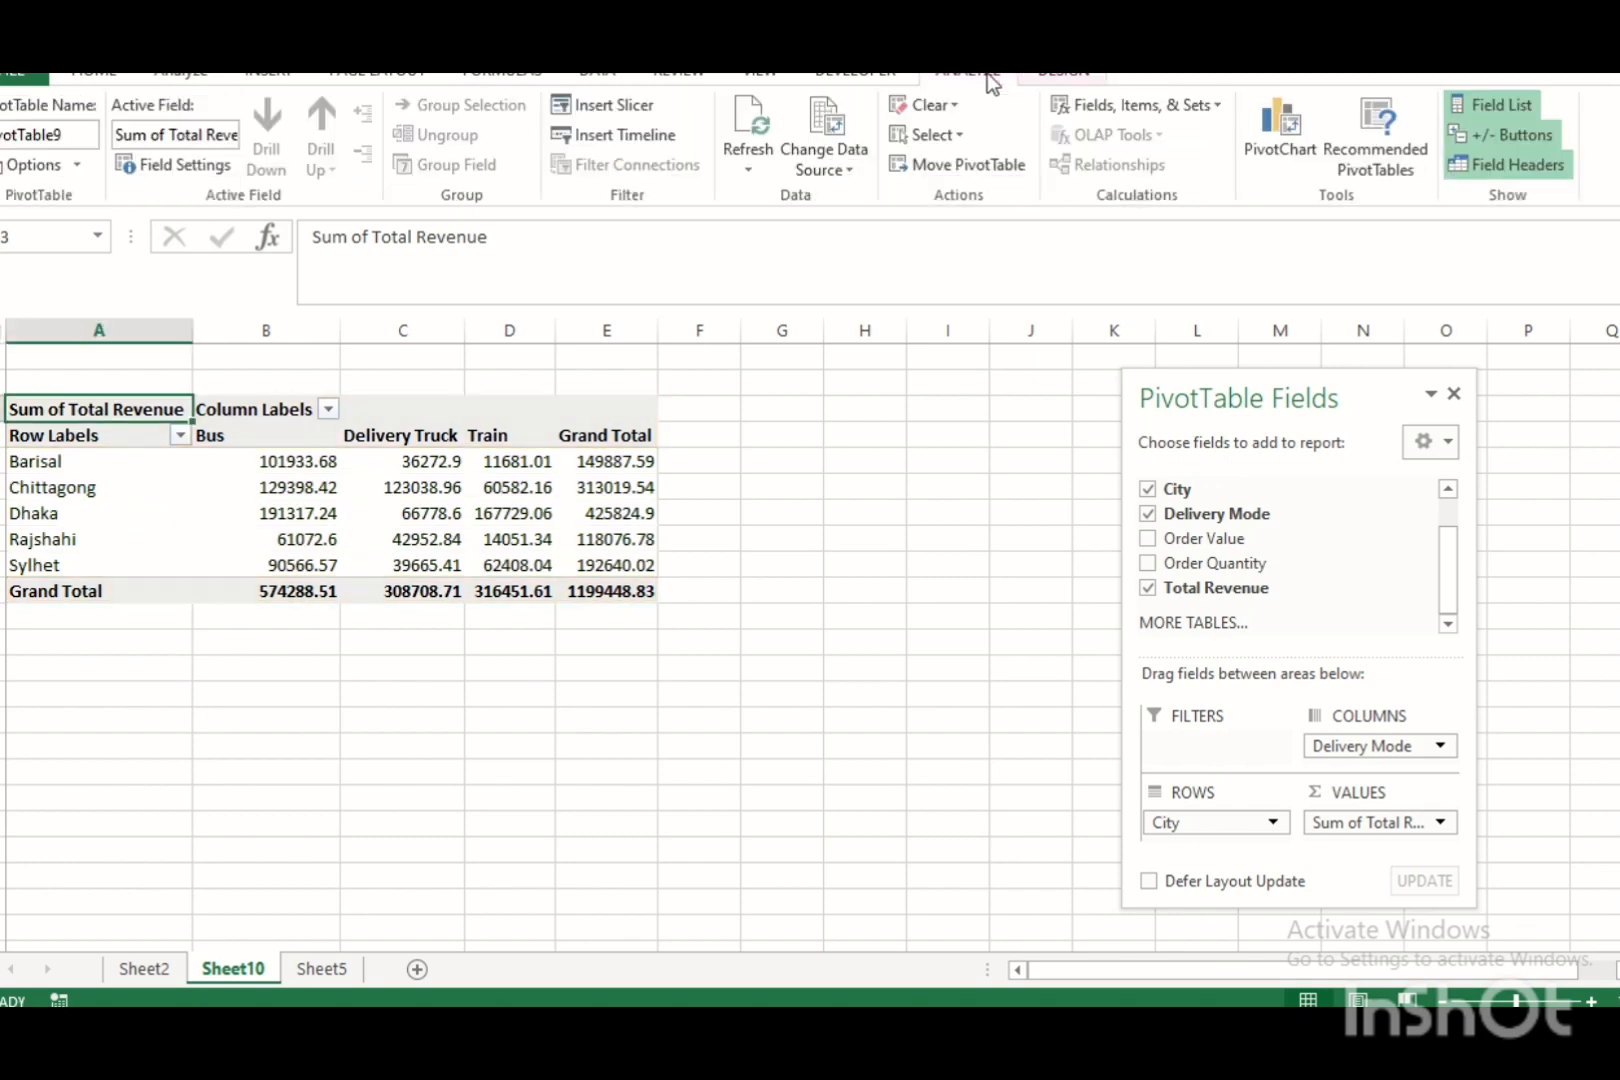
Sort the pivot table's City rows from A to Z and filter out Chittagong and Dhaka.
{"action": "left_click", "coordinate": [180, 436]}
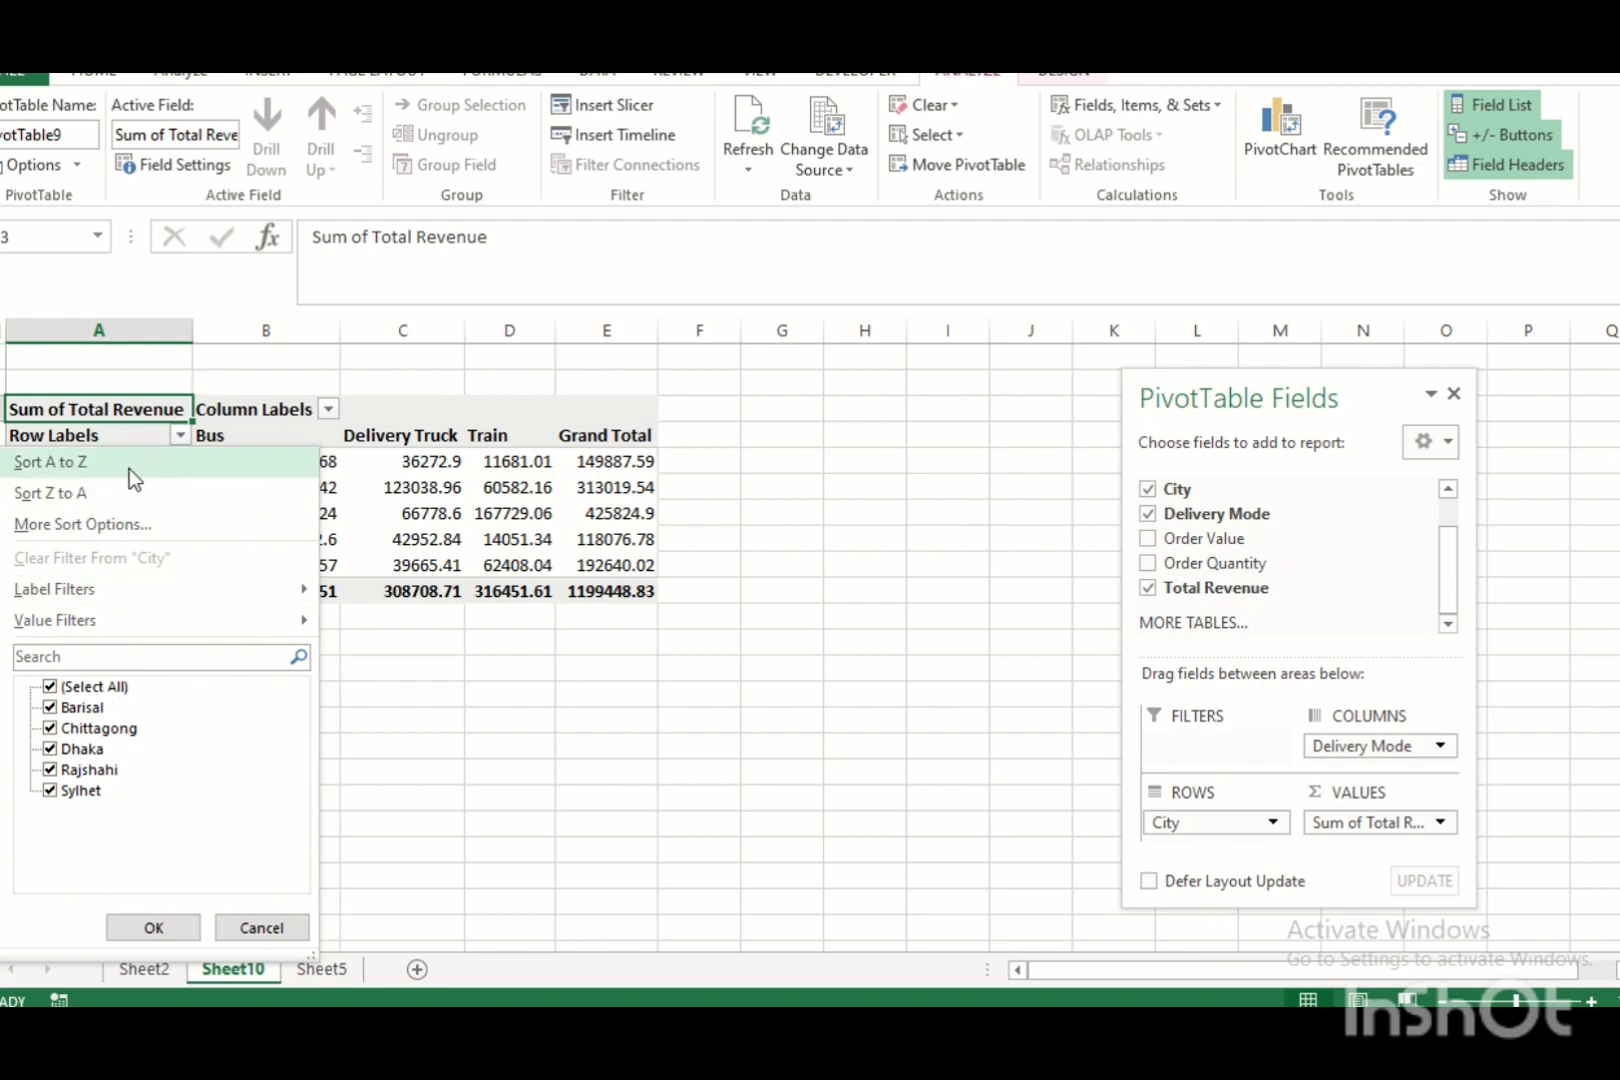
{"action": "left_click", "coordinate": [76, 464]}
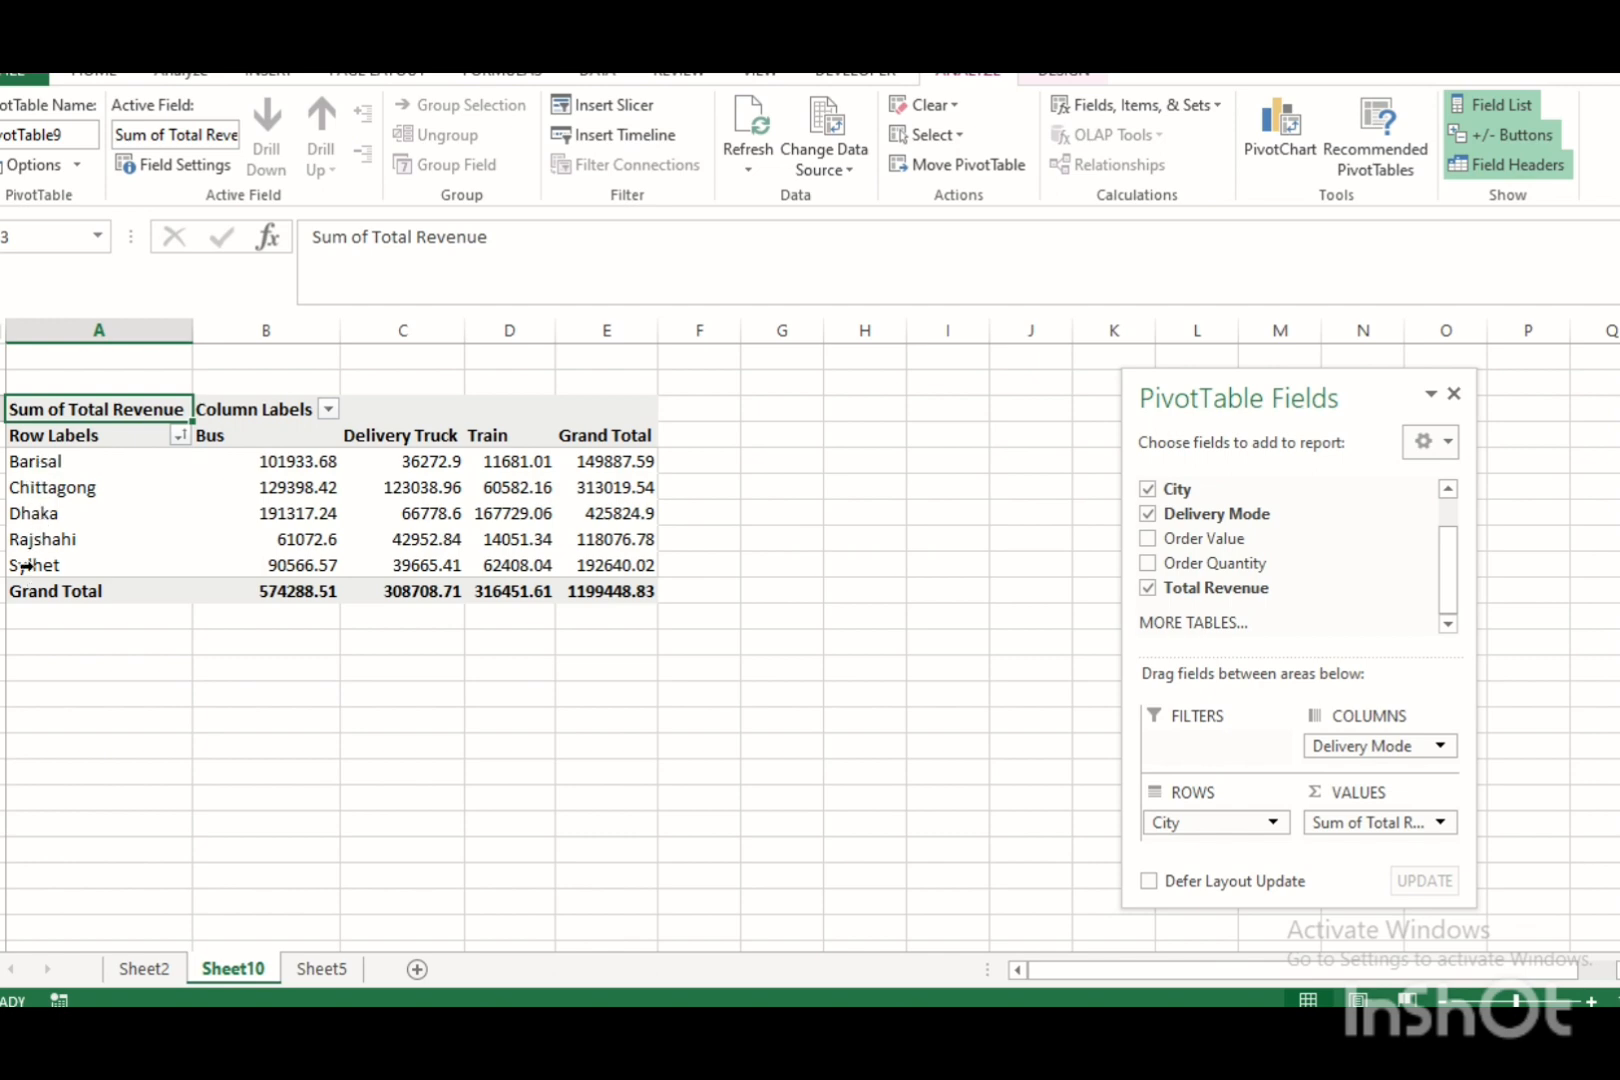
{"action": "left_click", "coordinate": [180, 435]}
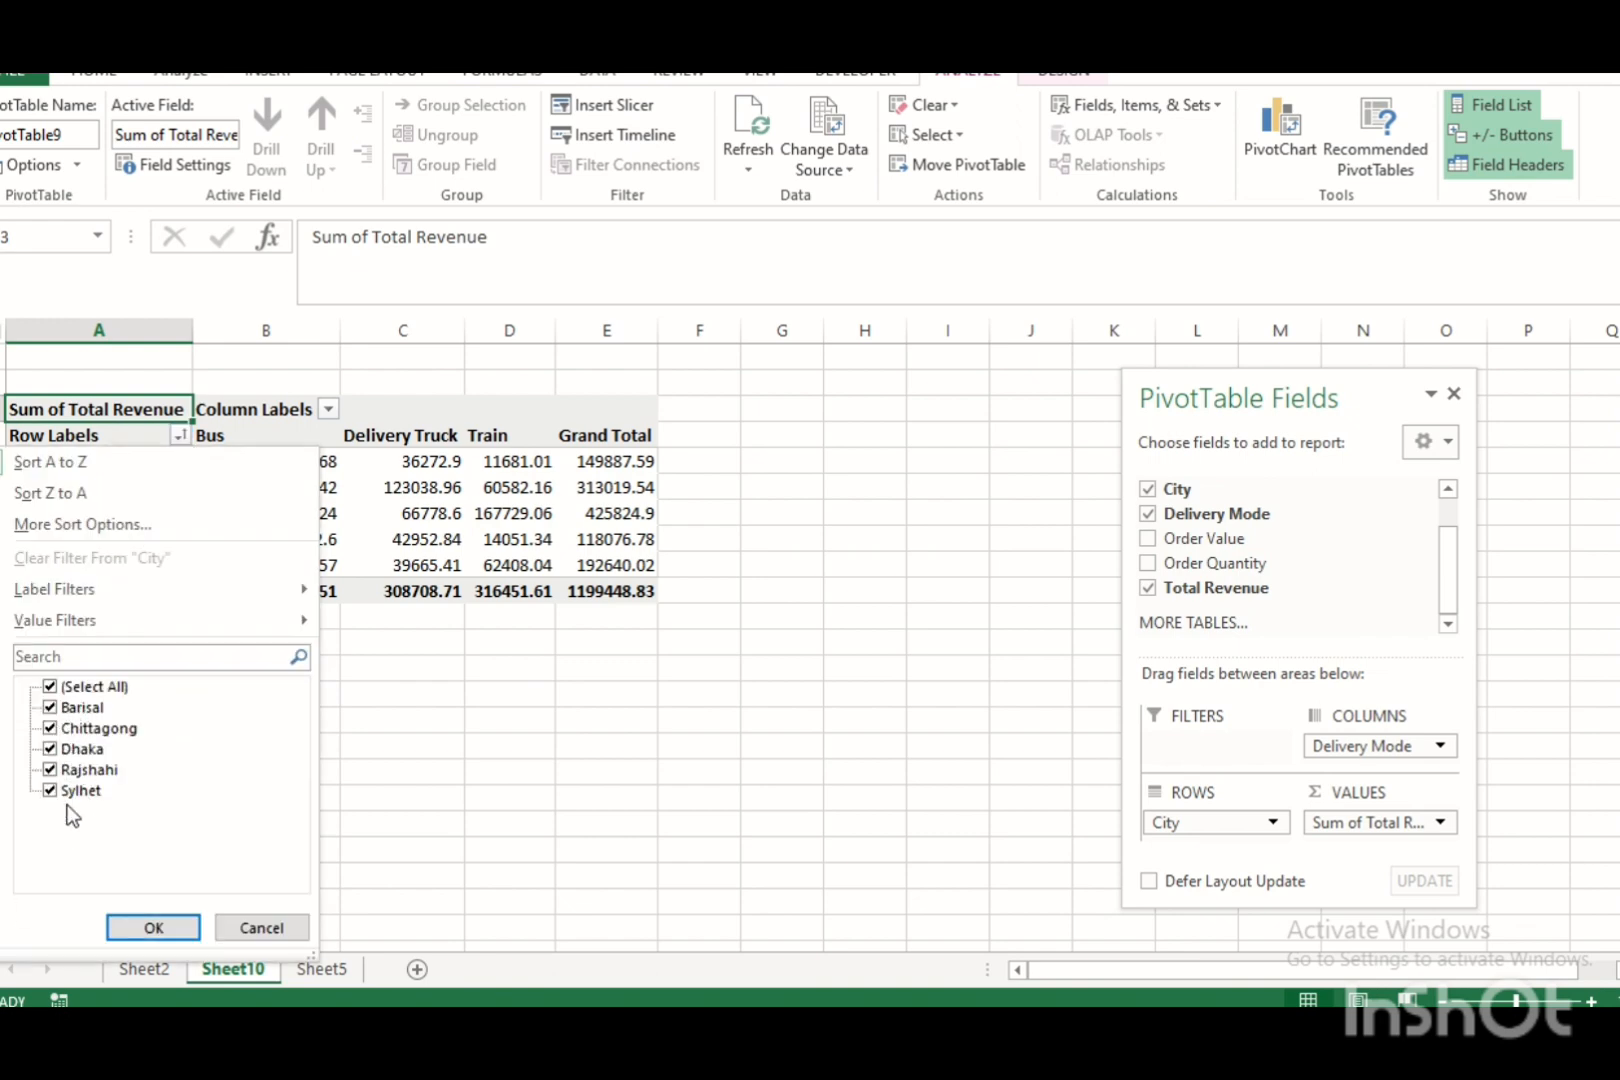
{"action": "left_click", "coordinate": [50, 729]}
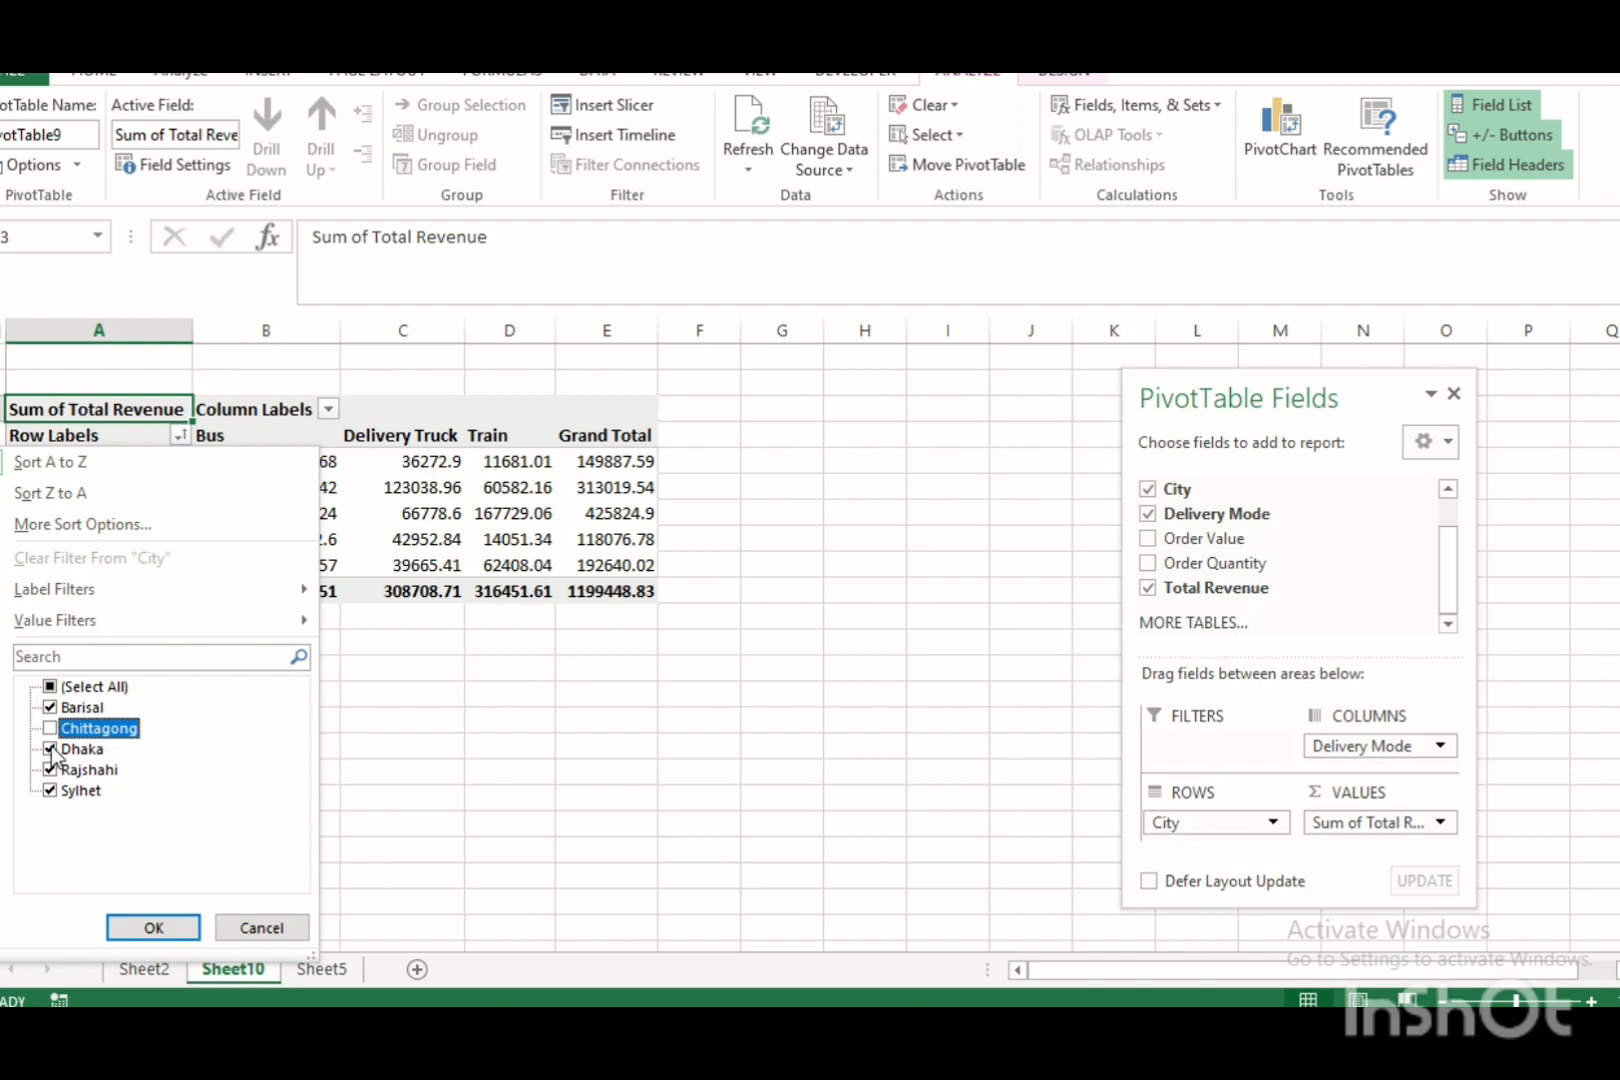
{"action": "left_click", "coordinate": [50, 749]}
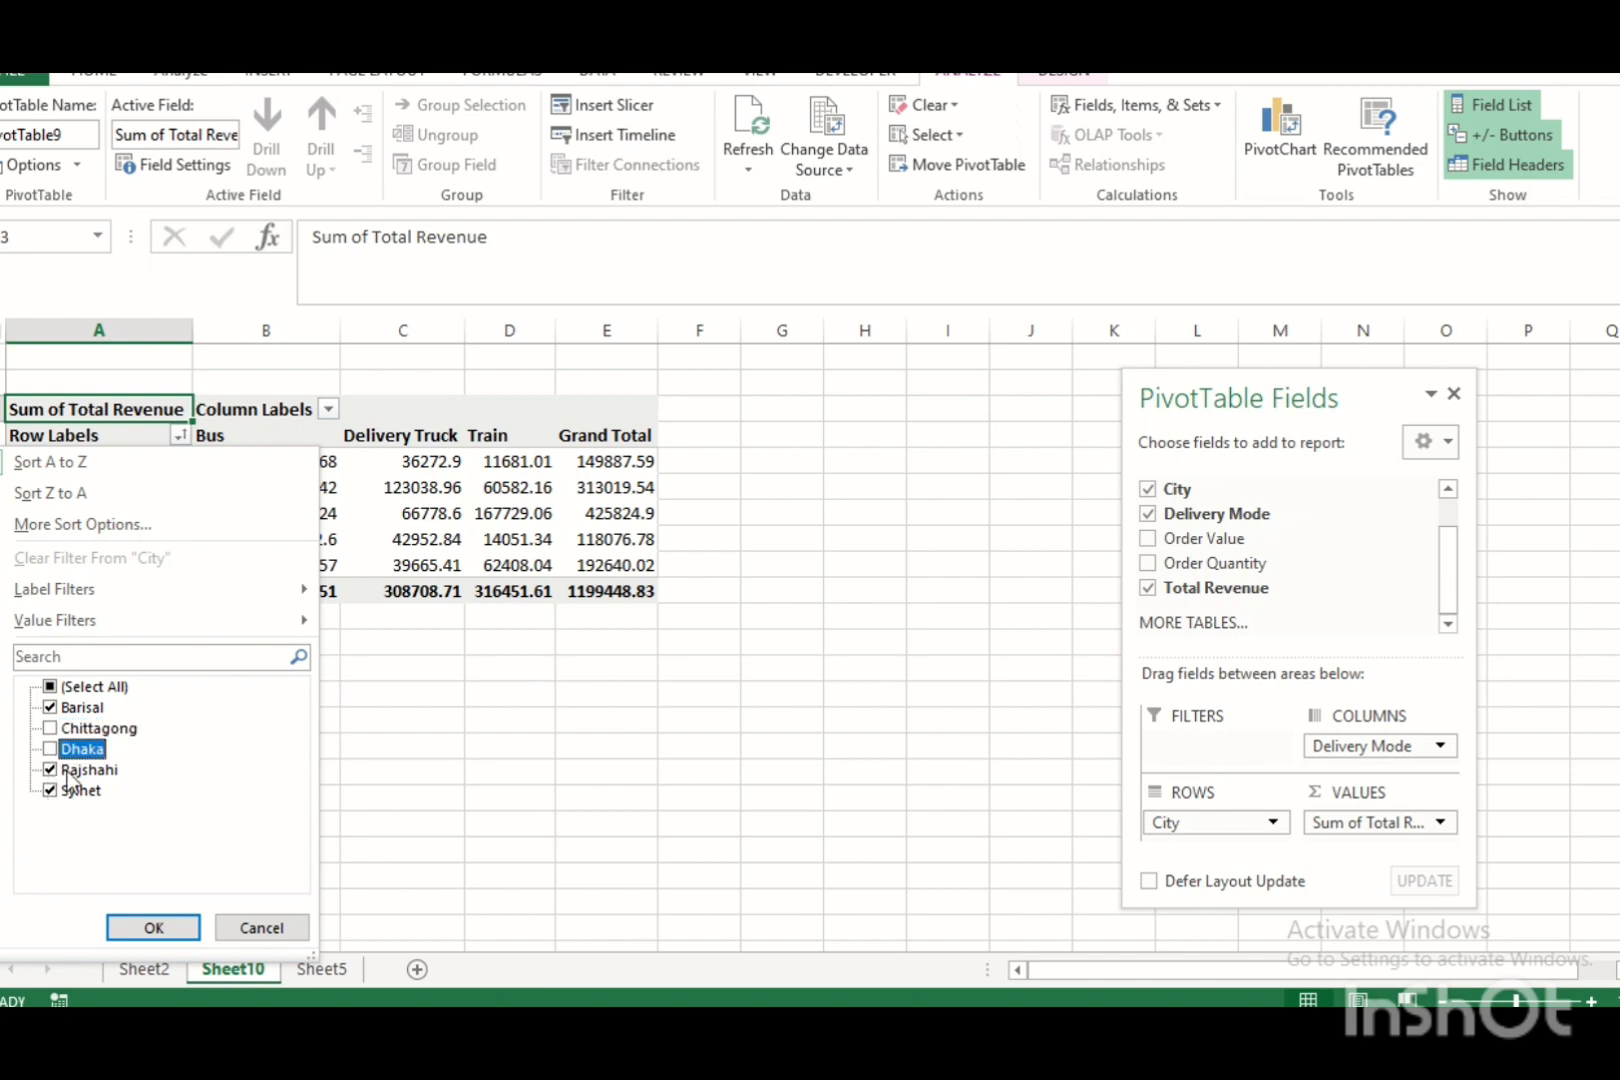
{"action": "left_click", "coordinate": [155, 928]}
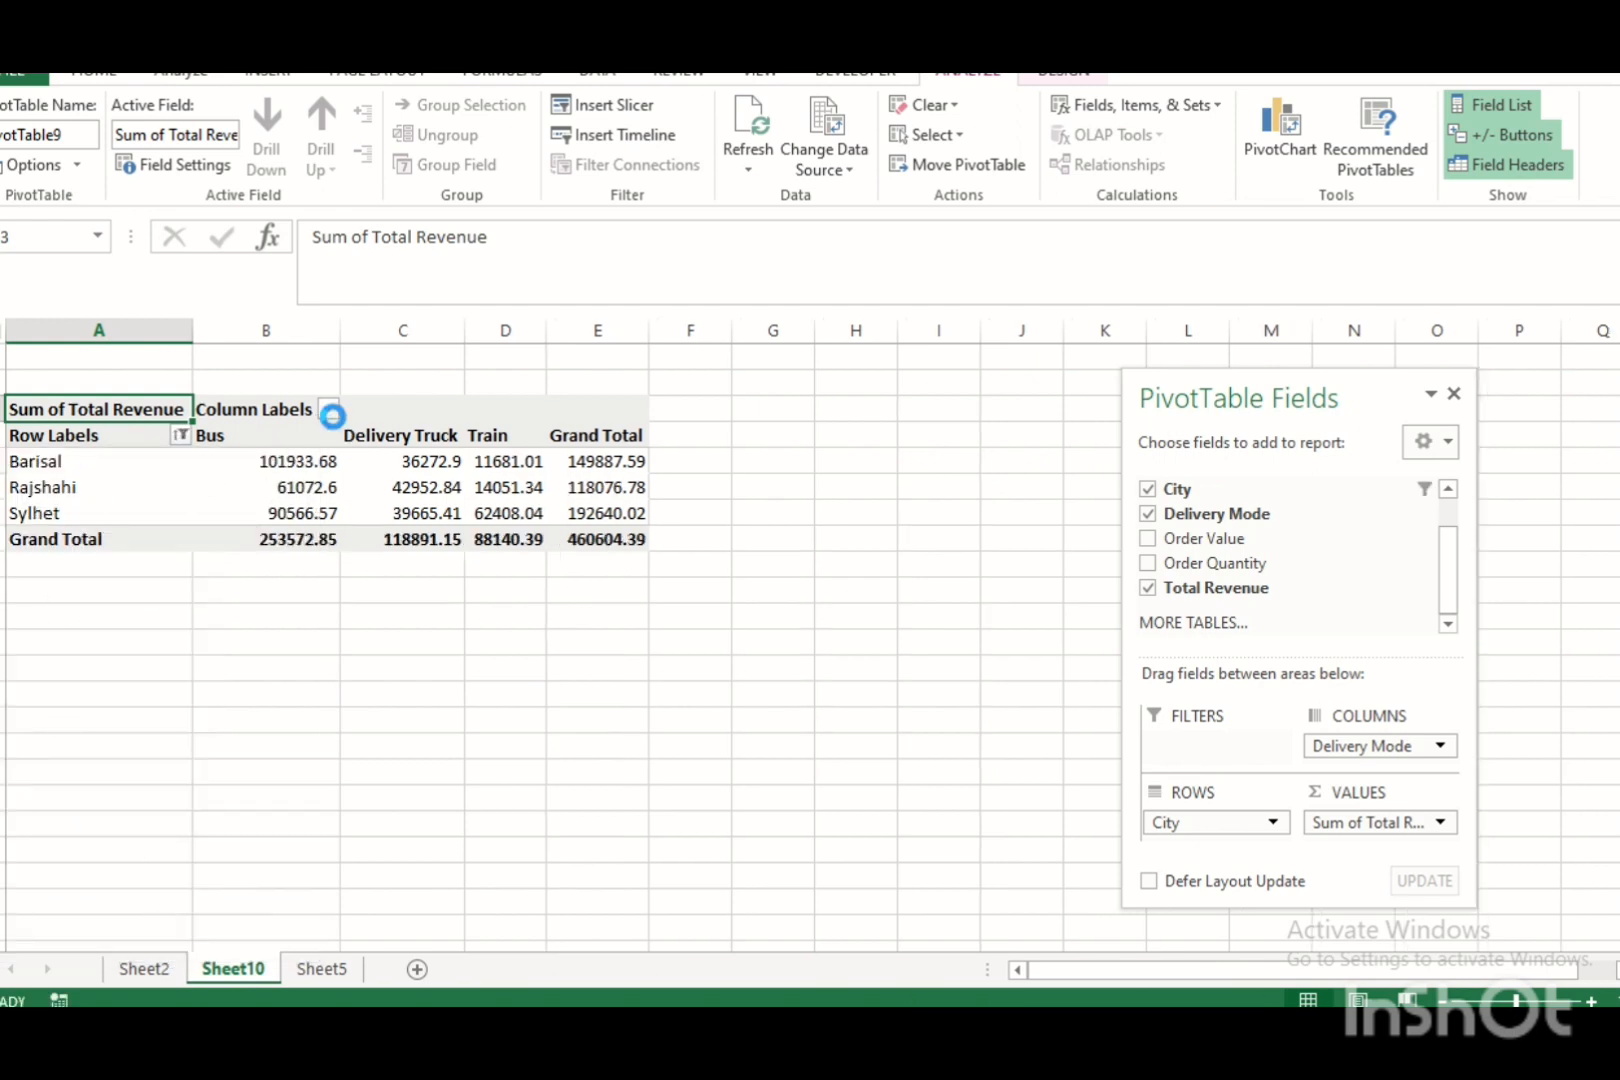
Filter the Delivery Mode columns to show only Bus, excluding Delivery Truck and Train.
{"action": "left_click", "coordinate": [329, 410]}
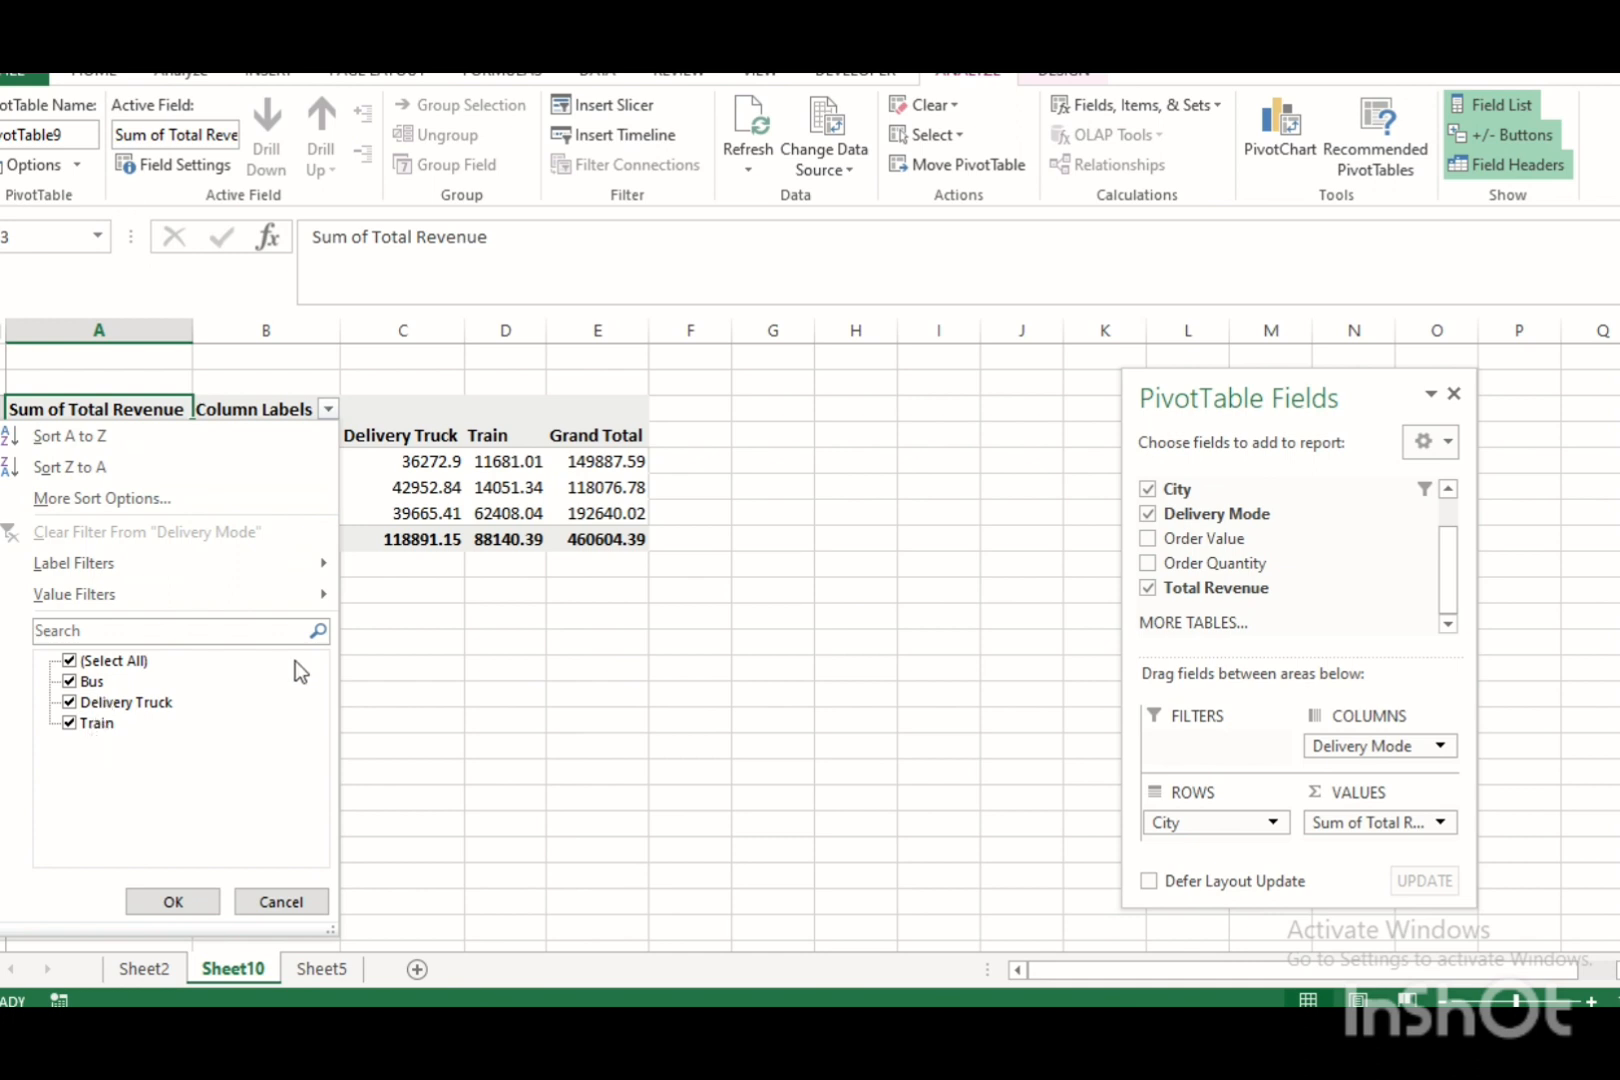
{"action": "left_click", "coordinate": [70, 702]}
{"action": "left_click", "coordinate": [69, 723]}
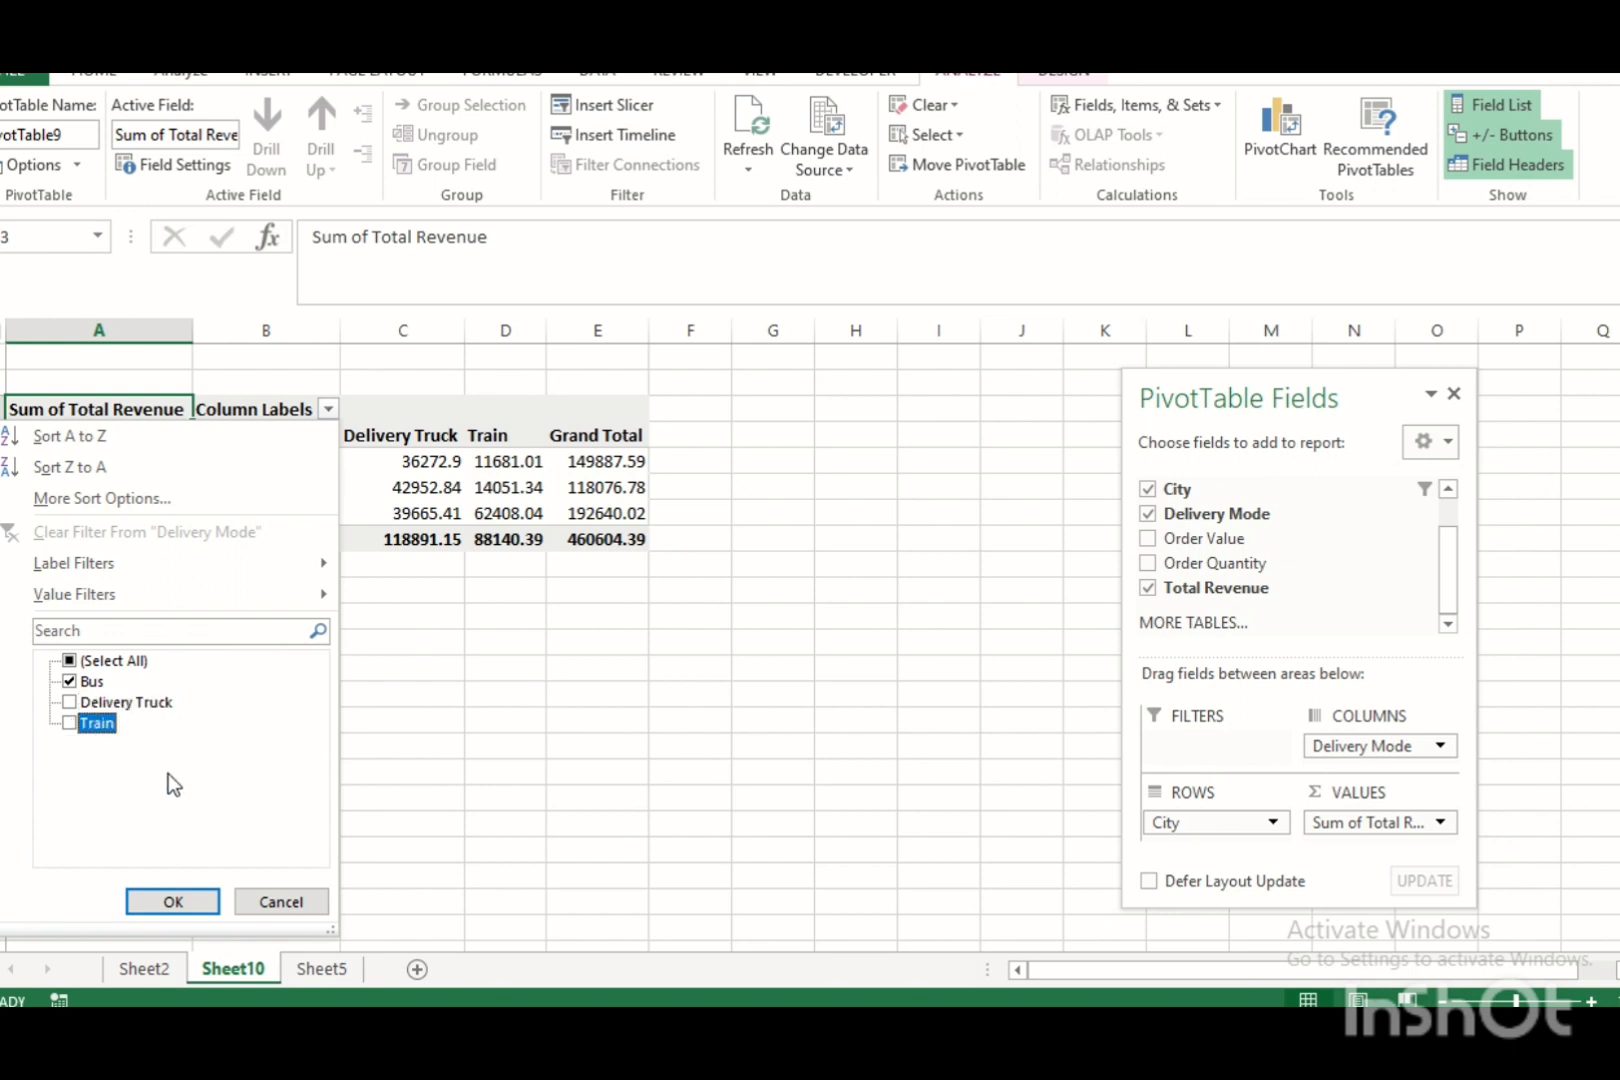
{"action": "left_click", "coordinate": [175, 905]}
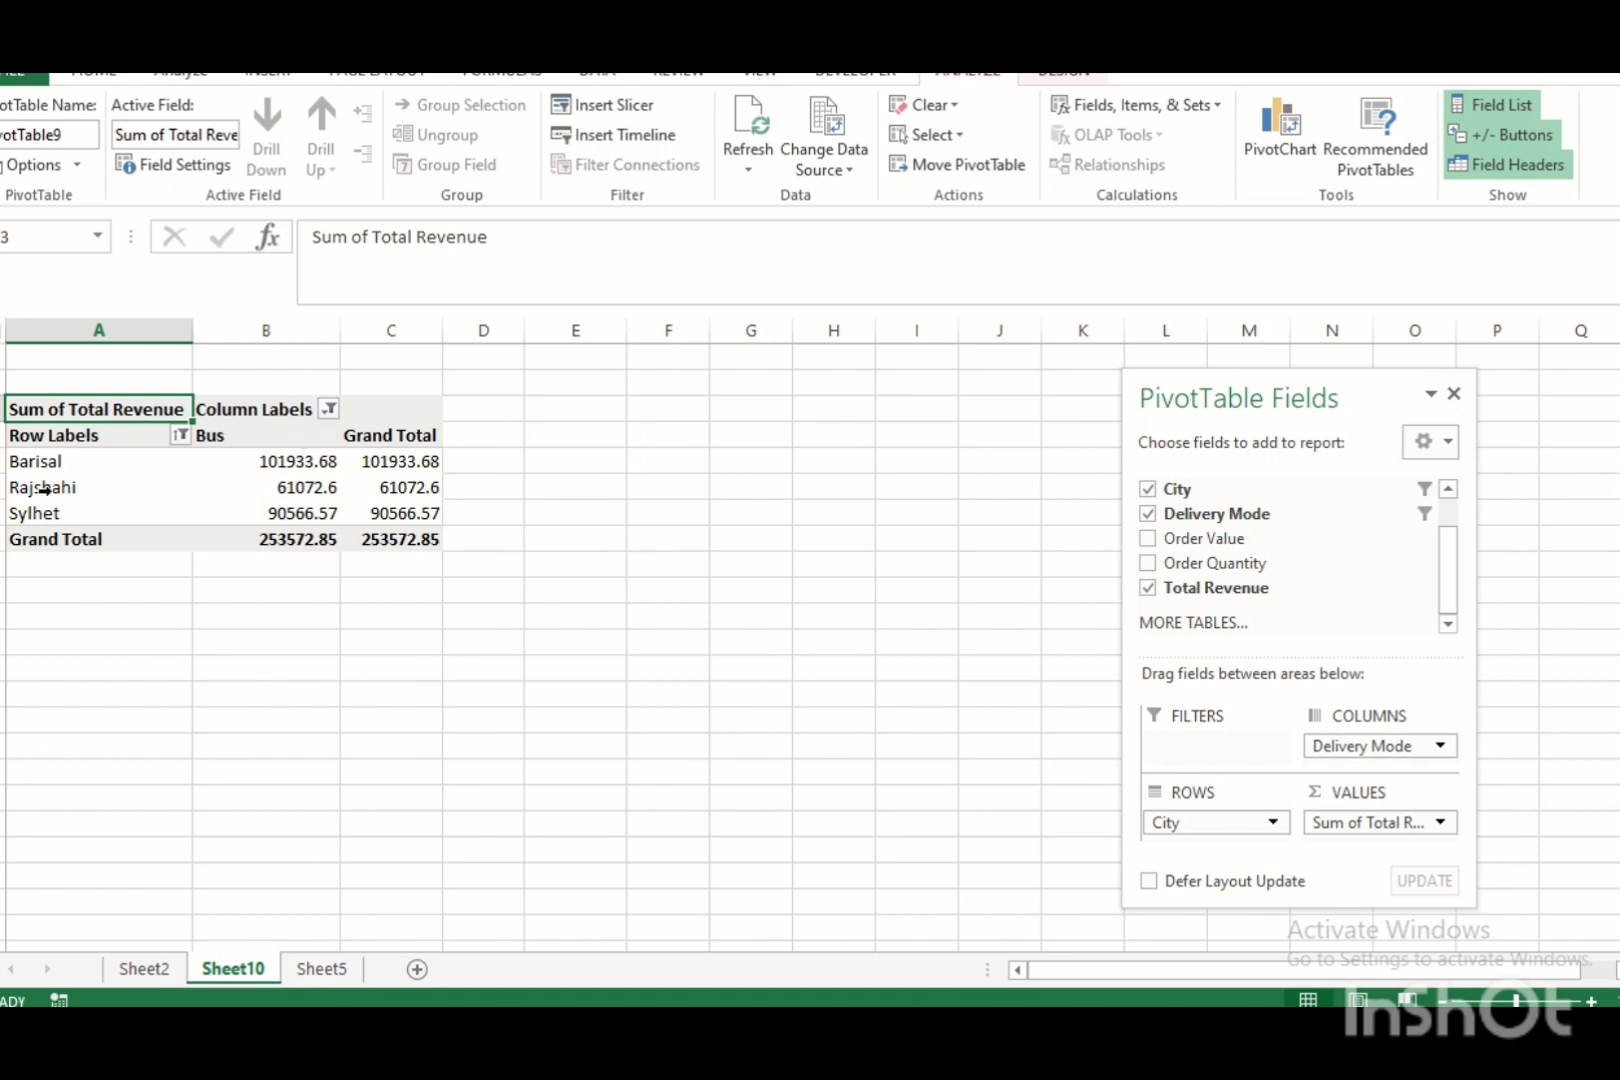
{"action": "left_click", "coordinate": [329, 410]}
{"action": "left_click", "coordinate": [394, 604]}
Insert slicers for City and Order Value, and place the Order Value slicer beside the City slicer.
{"action": "left_click", "coordinate": [252, 76]}
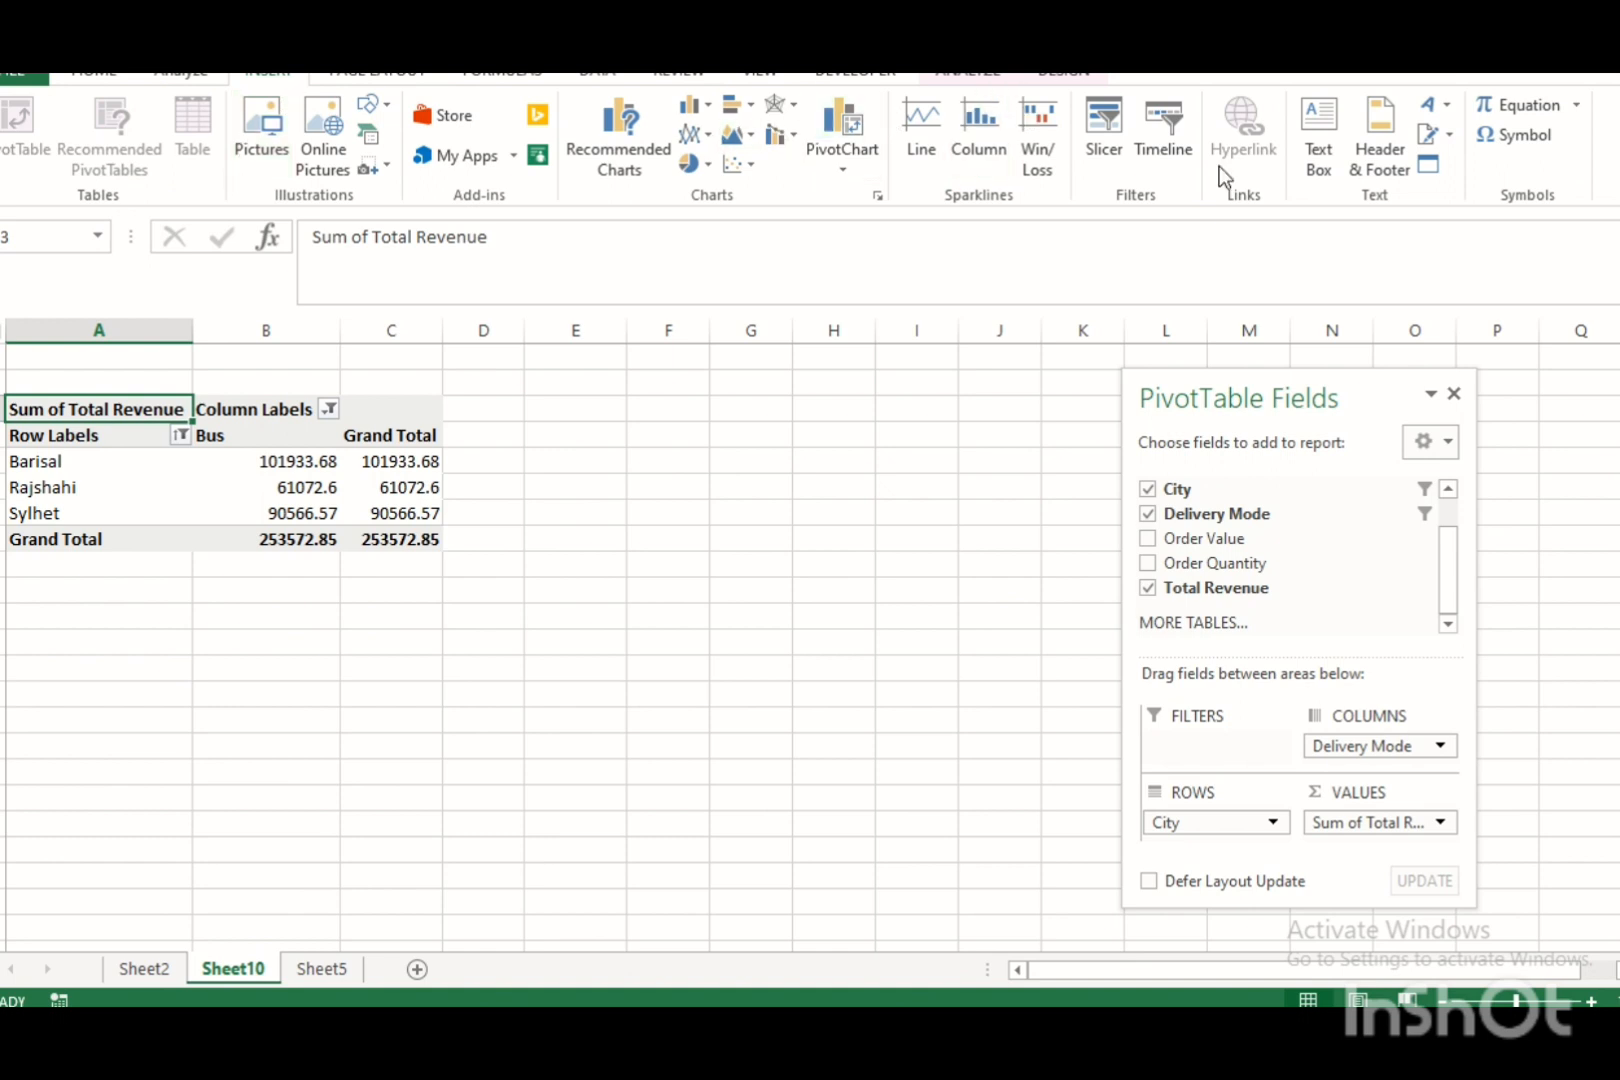
{"action": "left_click", "coordinate": [1105, 157]}
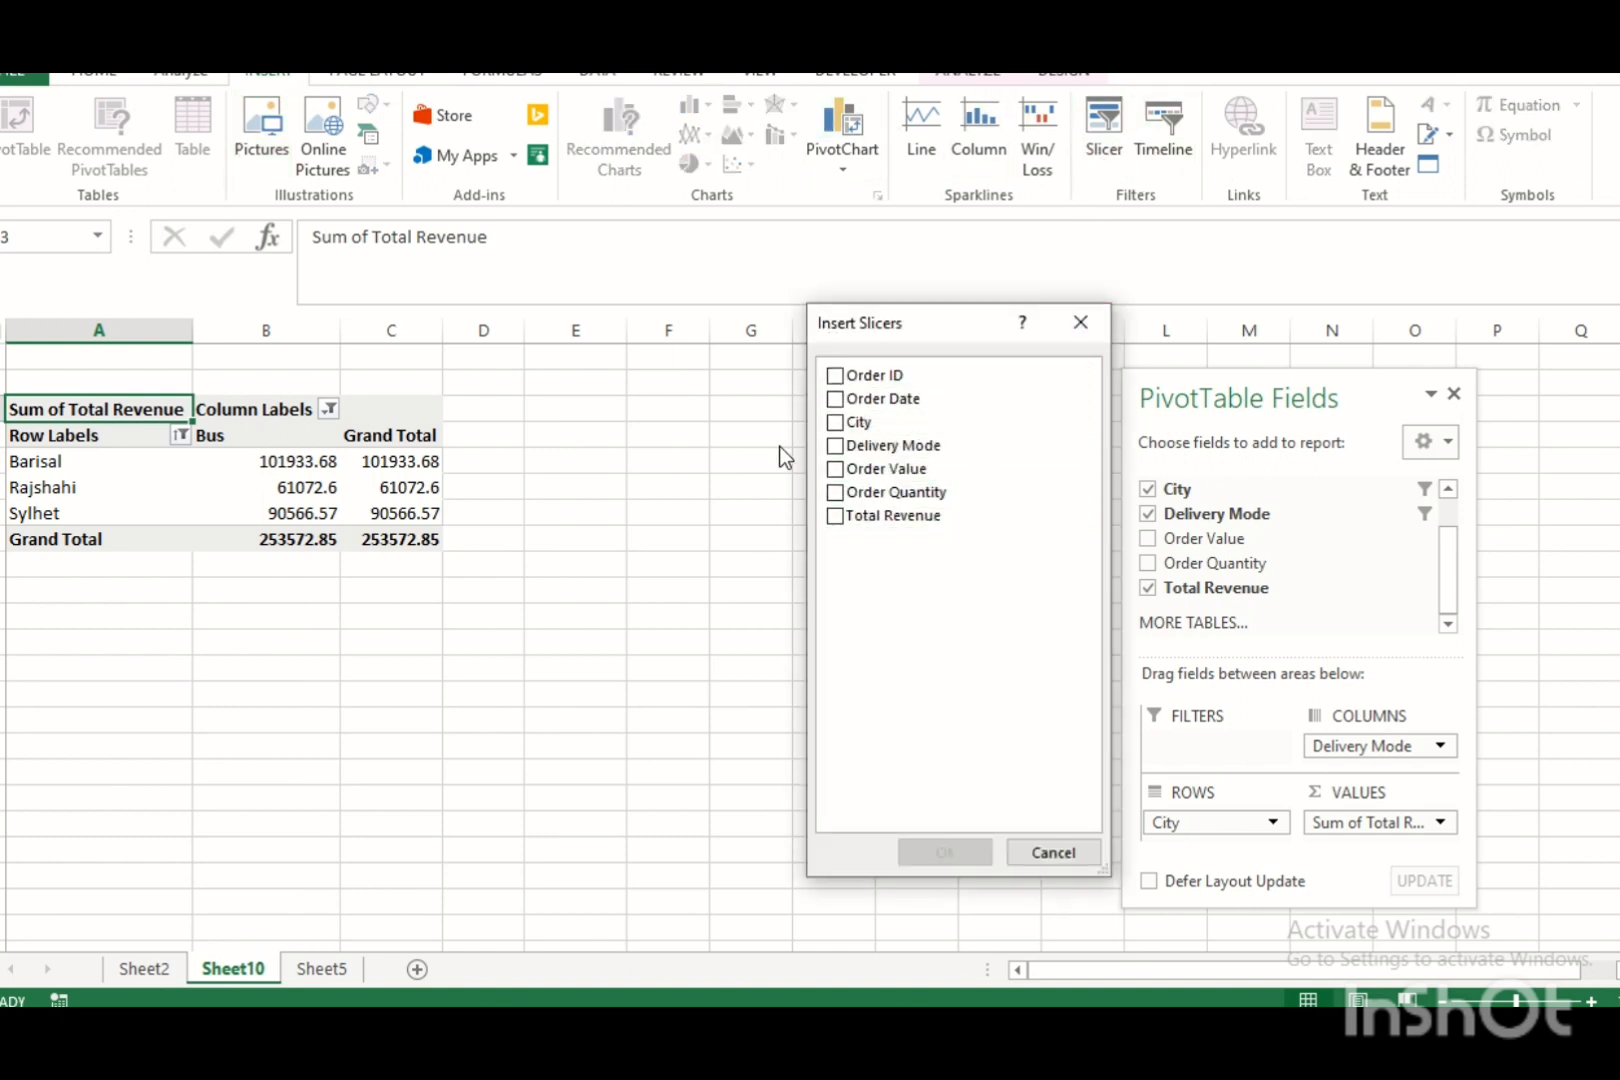
{"action": "left_click", "coordinate": [835, 422]}
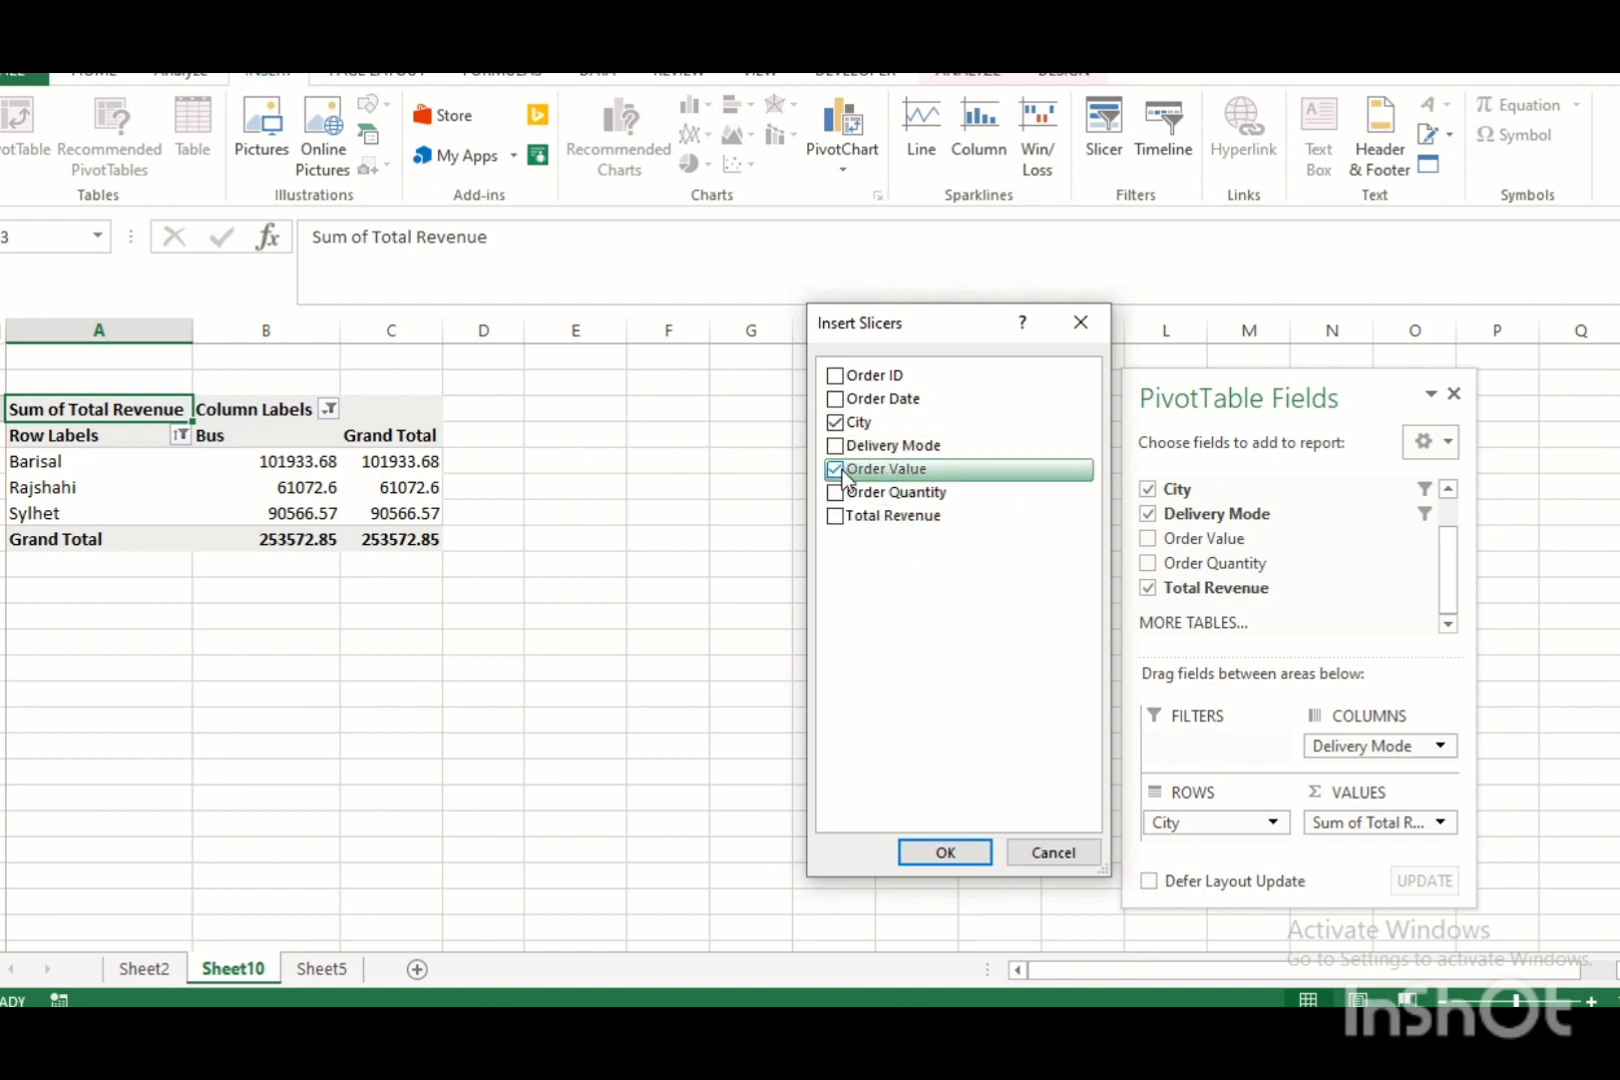
{"action": "left_click", "coordinate": [946, 852]}
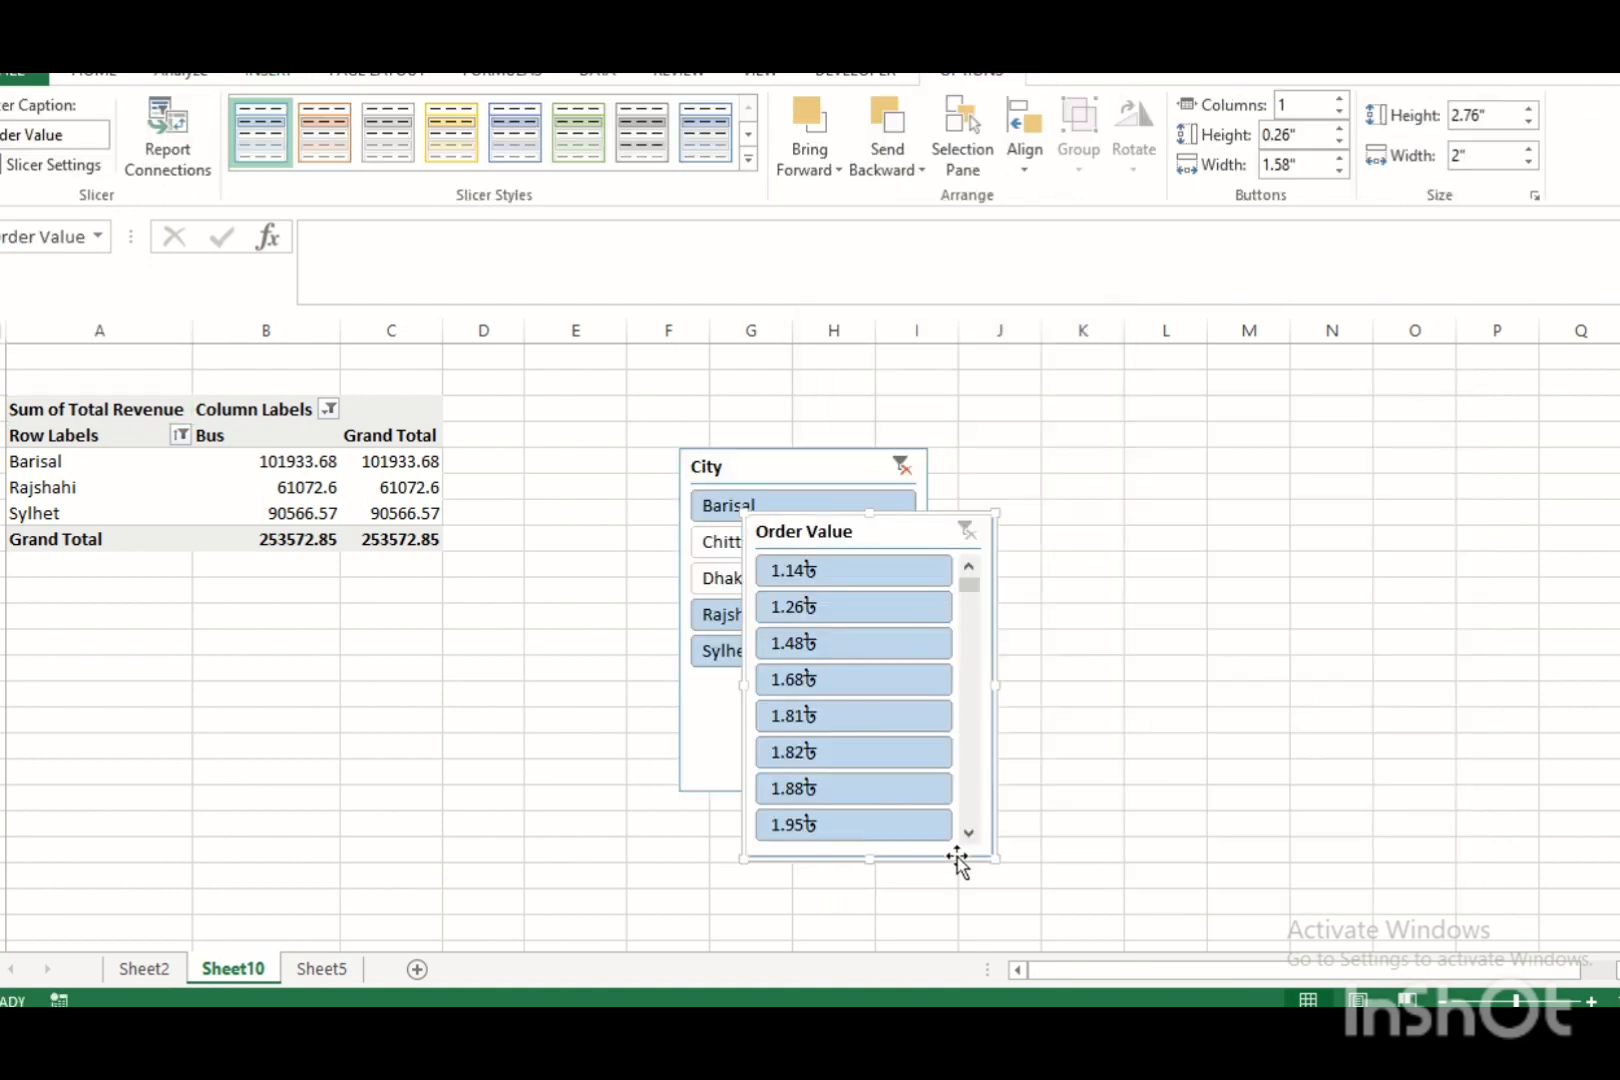
{"action": "left_click_drag", "start_coordinate": [935, 533], "coordinate": [1121, 456]}
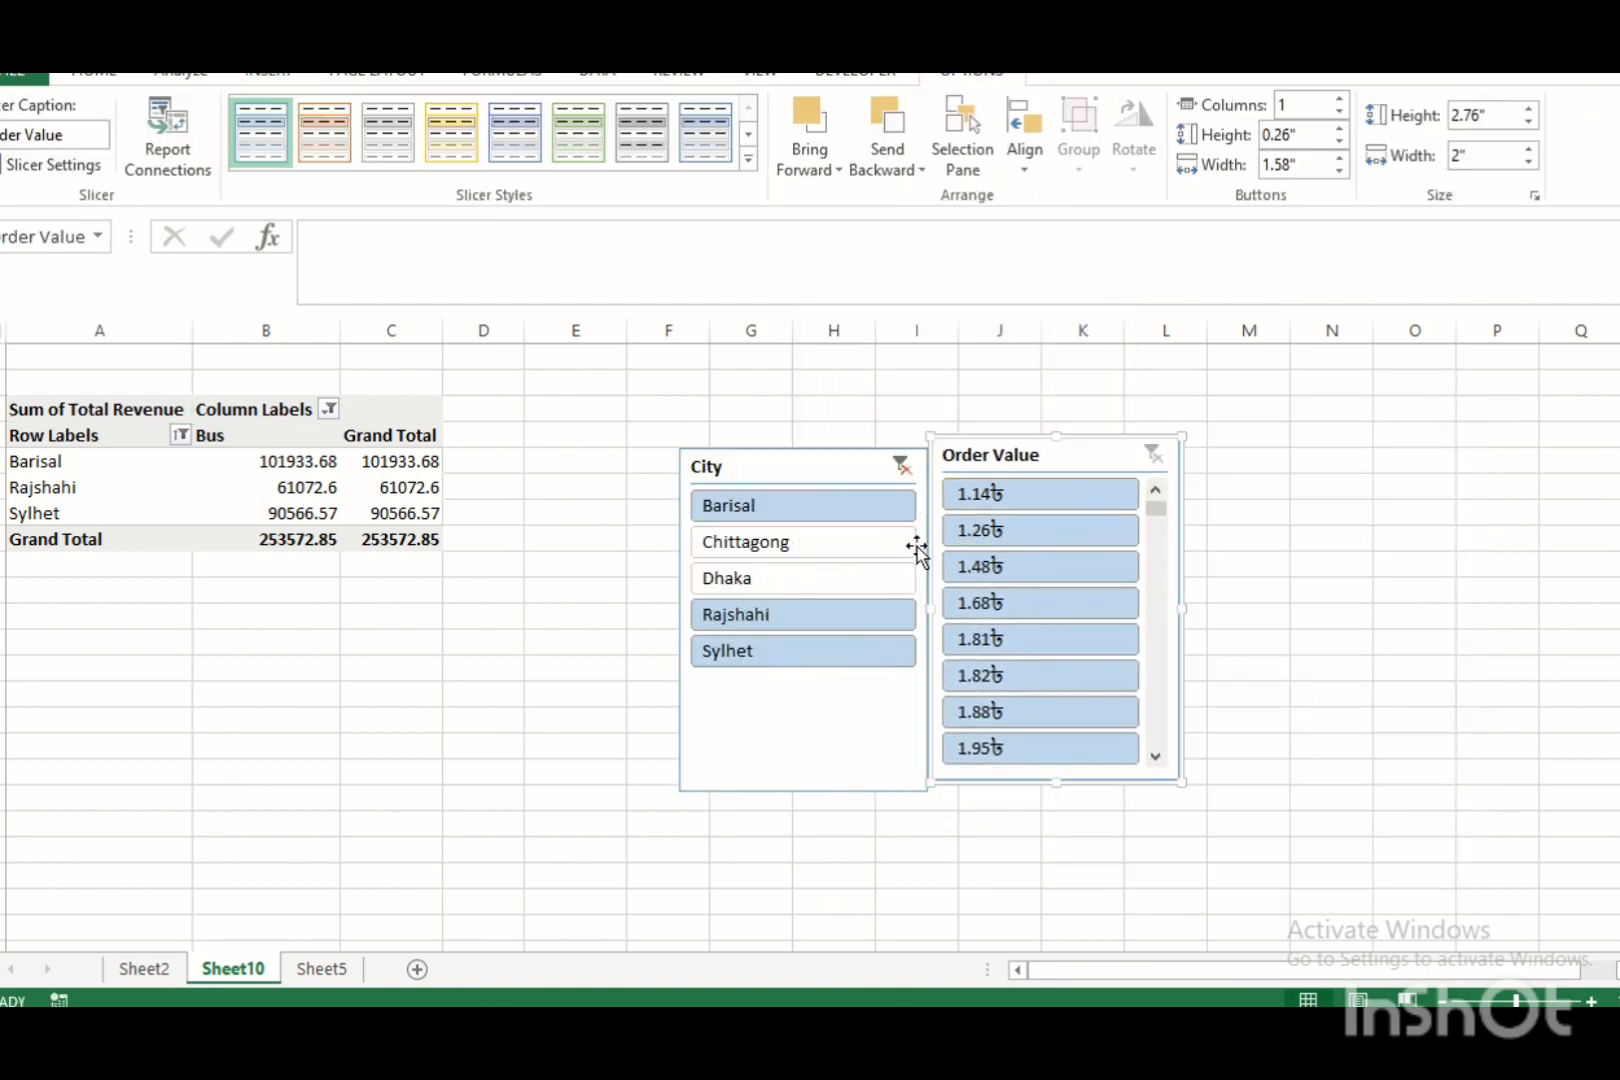
Use the City slicer to filter by Barisal, Chittagong, Dhaka, Rajshahi and Sylhet in turn, and clear its filter.
{"action": "left_click", "coordinate": [834, 509]}
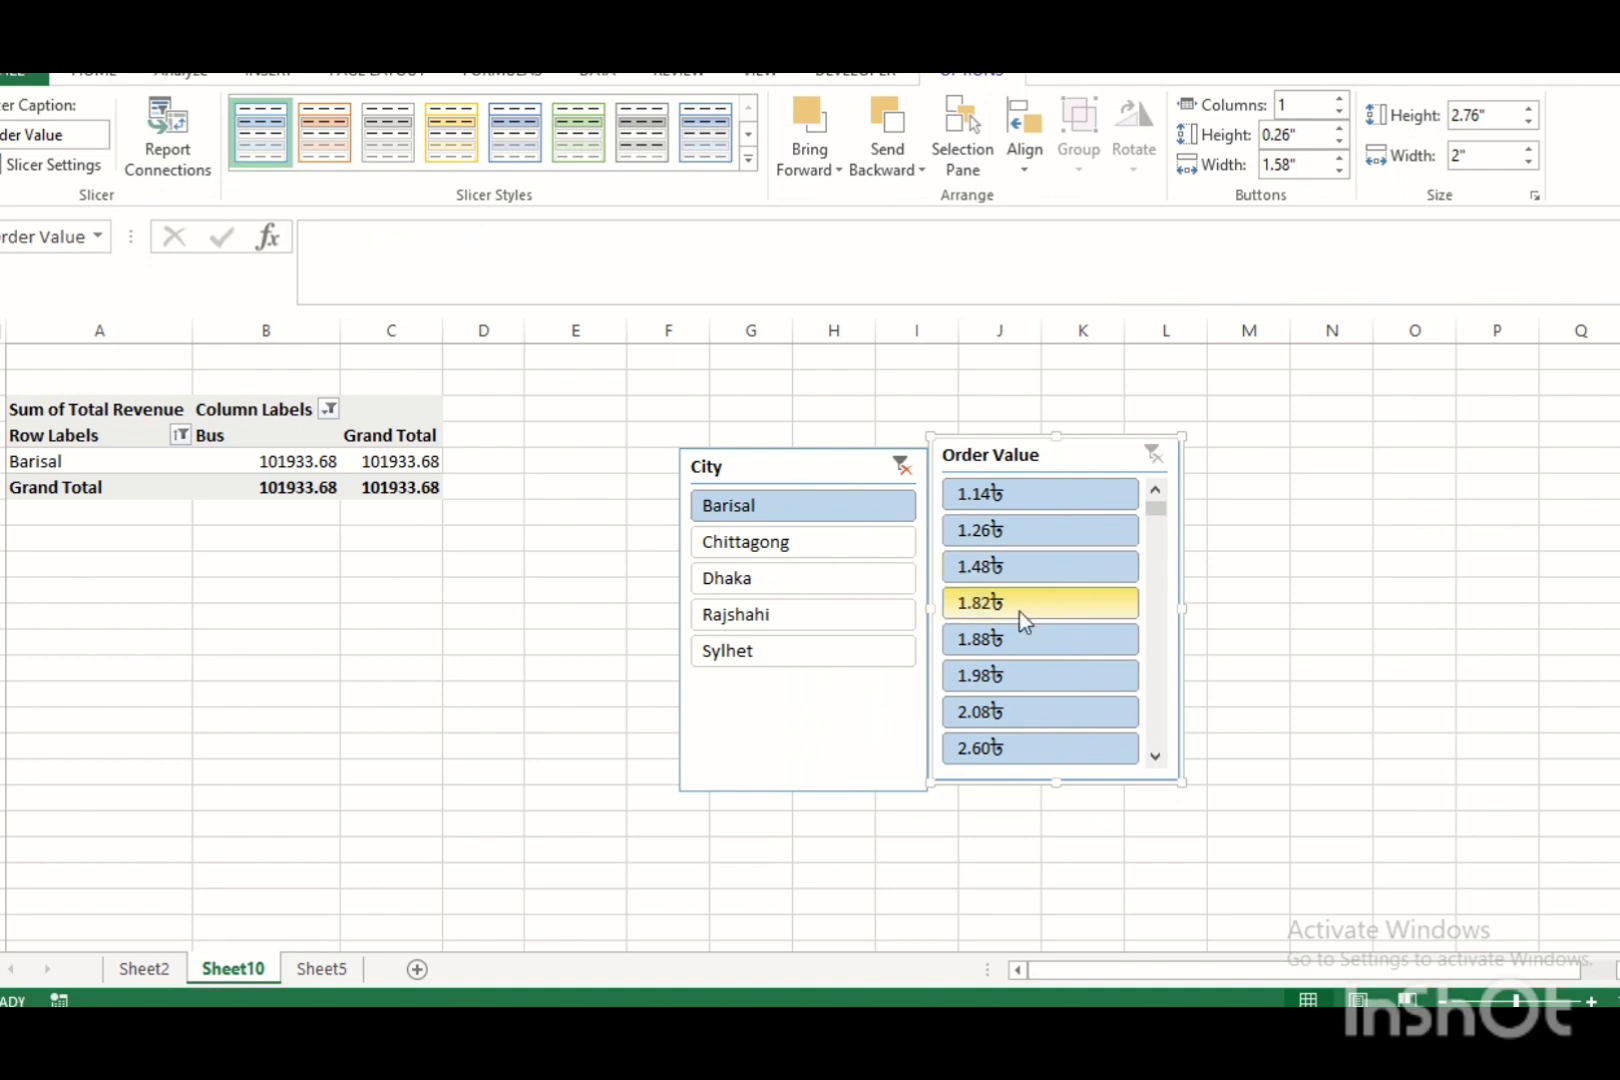
{"action": "left_click", "coordinate": [759, 553]}
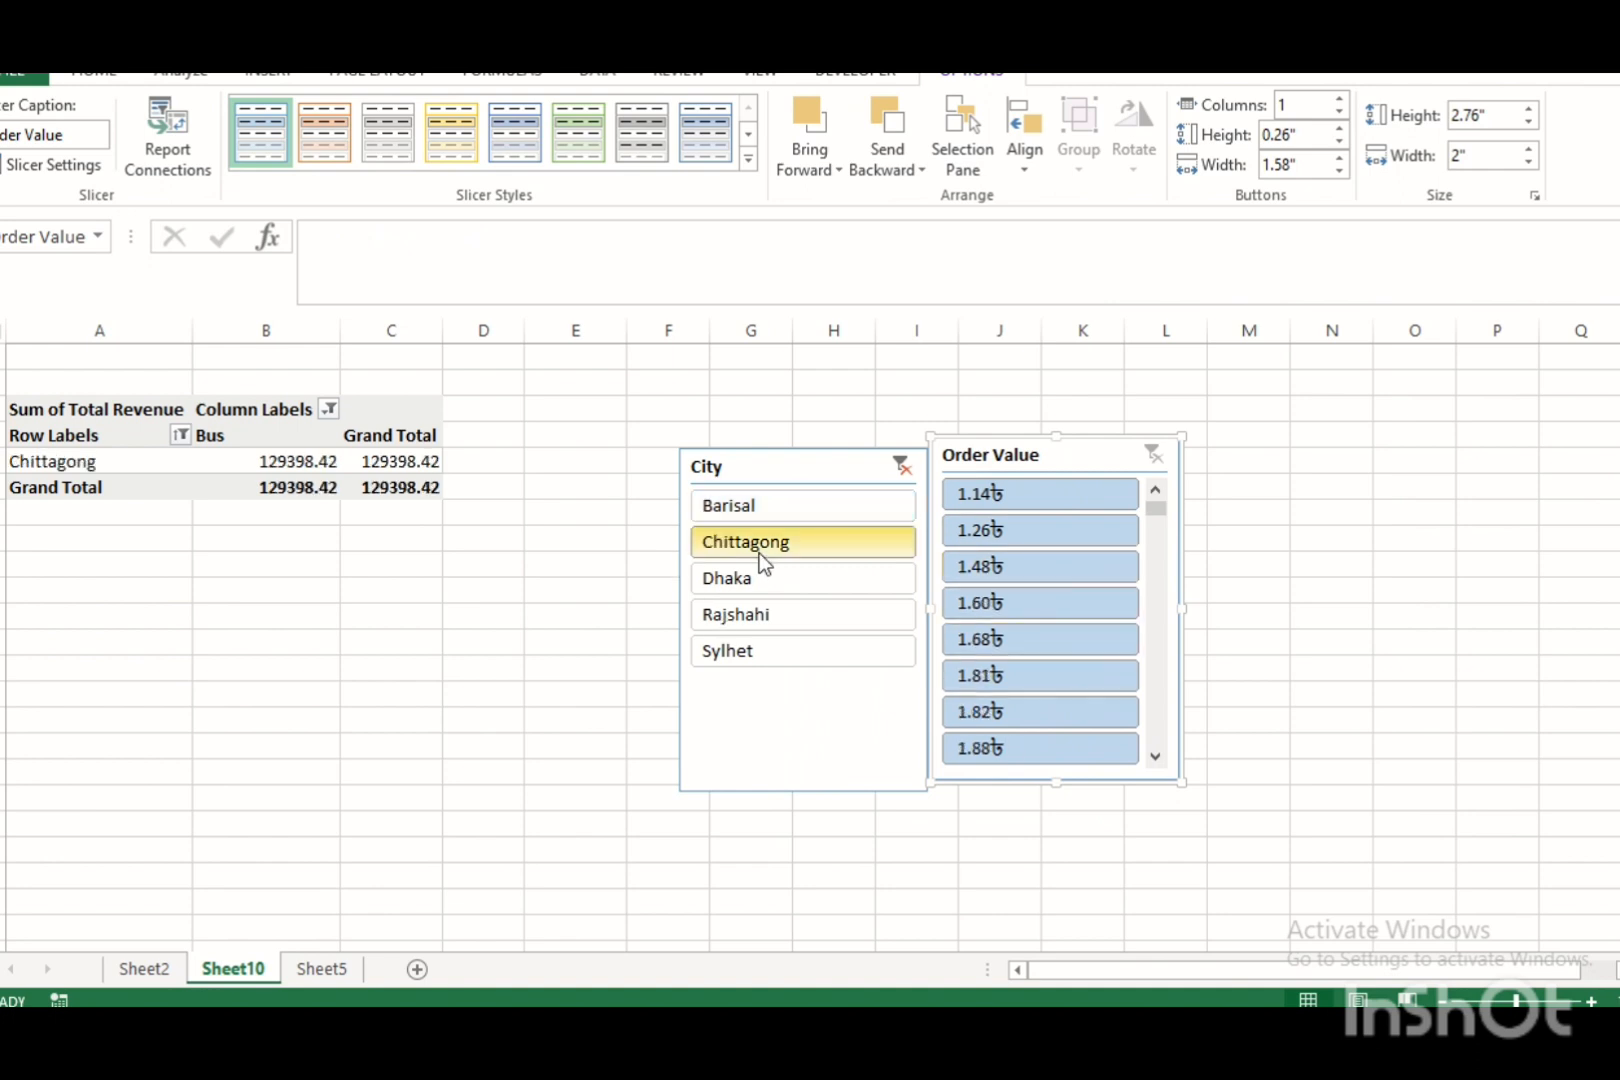
{"action": "left_click", "coordinate": [816, 580]}
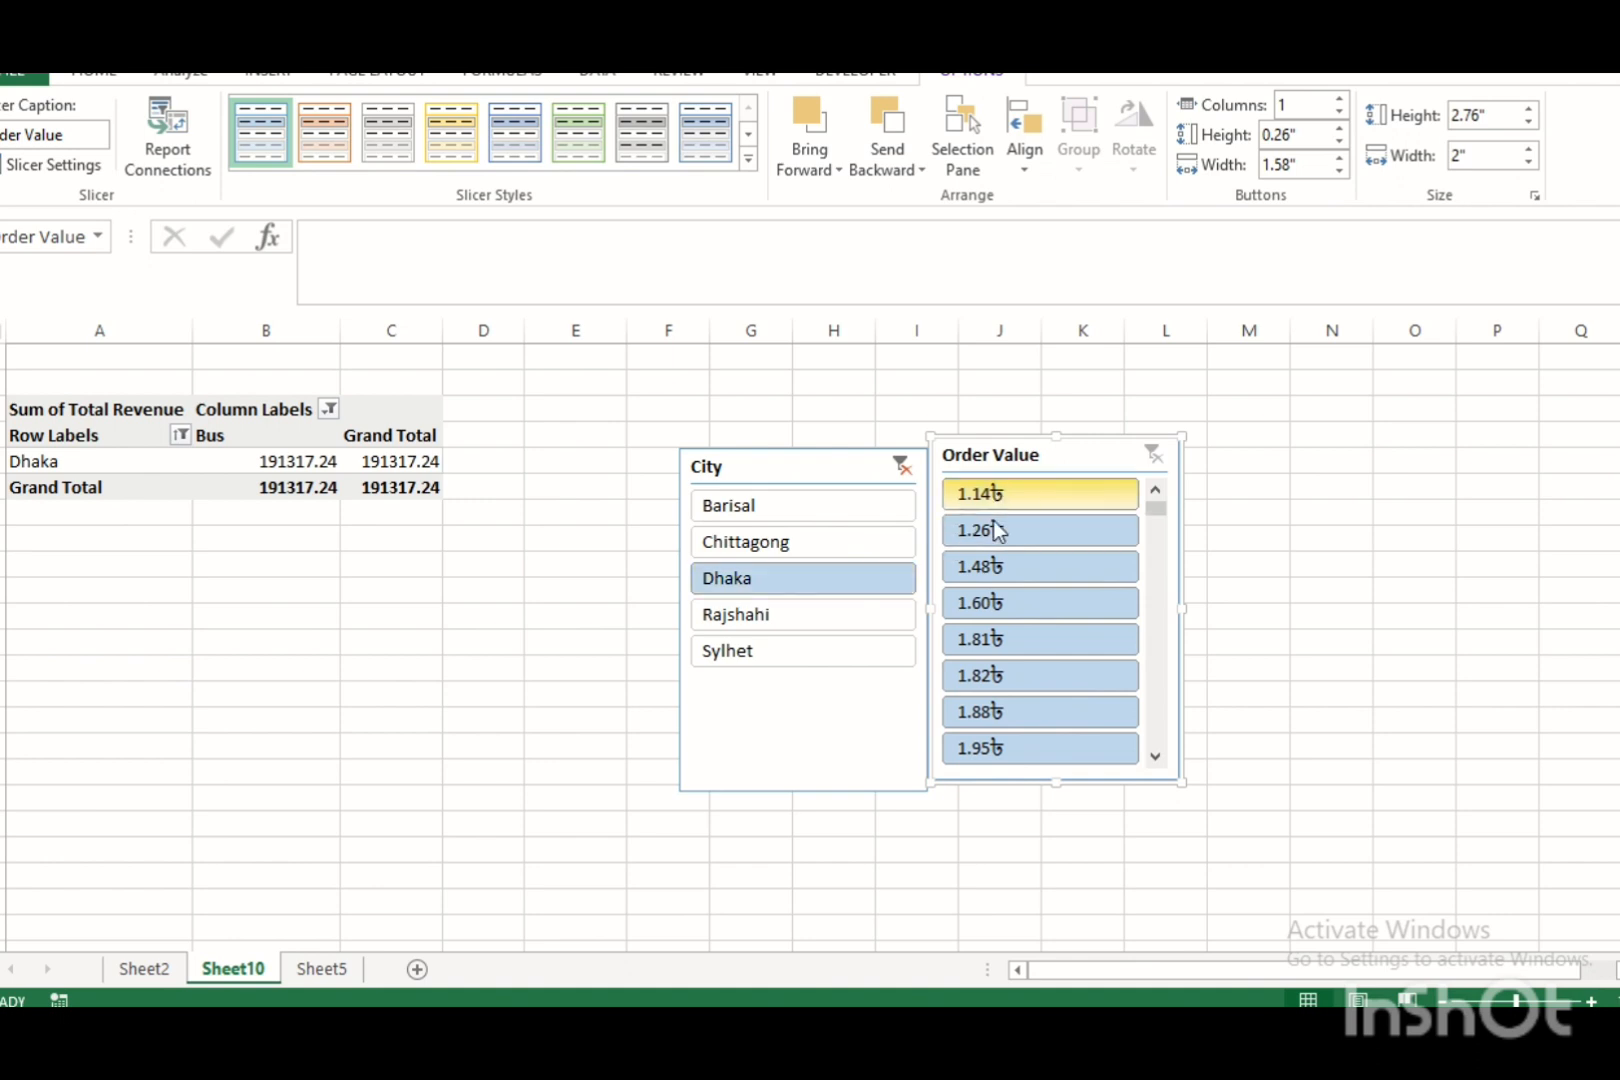
{"action": "left_click", "coordinate": [759, 625]}
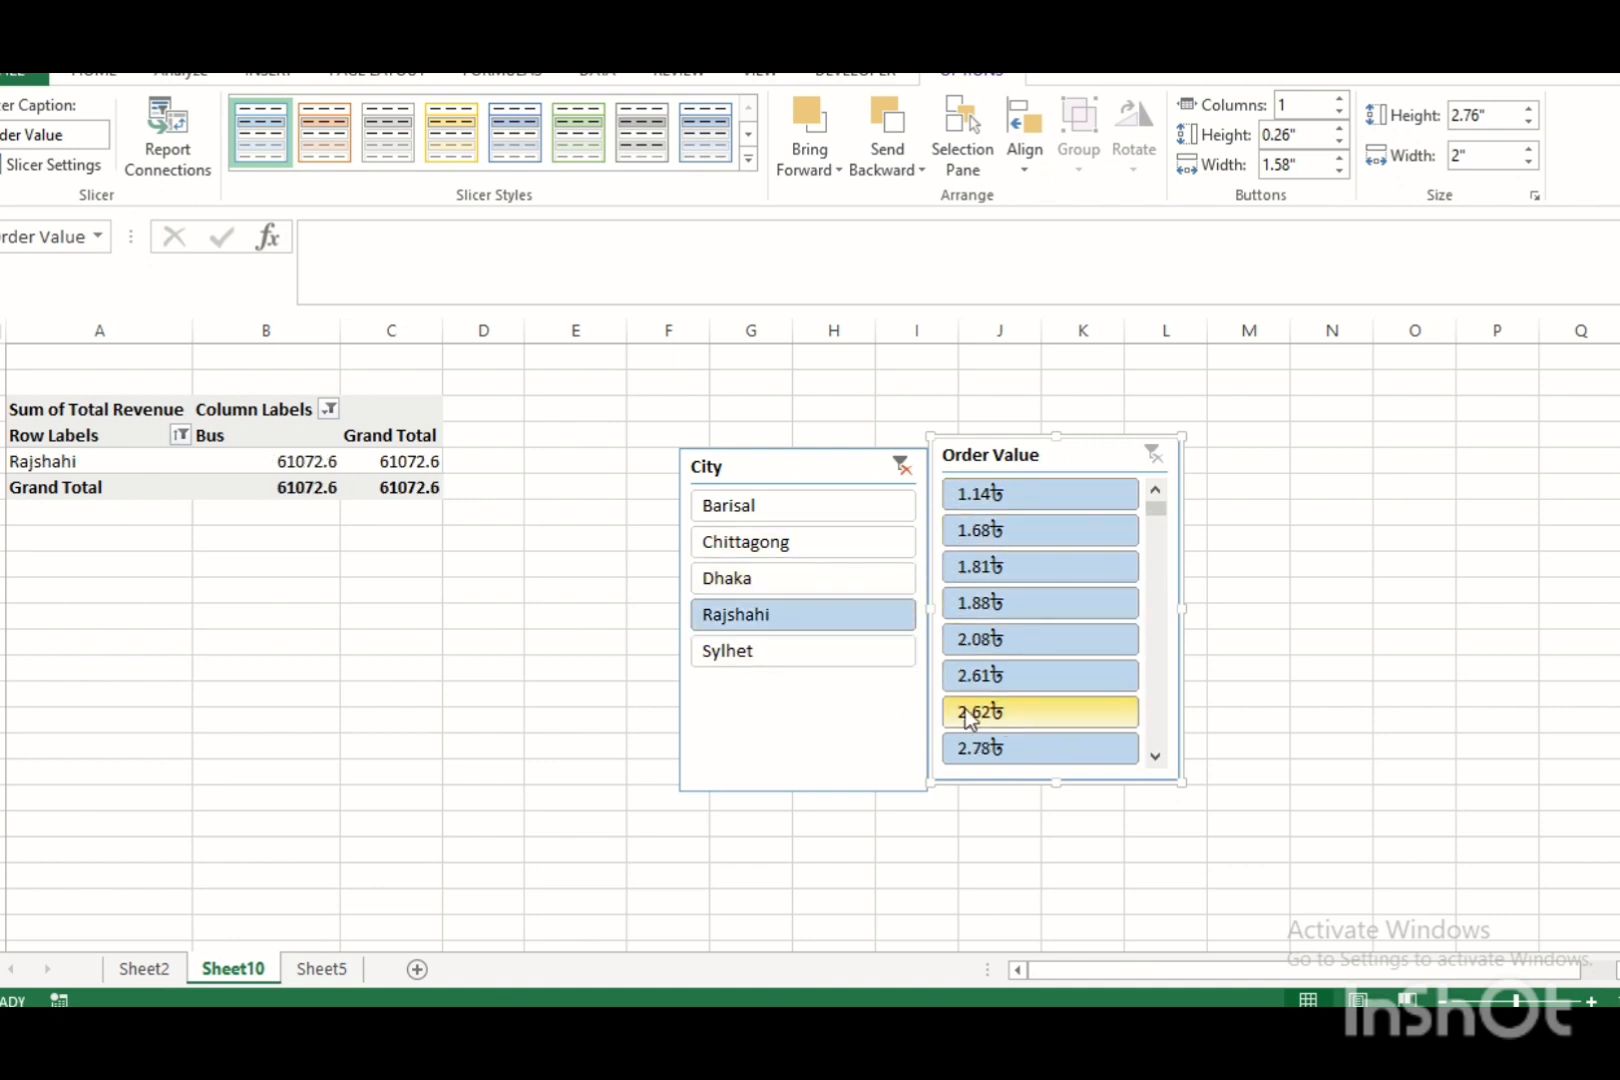
{"action": "left_click", "coordinate": [774, 650]}
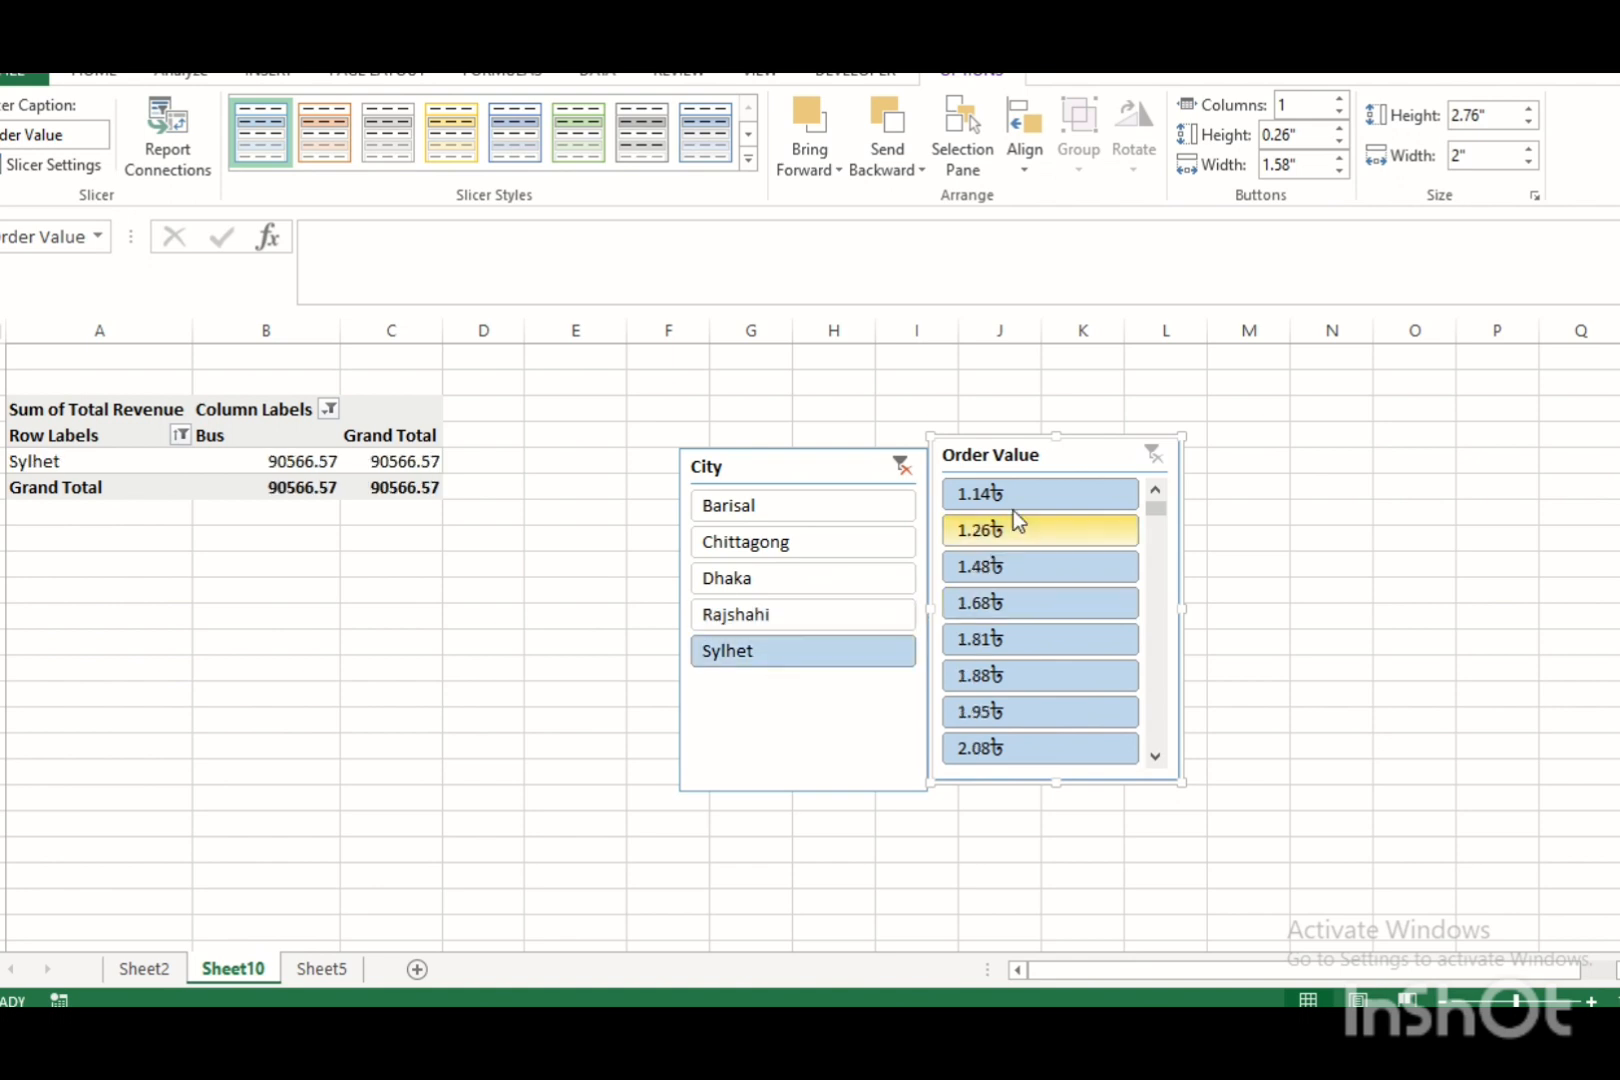
{"action": "left_click", "coordinate": [901, 467]}
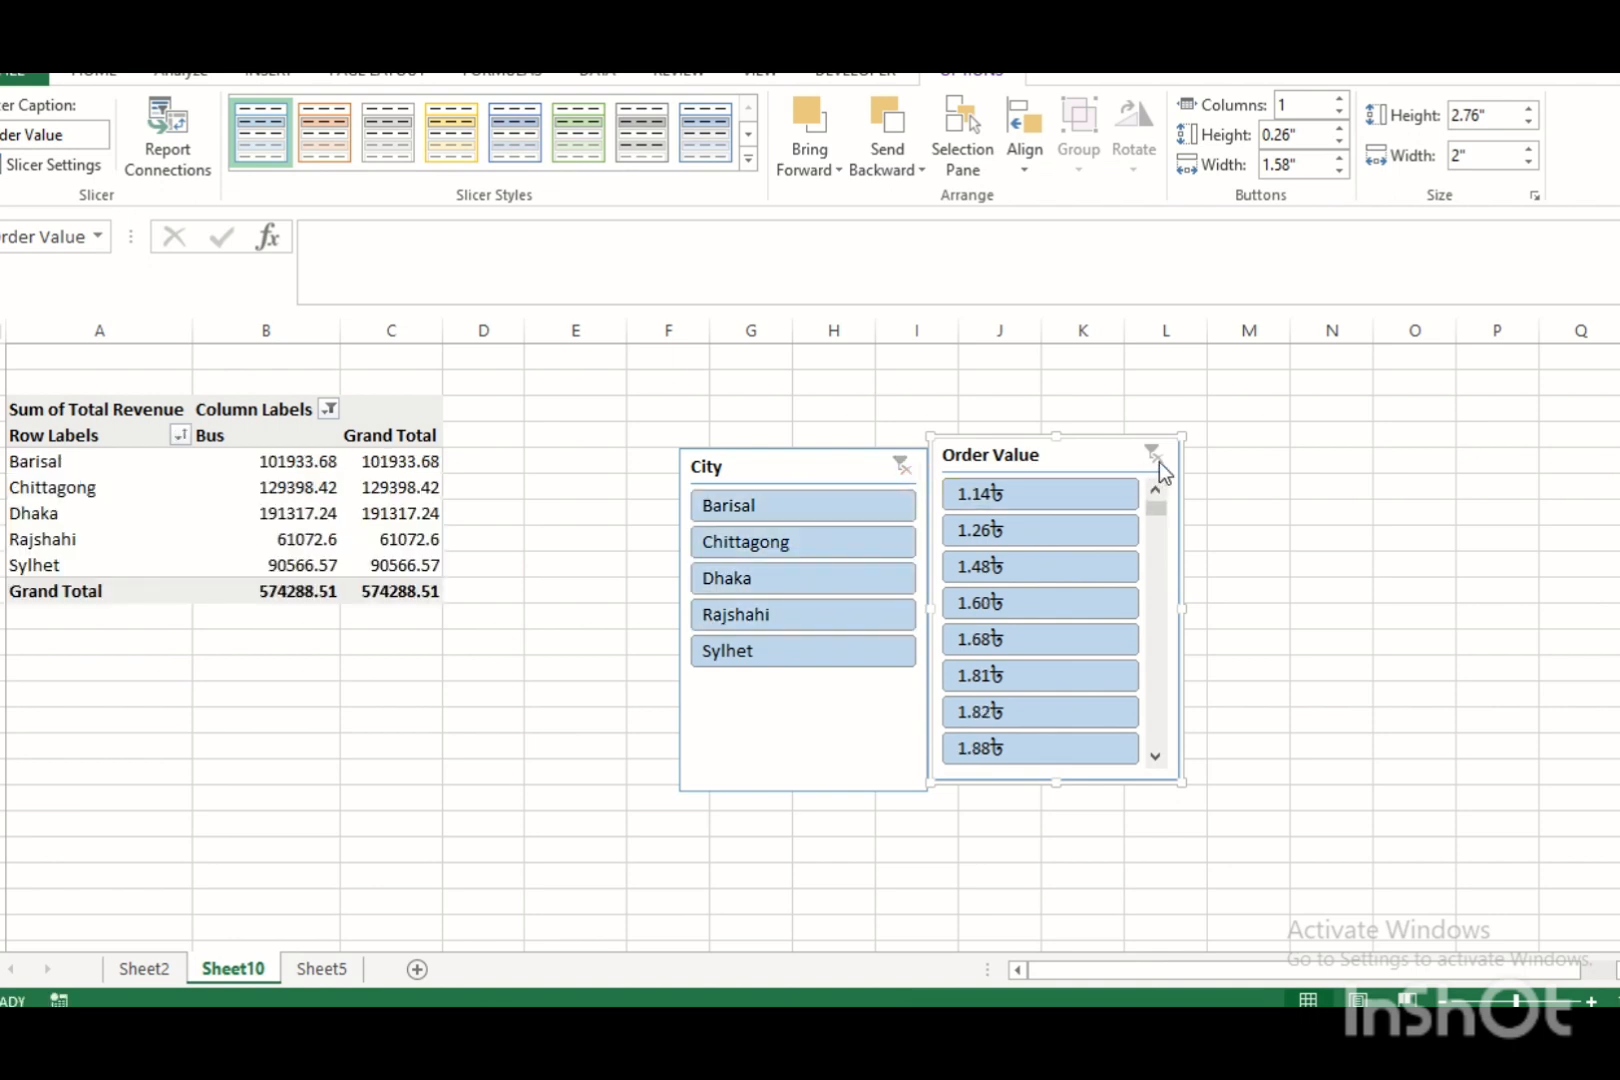
{"action": "left_click", "coordinate": [898, 470]}
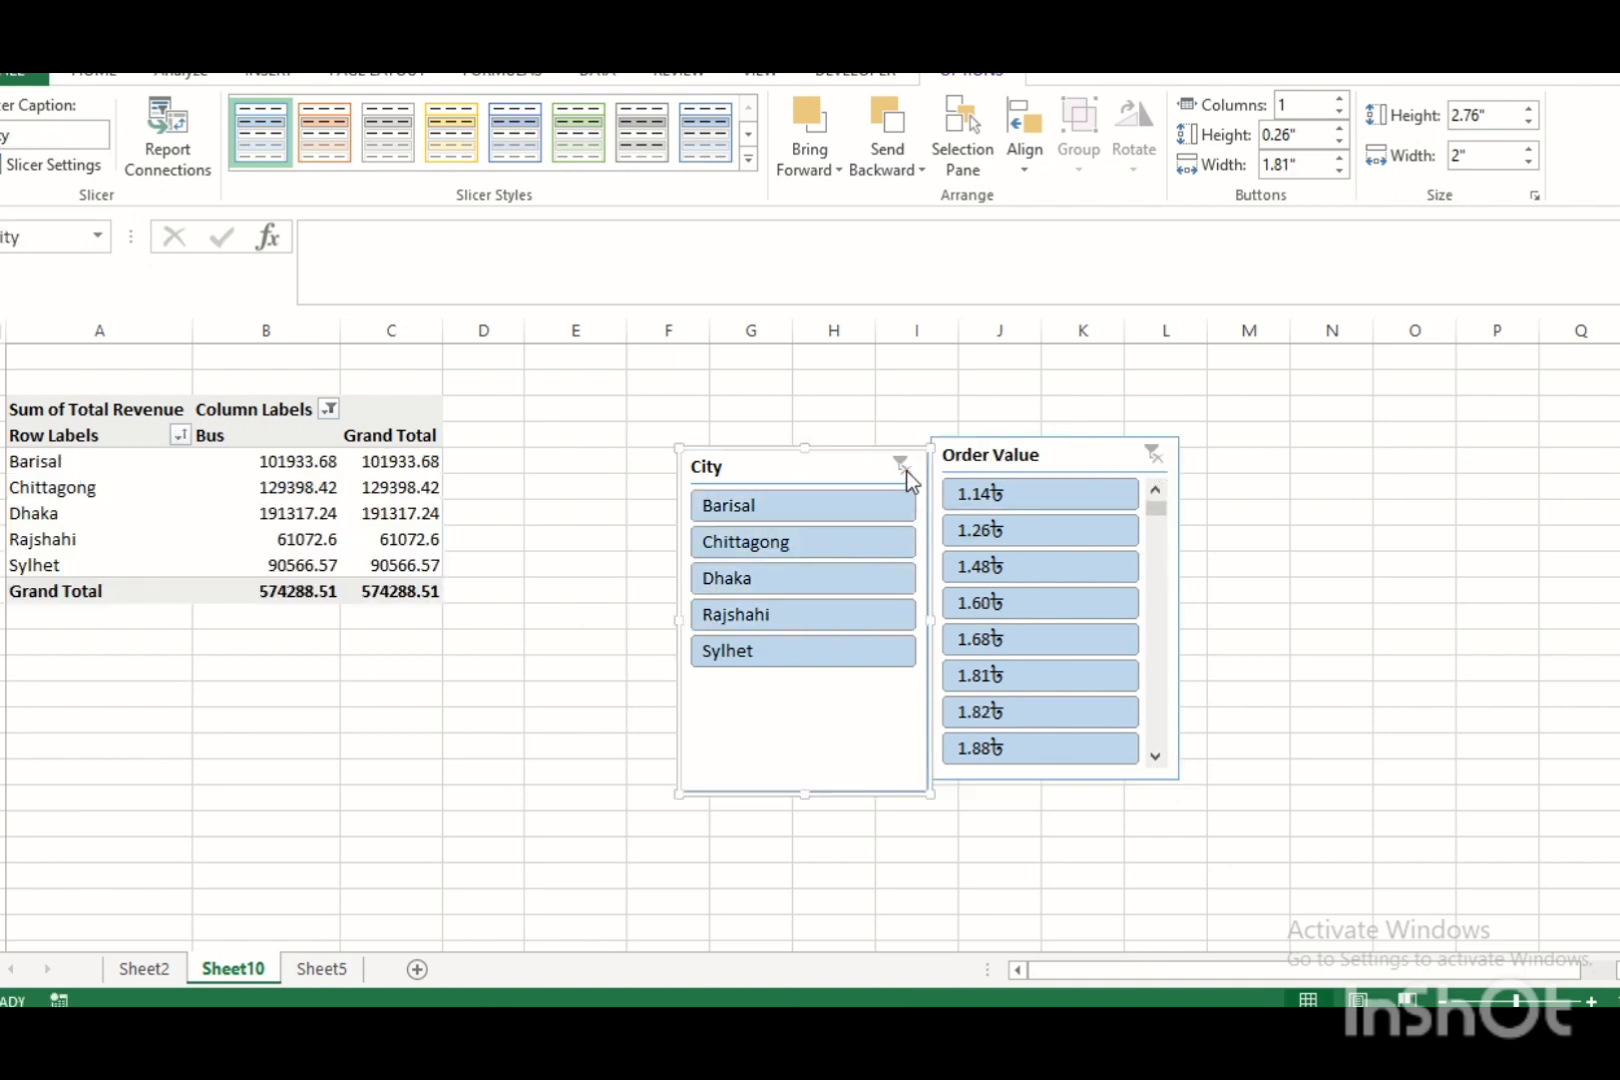
Cut the City and Order Value slicers from the sheet.
{"action": "right_click", "coordinate": [878, 470]}
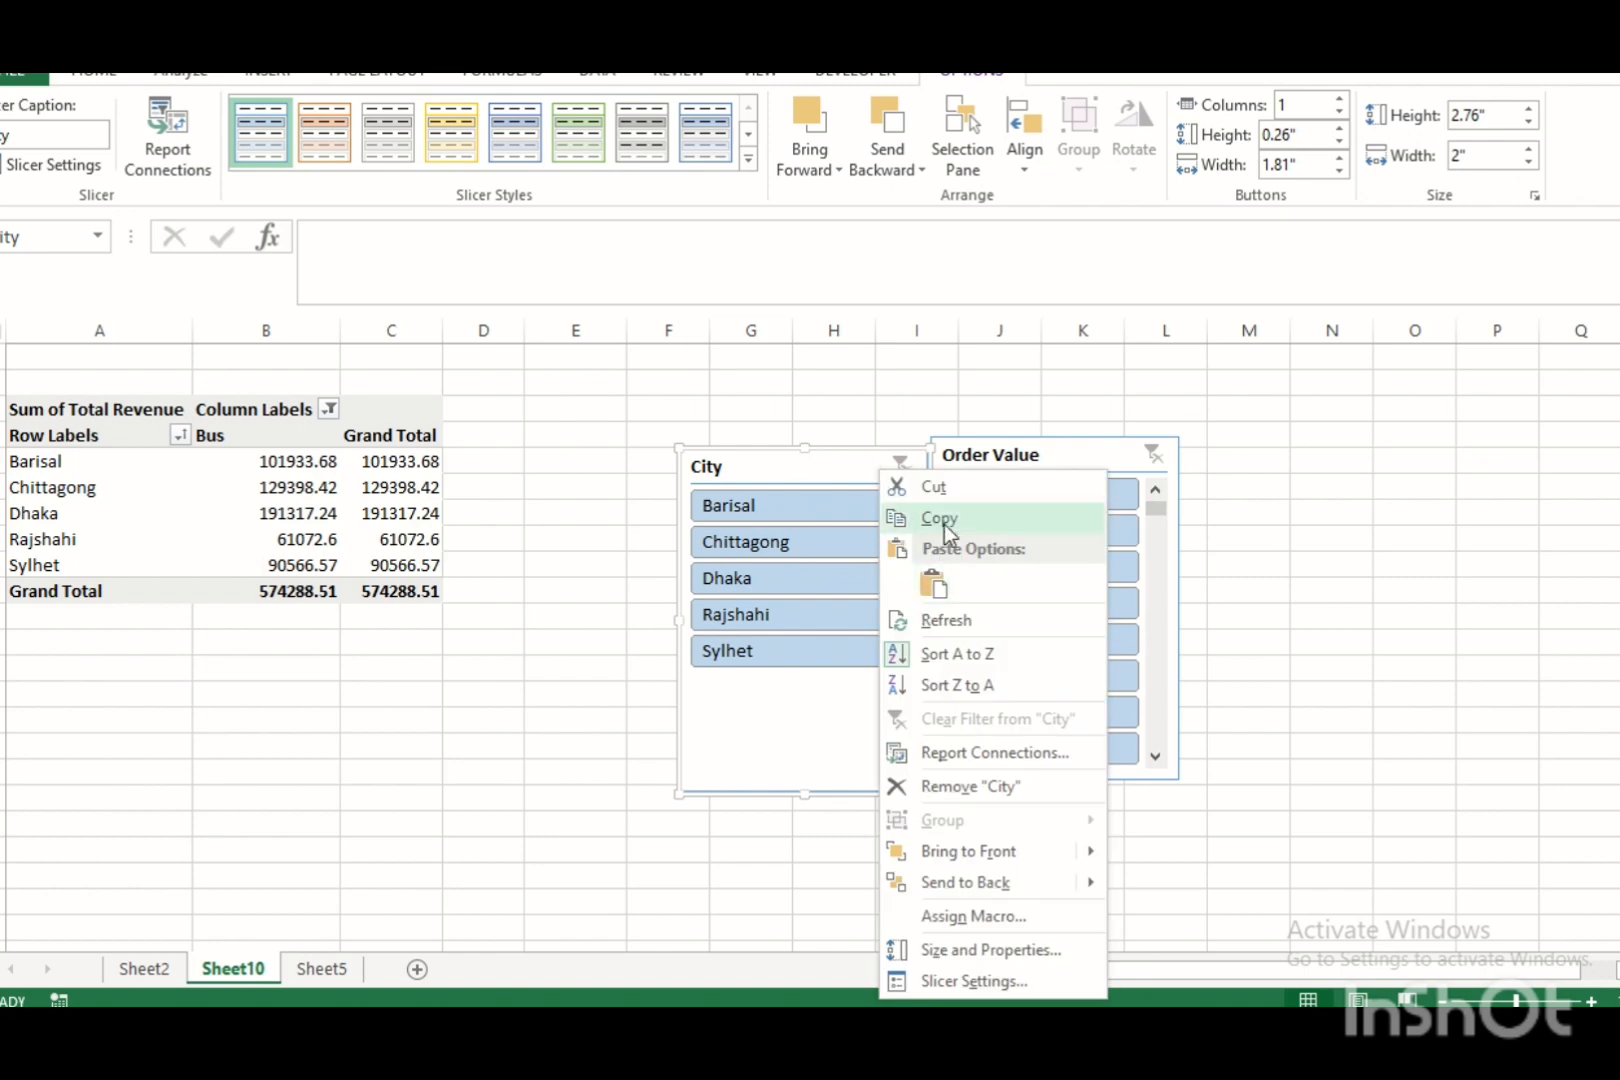
{"action": "left_click", "coordinate": [933, 486]}
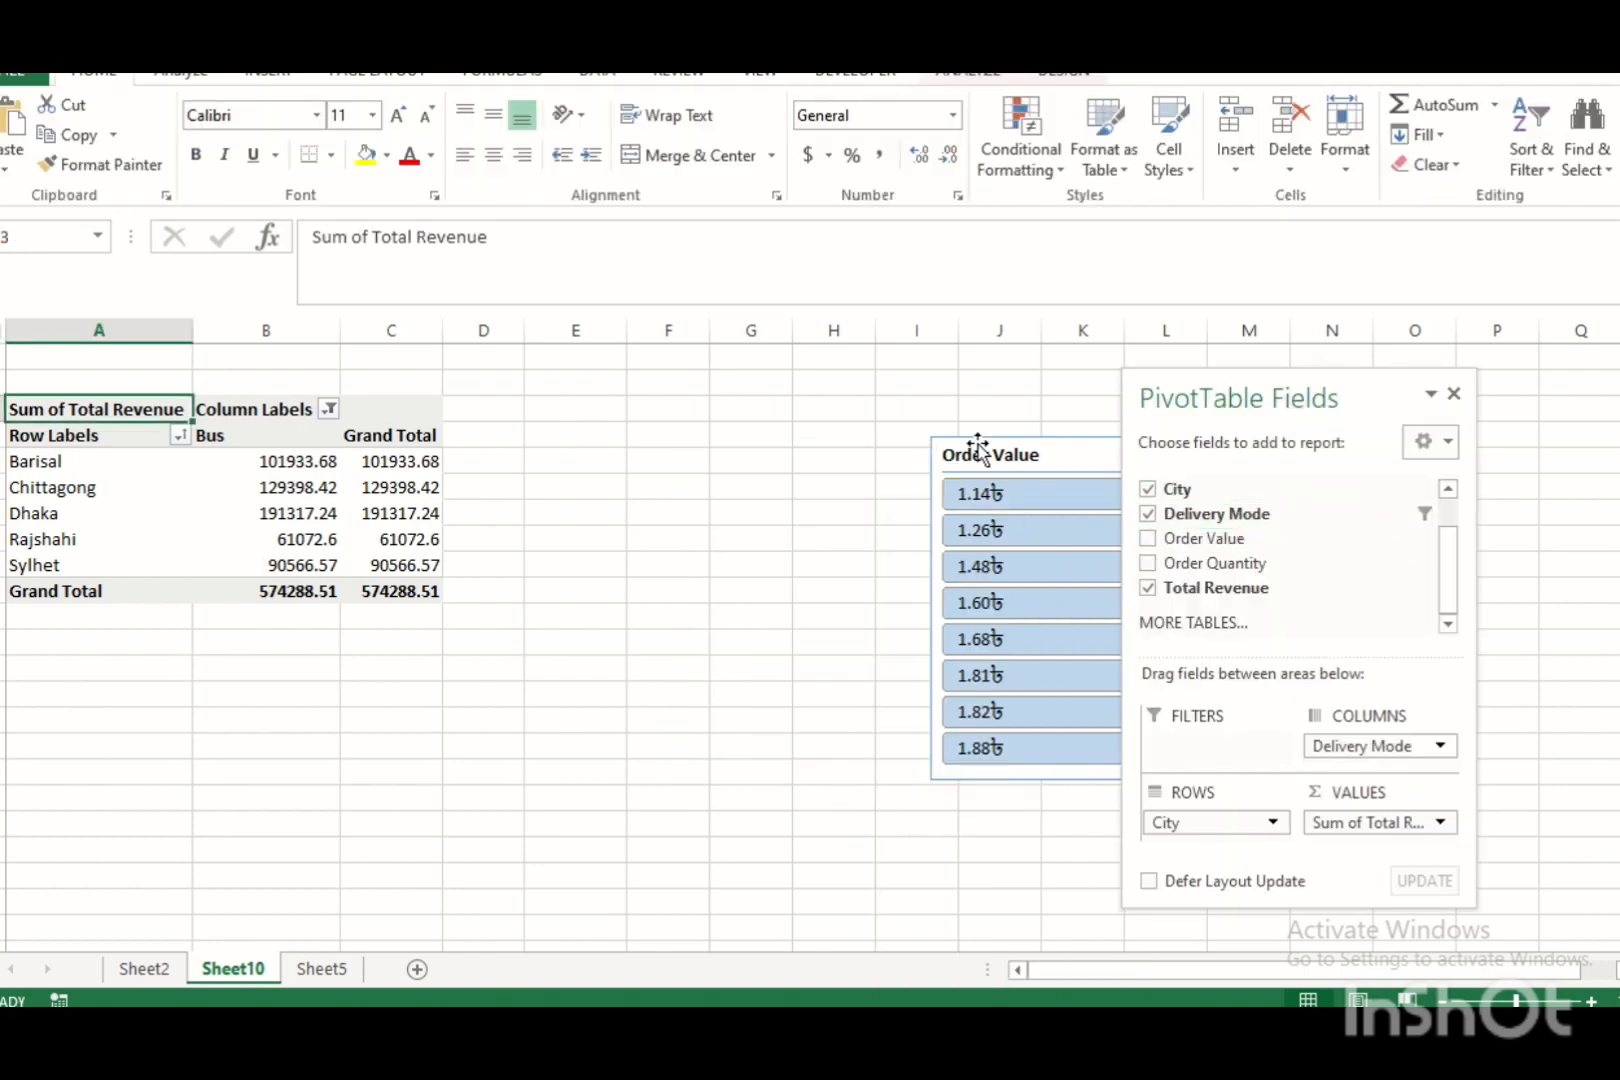
{"action": "right_click", "coordinate": [996, 462]}
{"action": "left_click", "coordinate": [1075, 480]}
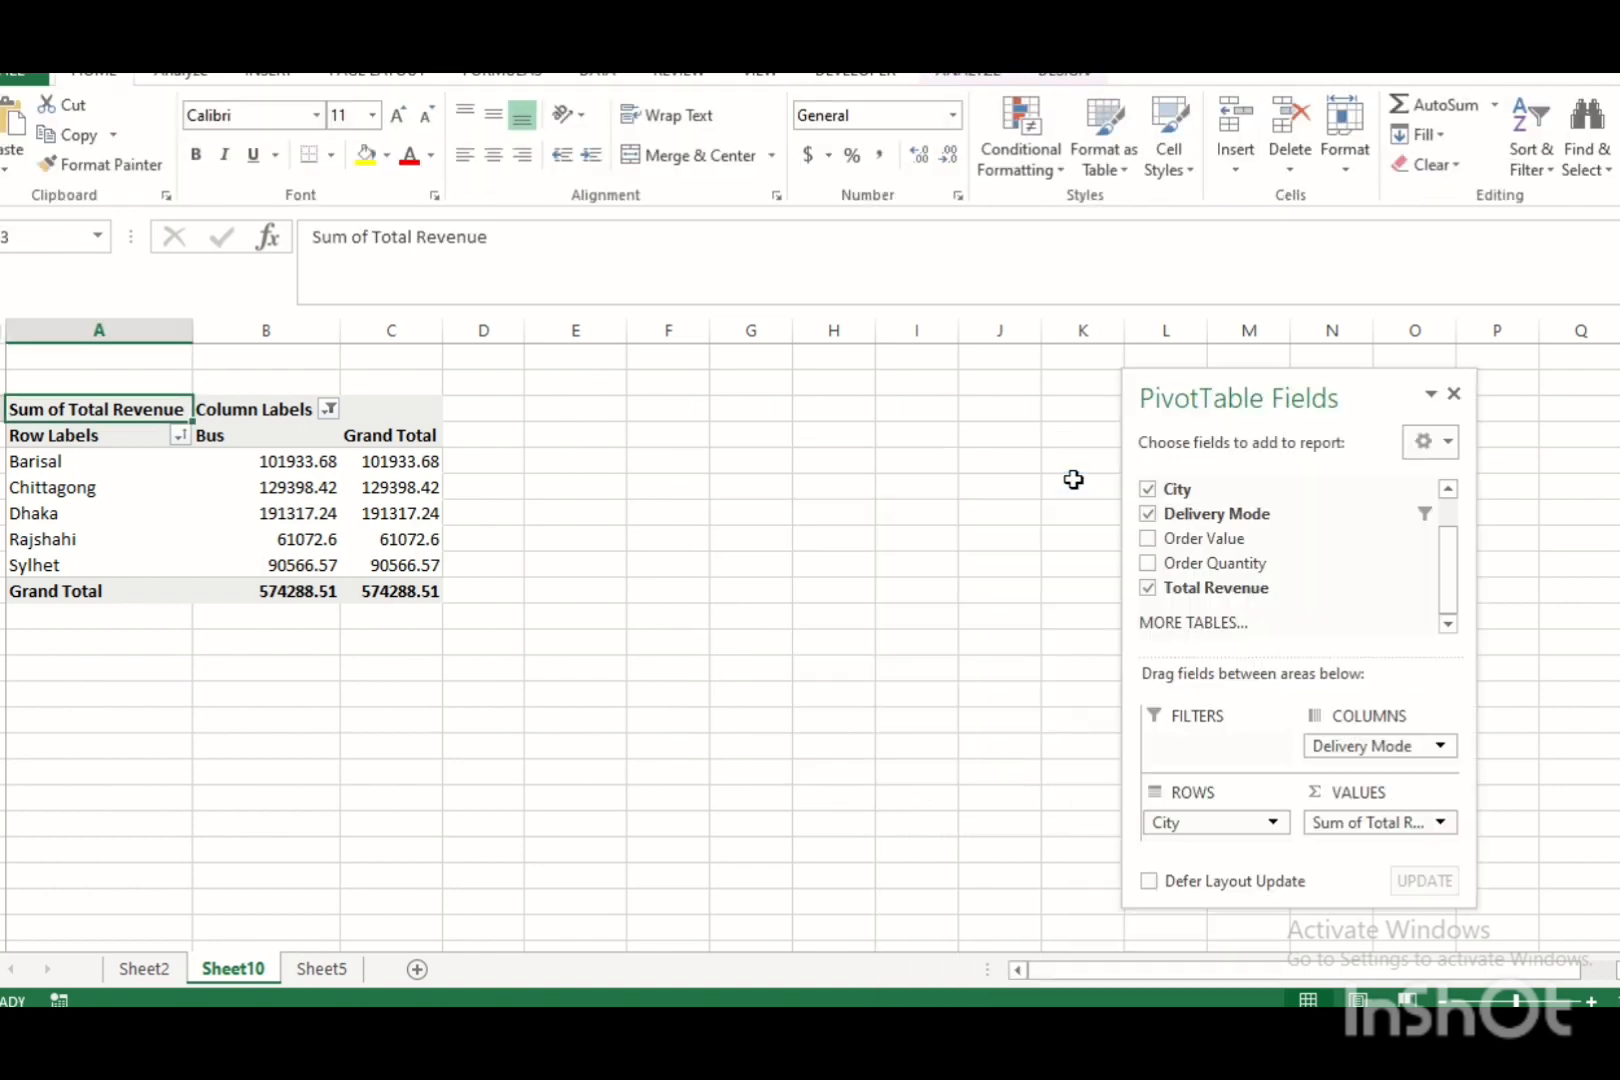